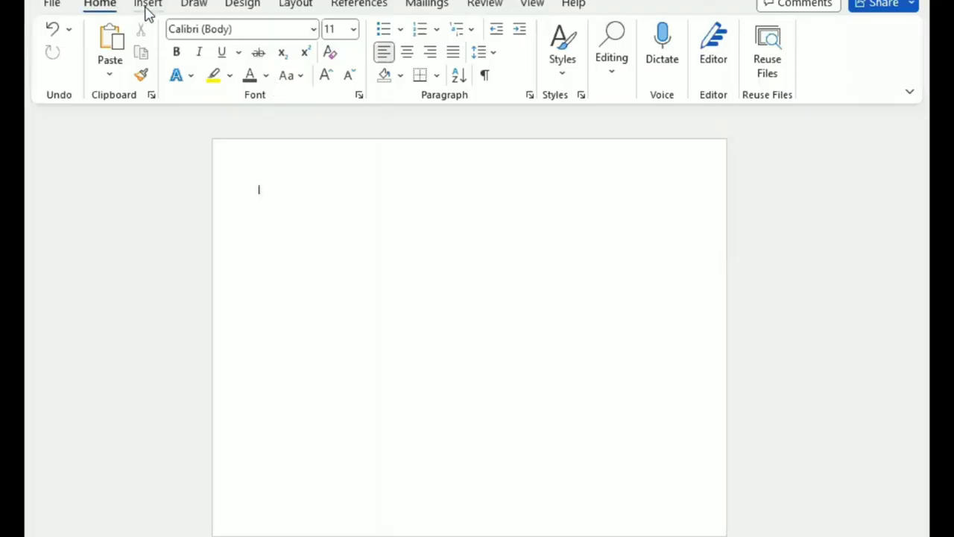
# Draw a large rectangle near the top centre of the page.
pyautogui.click(149, 6)
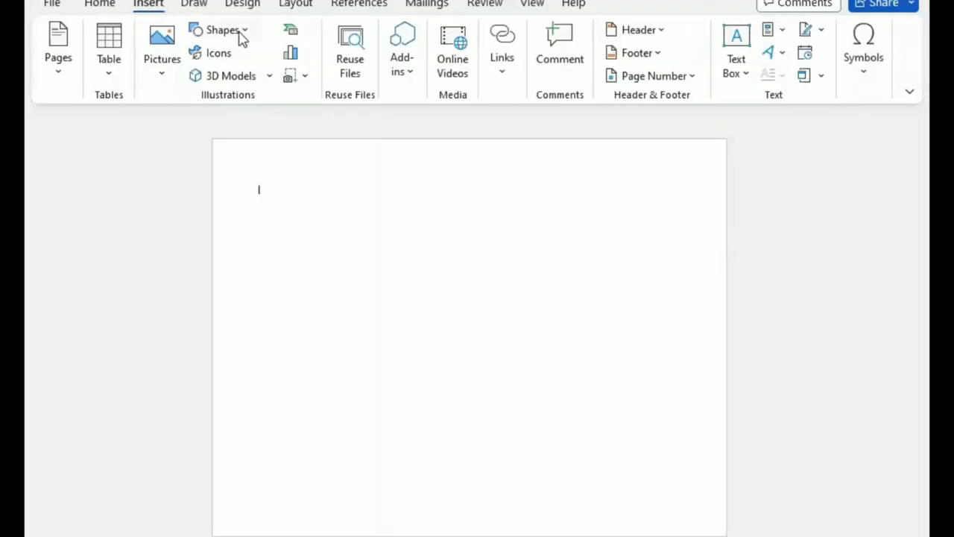
pyautogui.click(224, 30)
pyautogui.click(284, 76)
pyautogui.moveTo(333, 226)
pyautogui.mouseDown()
pyautogui.moveTo(442, 273)
pyautogui.moveTo(481, 355)
pyautogui.moveTo(536, 366)
pyautogui.mouseUp()
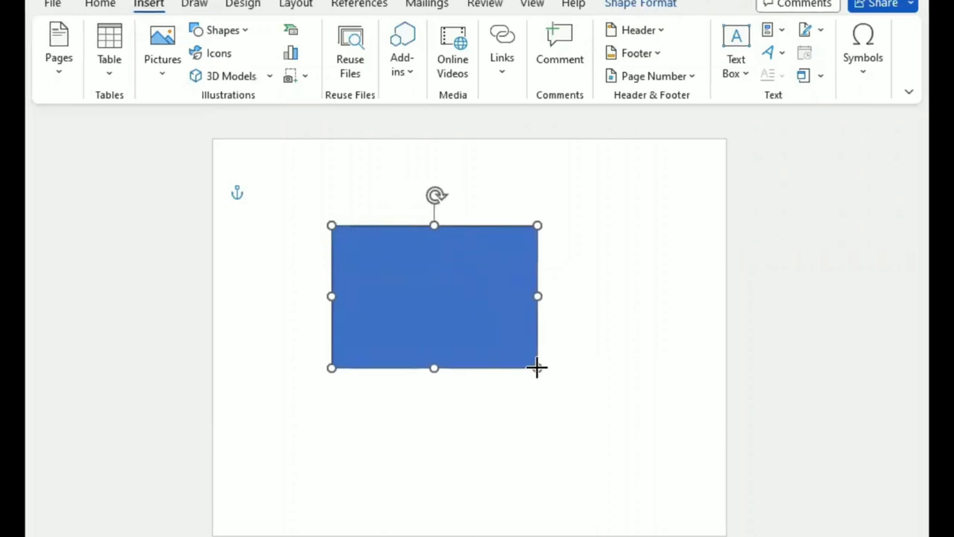
pyautogui.moveTo(421, 286)
pyautogui.mouseDown()
pyautogui.moveTo(457, 261)
pyautogui.moveTo(458, 244)
pyautogui.mouseUp()
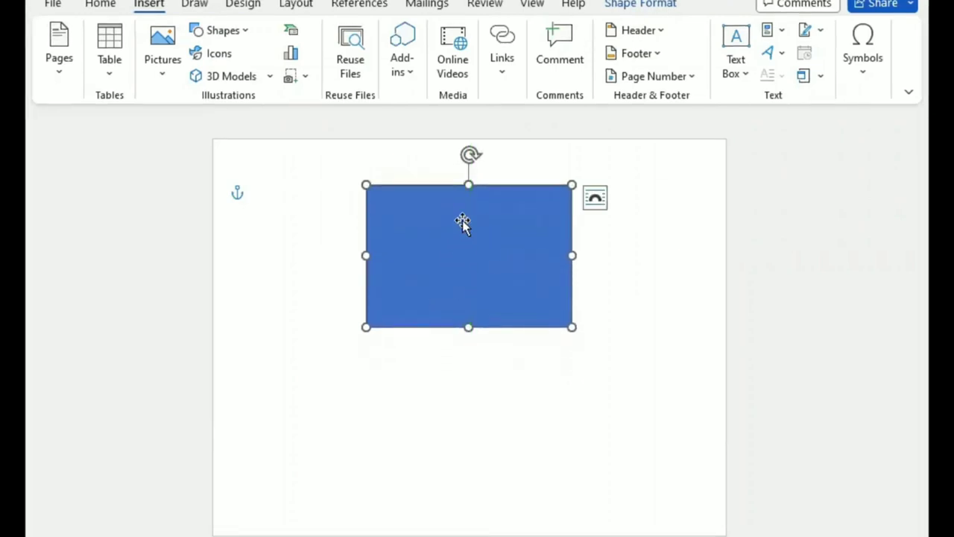
# Give the rectangle a solid black fill with no outline.
pyautogui.click(647, 9)
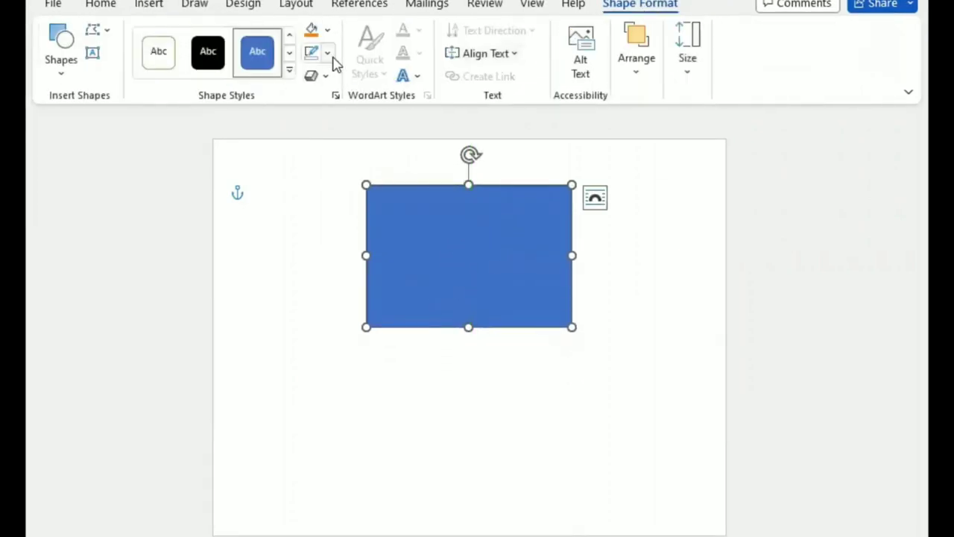
pyautogui.click(327, 53)
pyautogui.click(324, 305)
pyautogui.click(328, 30)
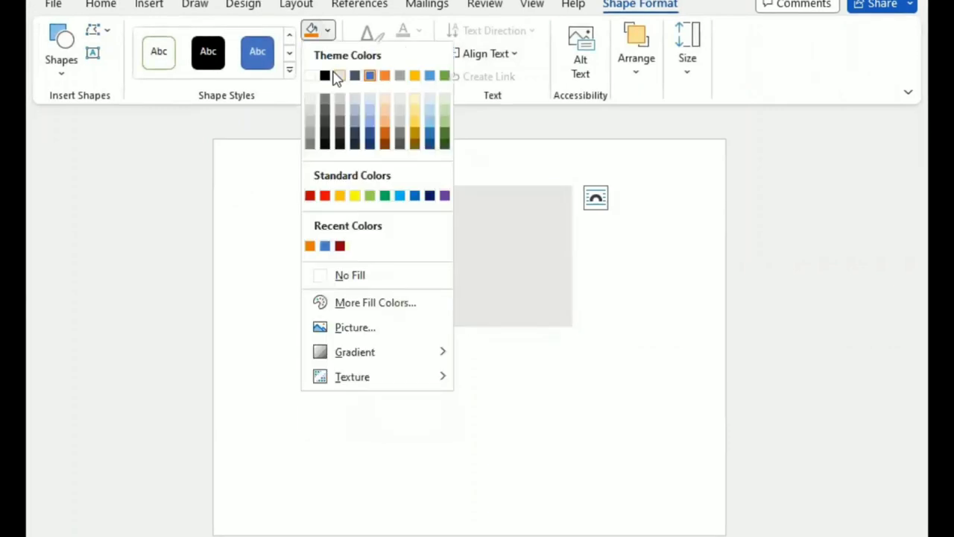
pyautogui.click(327, 78)
# Draw a right triangle, flipped and widened to cover the rectangle's top-right corner.
pyautogui.click(64, 69)
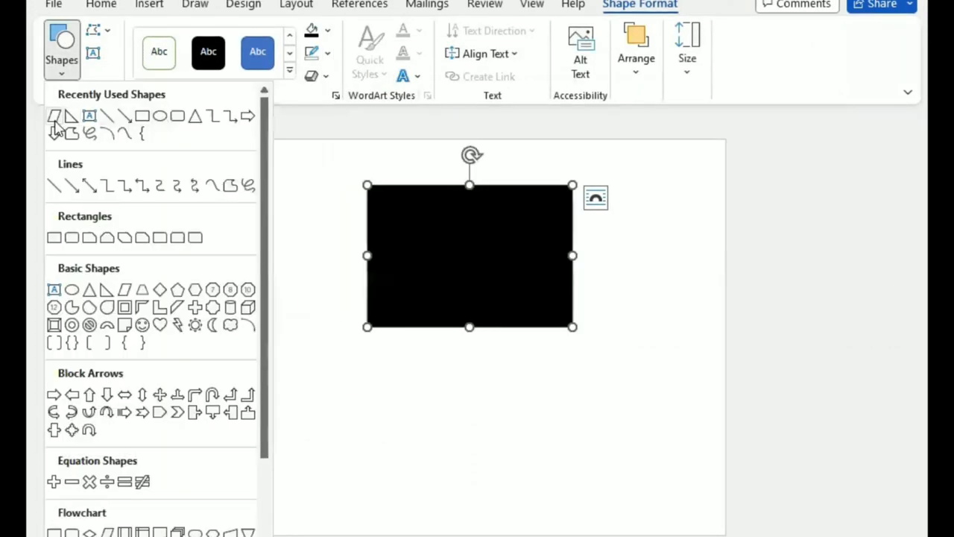
pyautogui.click(58, 124)
pyautogui.moveTo(483, 214)
pyautogui.mouseDown()
pyautogui.moveTo(509, 286)
pyautogui.moveTo(571, 325)
pyautogui.mouseUp()
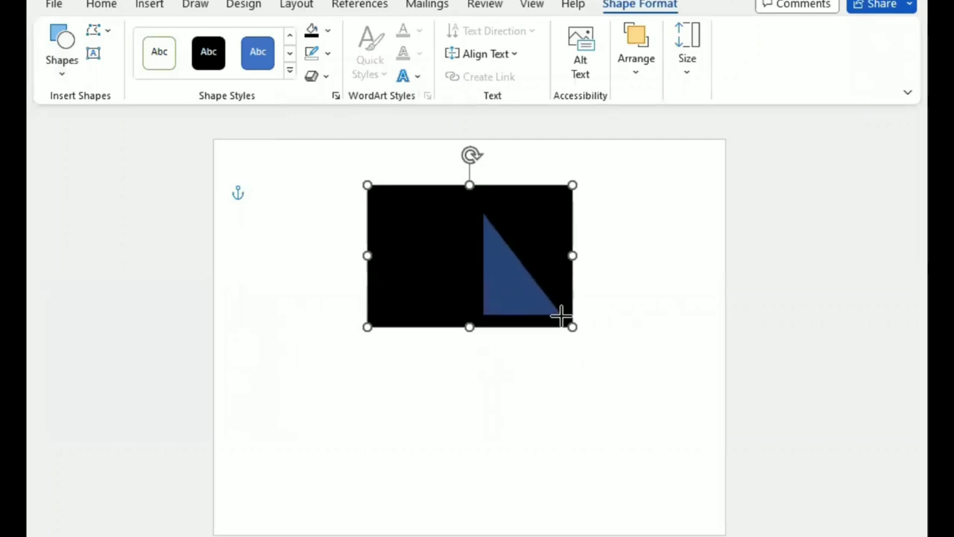
pyautogui.moveTo(522, 186)
pyautogui.mouseDown()
pyautogui.moveTo(502, 325)
pyautogui.moveTo(522, 339)
pyautogui.mouseUp()
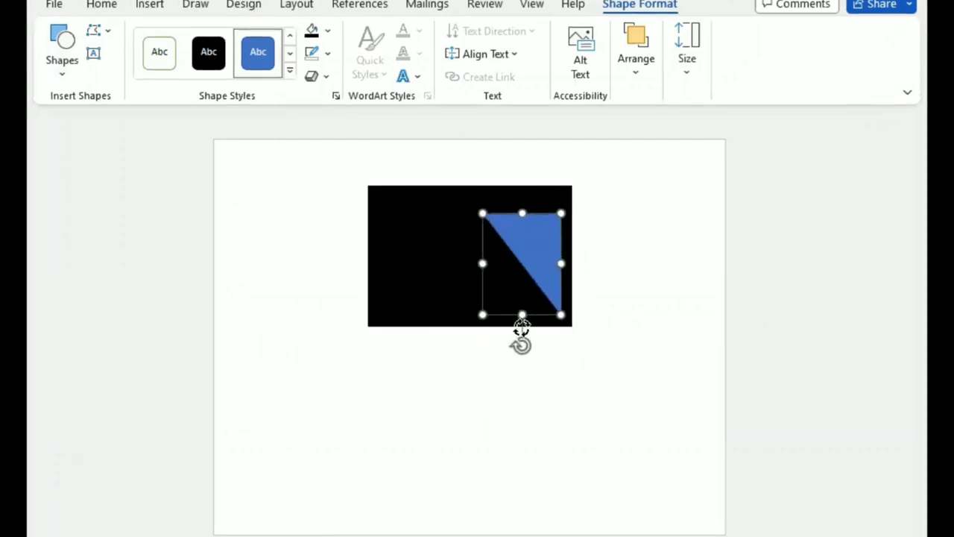
pyautogui.moveTo(483, 314); pyautogui.dragTo(439, 314)
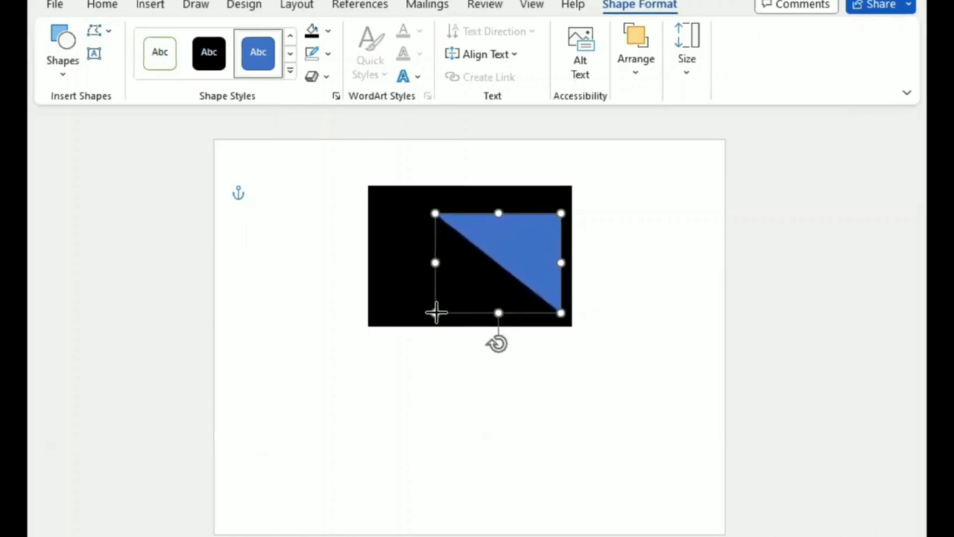
pyautogui.moveTo(438, 315); pyautogui.dragTo(440, 317)
pyautogui.moveTo(542, 248); pyautogui.dragTo(551, 222)
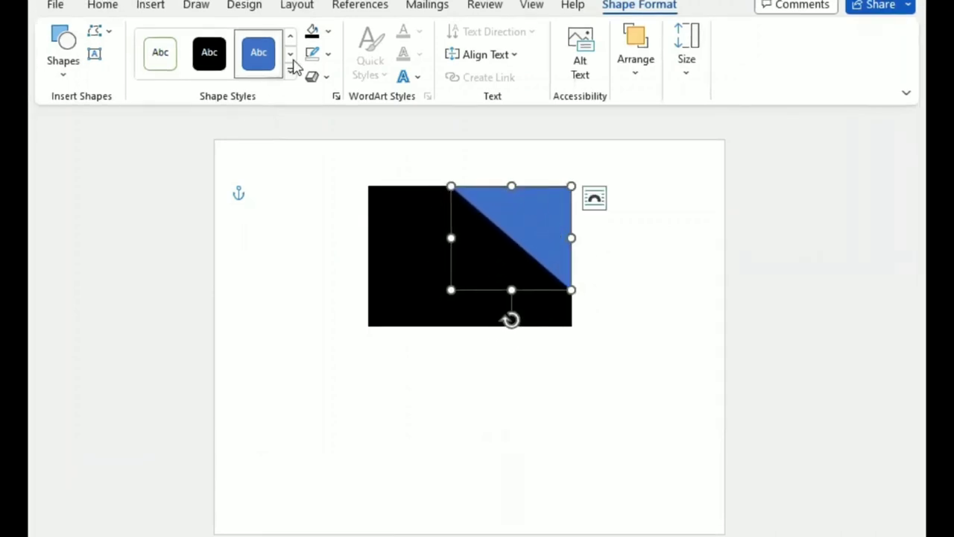
# Remove the triangle's outline and give it a custom orange fill.
pyautogui.click(329, 55)
pyautogui.click(533, 298)
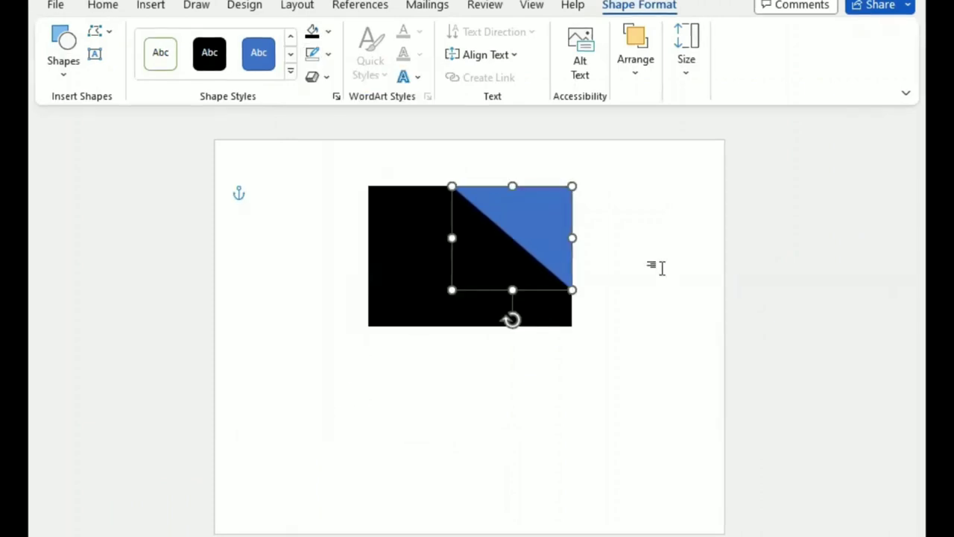
pyautogui.click(329, 33)
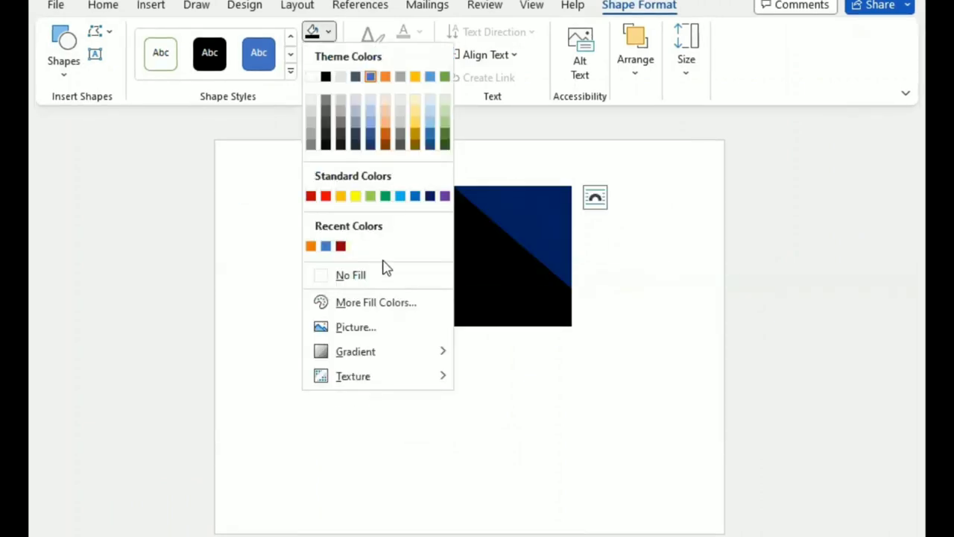
pyautogui.click(361, 301)
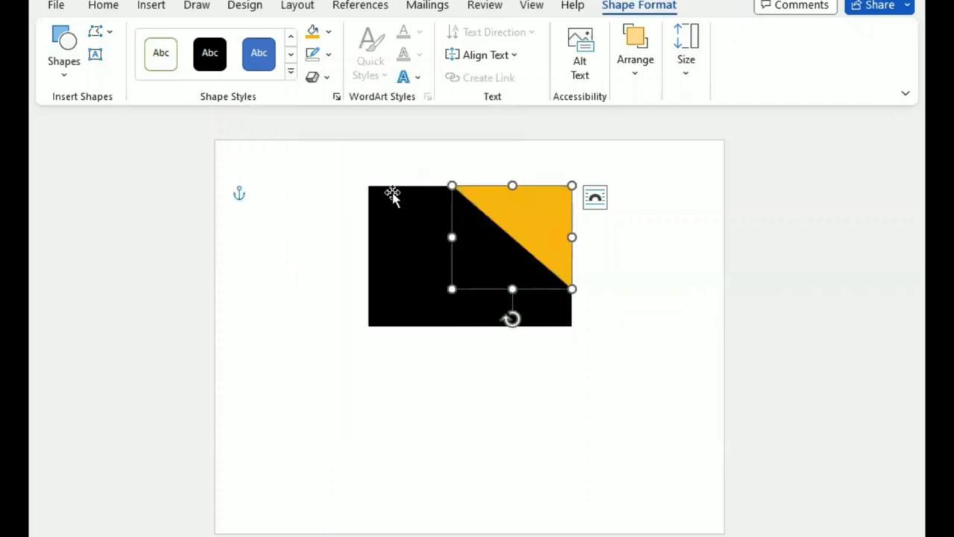
pyautogui.click(321, 34)
pyautogui.press('Return')
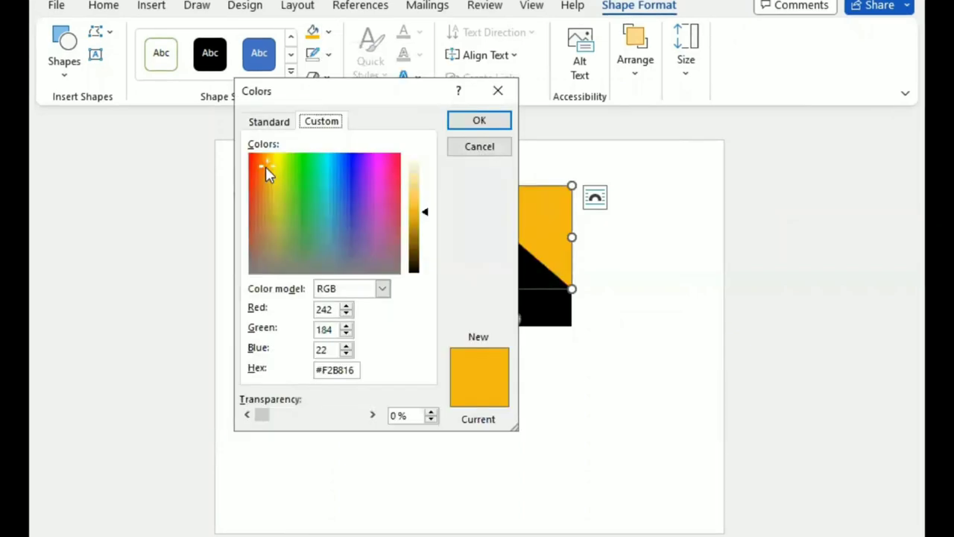
pyautogui.click(264, 164)
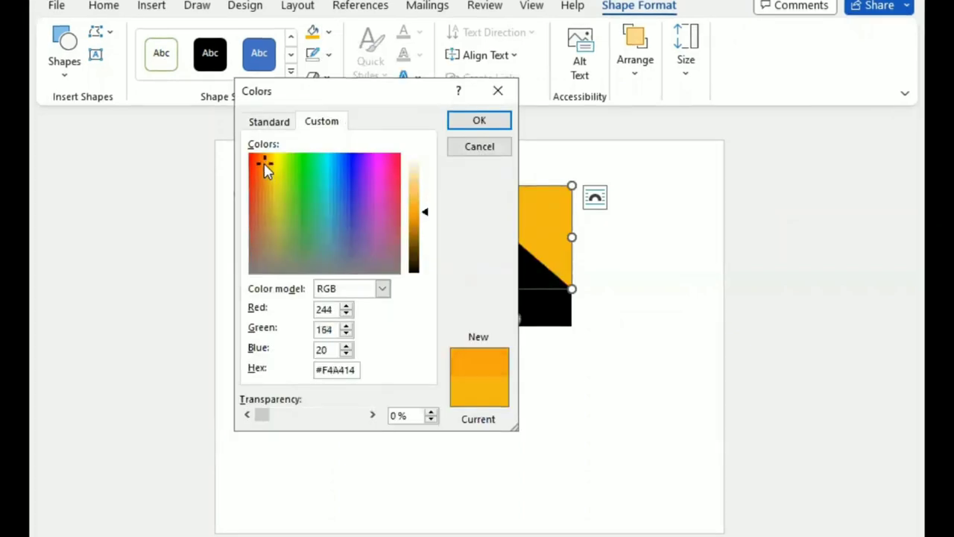
pyautogui.click(425, 217)
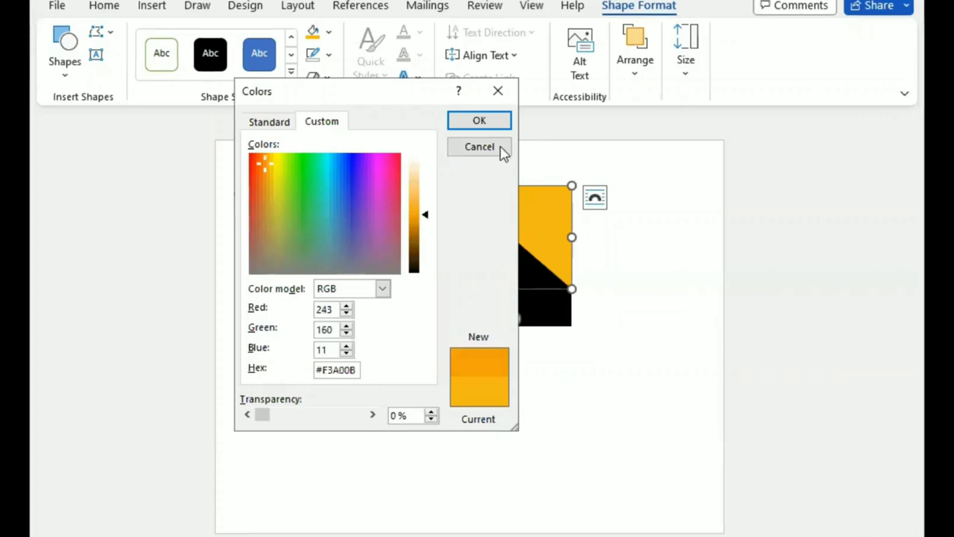
pyautogui.click(483, 123)
pyautogui.click(667, 276)
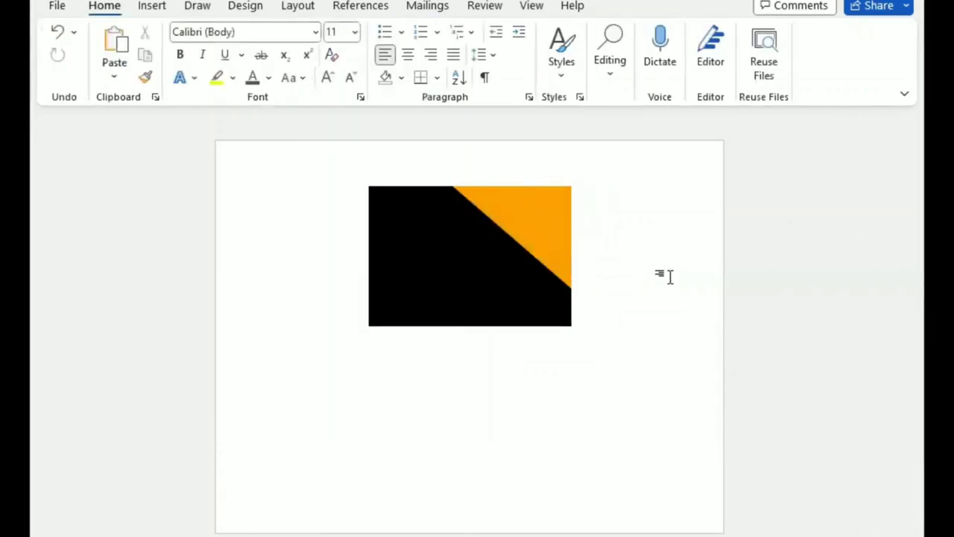
# Duplicate the orange triangle, rotate it and shrink it into the lower right.
pyautogui.click(545, 261)
pyautogui.moveTo(537, 268); pyautogui.dragTo(545, 276)
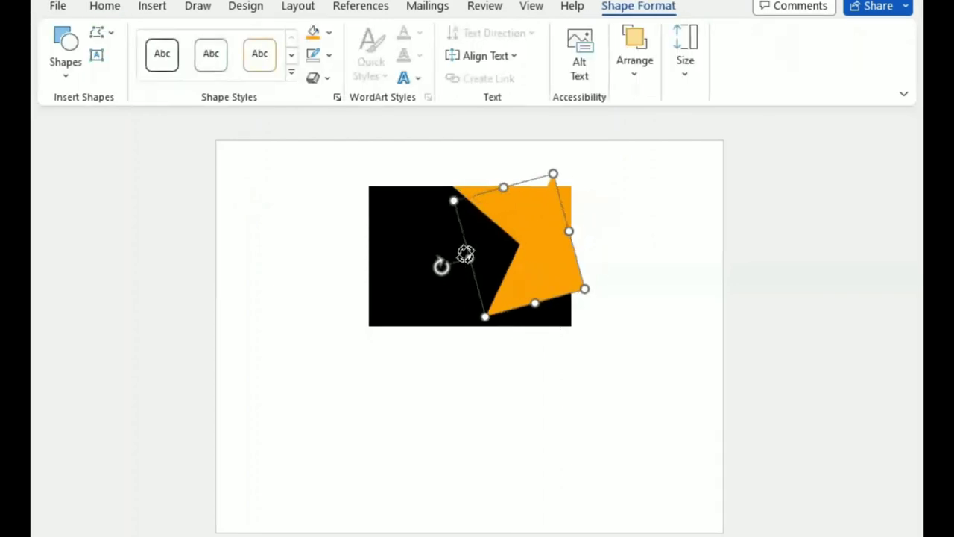
pyautogui.moveTo(519, 327)
pyautogui.mouseDown()
pyautogui.moveTo(440, 245)
pyautogui.moveTo(542, 281)
pyautogui.mouseUp()
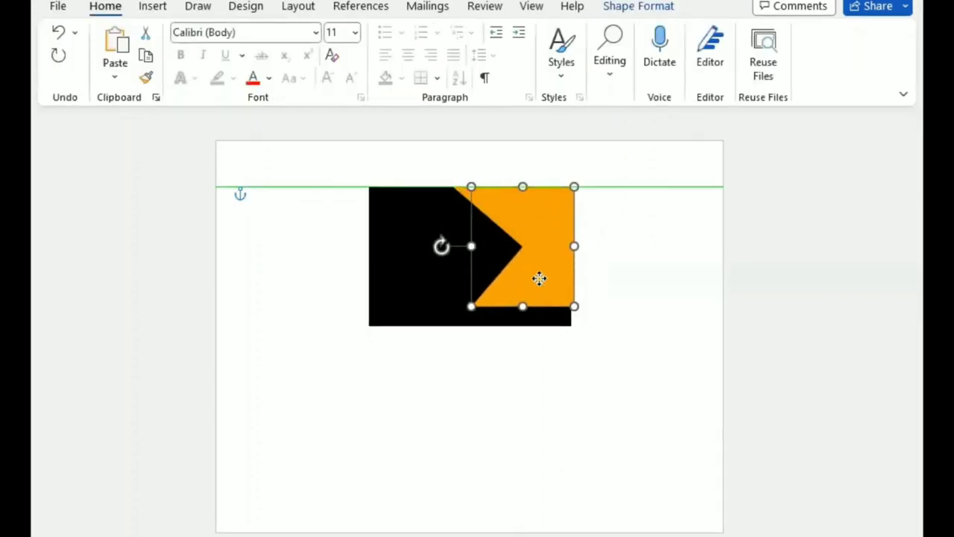
pyautogui.press('Down')
pyautogui.press('Down')
pyautogui.press('Down')
pyautogui.press('Down')
pyautogui.press('Down')
pyautogui.press('Down')
pyautogui.press('Down')
pyautogui.press('Down')
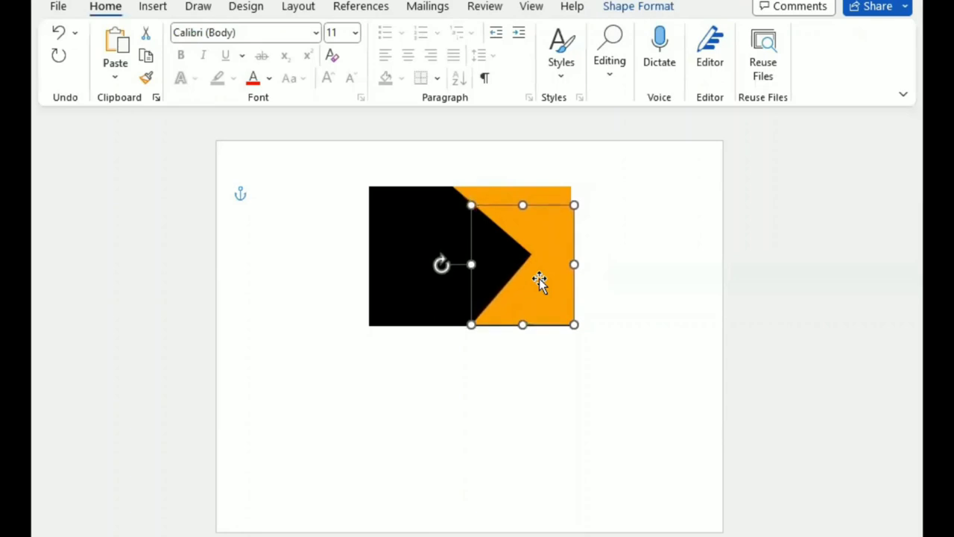
pyautogui.press('Down')
pyautogui.press('Down')
pyautogui.moveTo(468, 202)
pyautogui.mouseDown()
pyautogui.moveTo(479, 244)
pyautogui.moveTo(472, 229)
pyautogui.mouseUp()
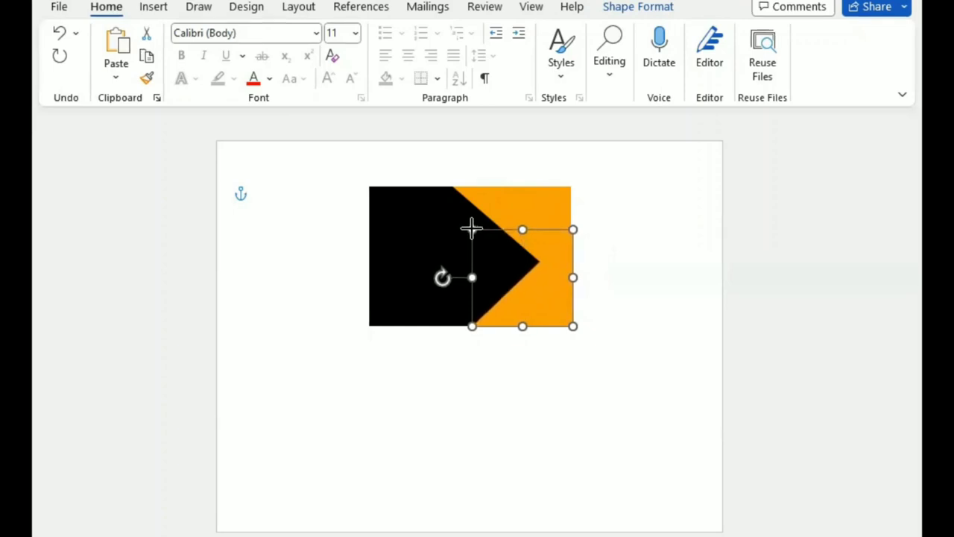
pyautogui.moveTo(471, 229); pyautogui.dragTo(473, 221)
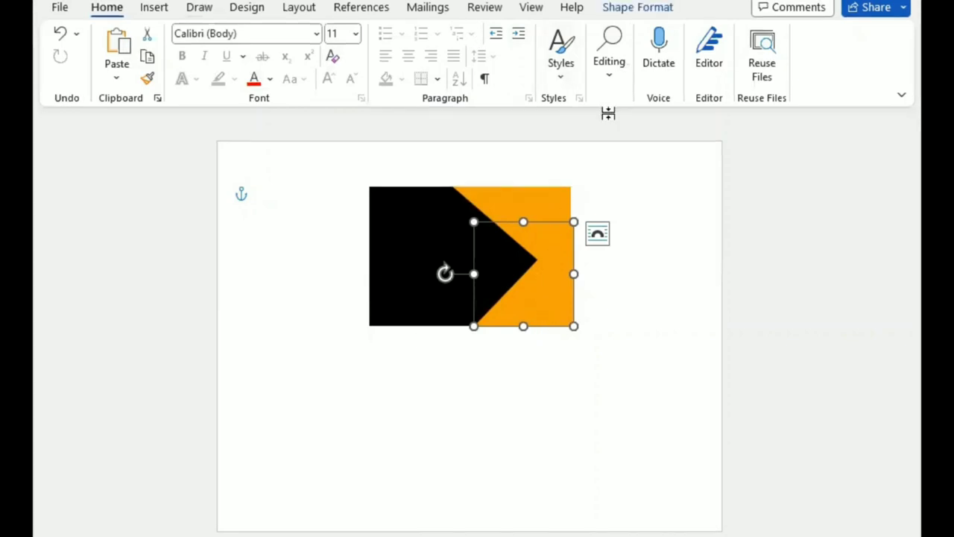
# Fill the copied triangle with a deeper red-orange from the custom colour spectrum.
pyautogui.click(622, 9)
pyautogui.click(330, 34)
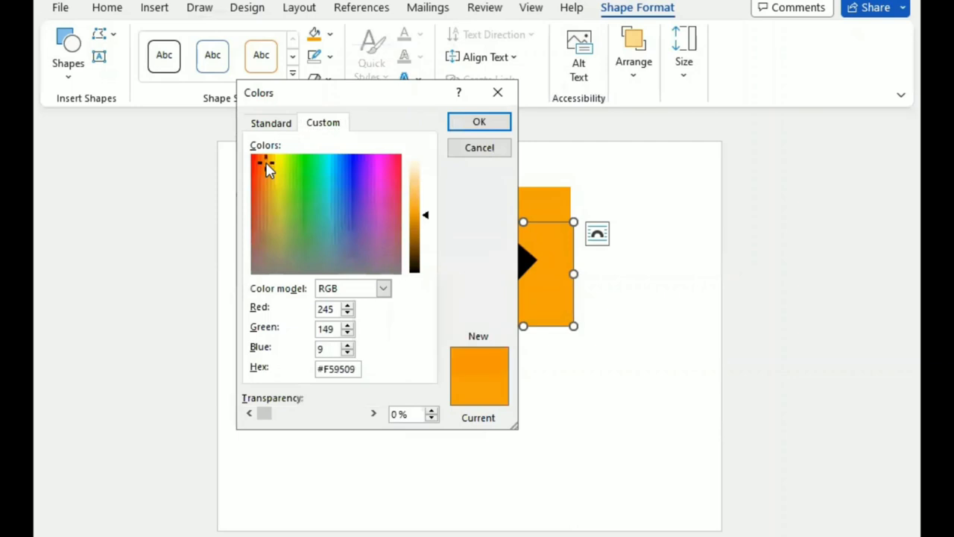
pyautogui.click(262, 163)
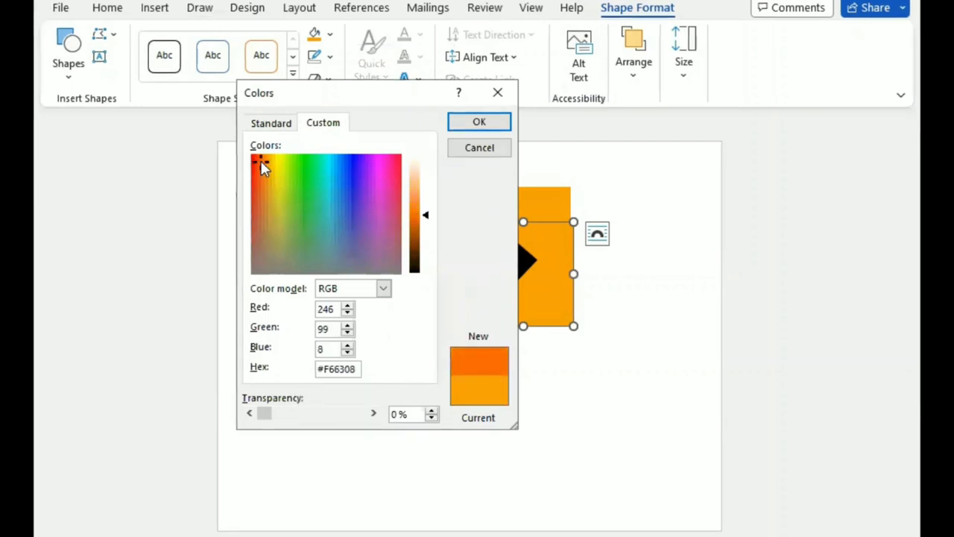
pyautogui.moveTo(261, 164); pyautogui.dragTo(259, 161)
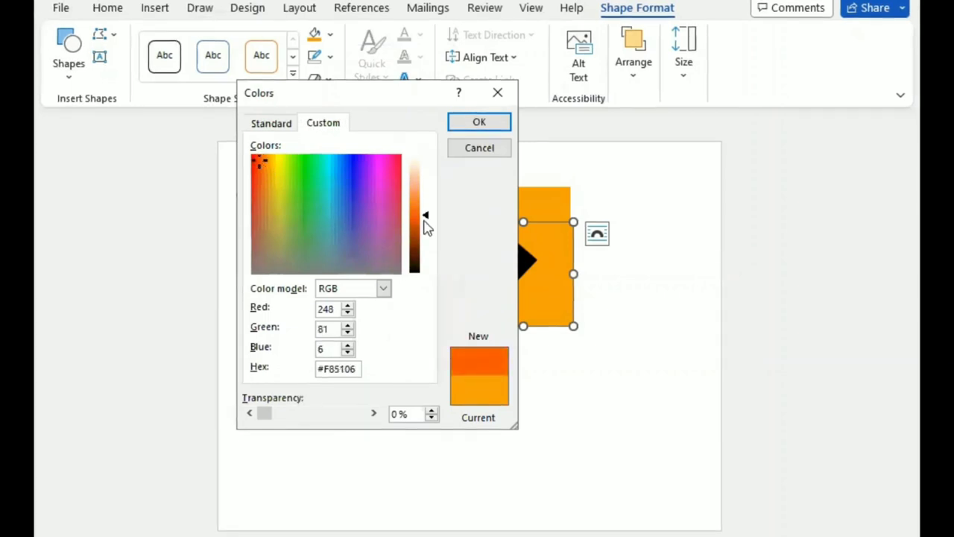
pyautogui.click(481, 123)
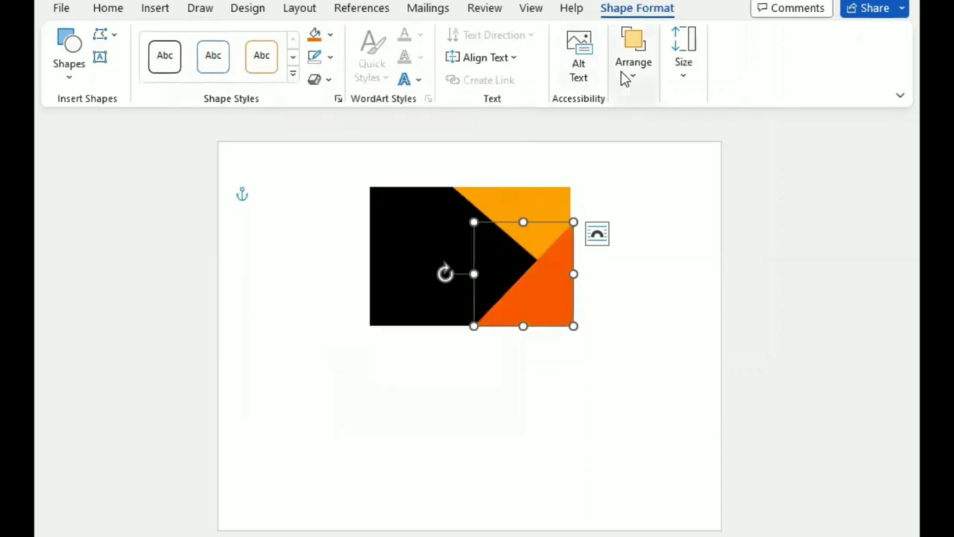
# Adjust the dark triangle's layer order and nudge it into alignment.
pyautogui.click(634, 64)
pyautogui.click(762, 126)
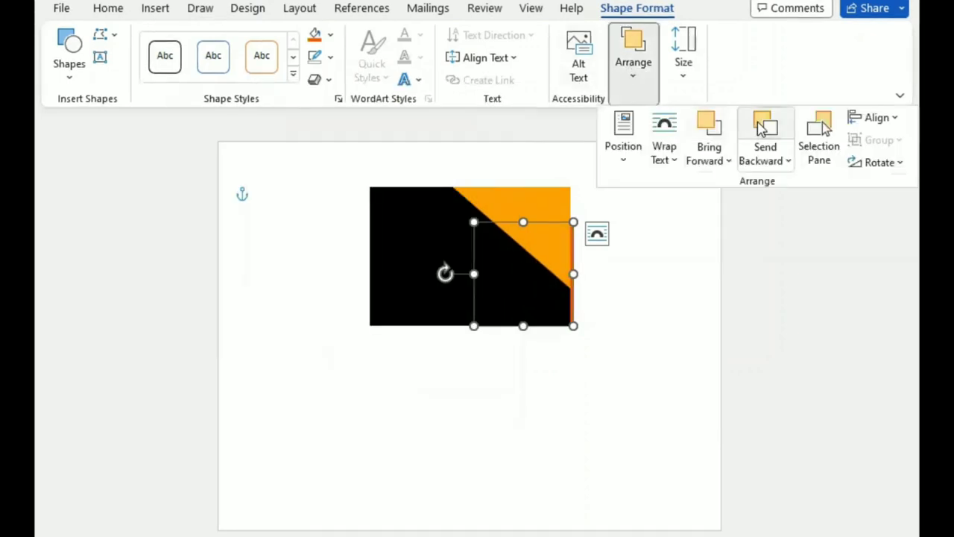
pyautogui.click(709, 124)
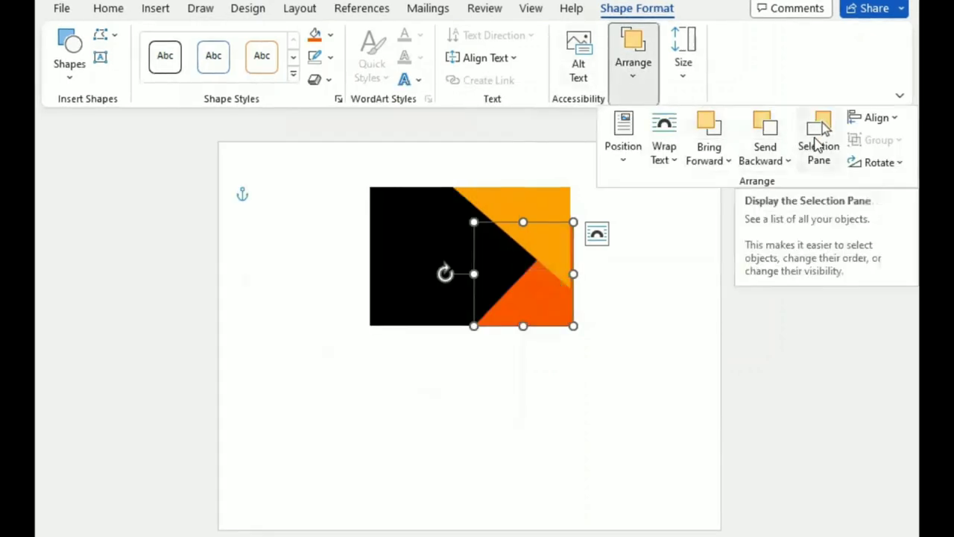
pyautogui.press('Escape')
pyautogui.press('Left')
pyautogui.press('Left')
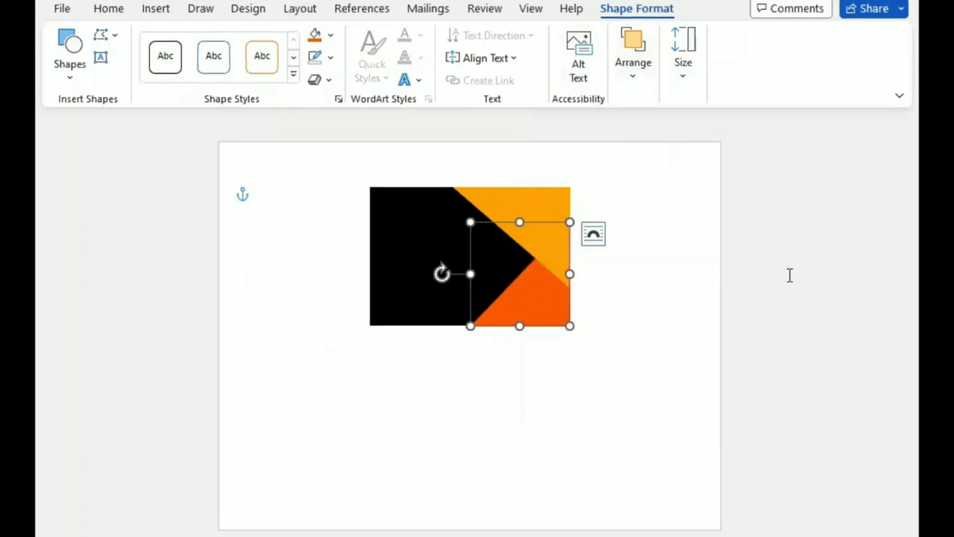
pyautogui.press('Left')
pyautogui.press('Right')
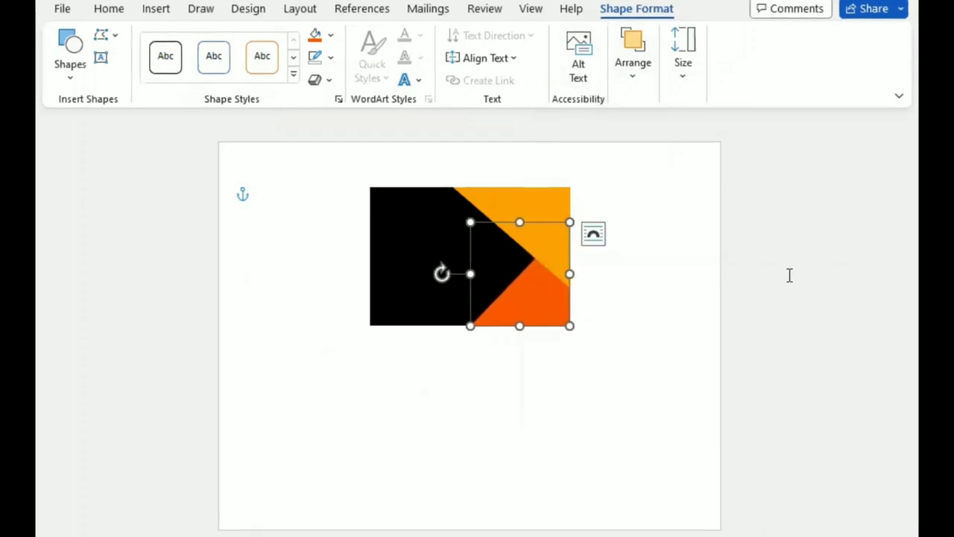
pyautogui.click(783, 278)
pyautogui.click(535, 306)
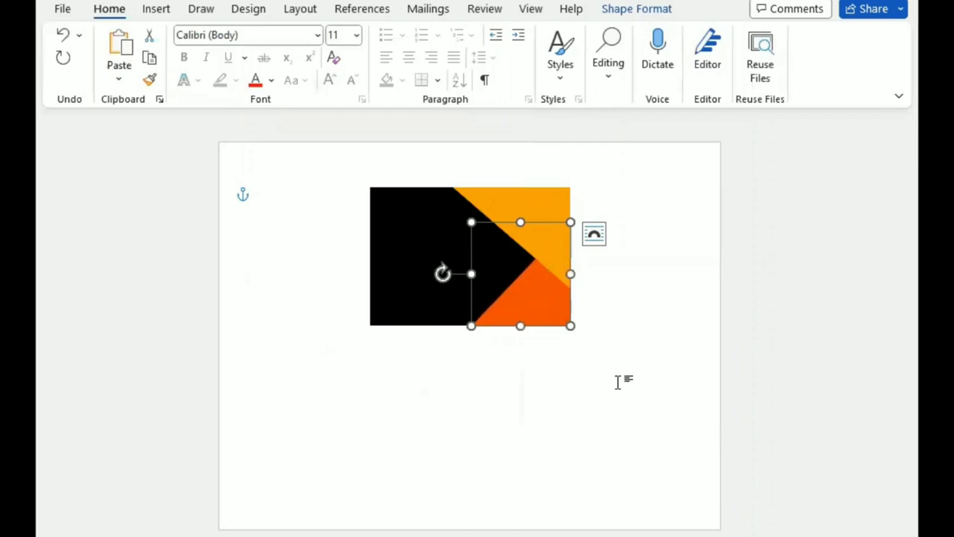
pyautogui.click(619, 381)
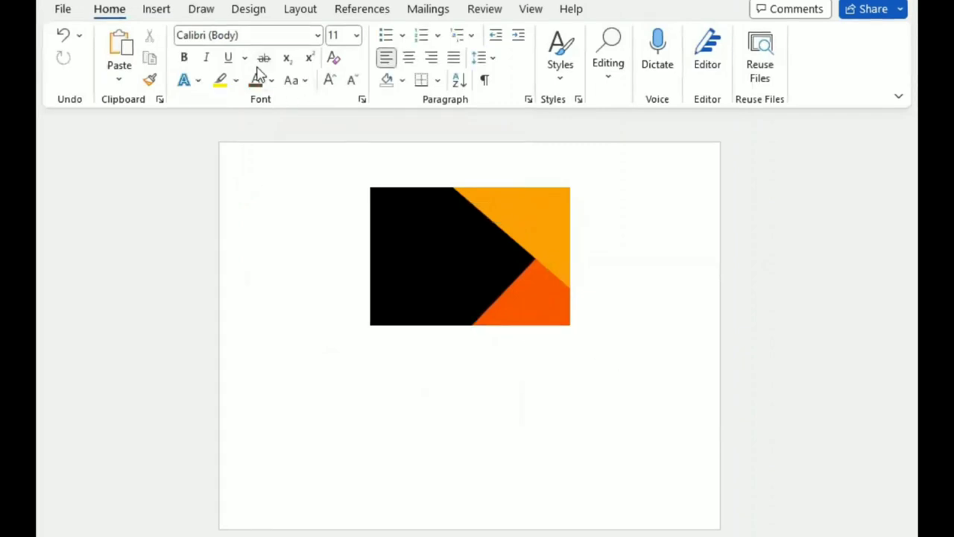
# Draw a text box on the black area and type 'Company Name'.
pyautogui.click(156, 9)
pyautogui.click(229, 35)
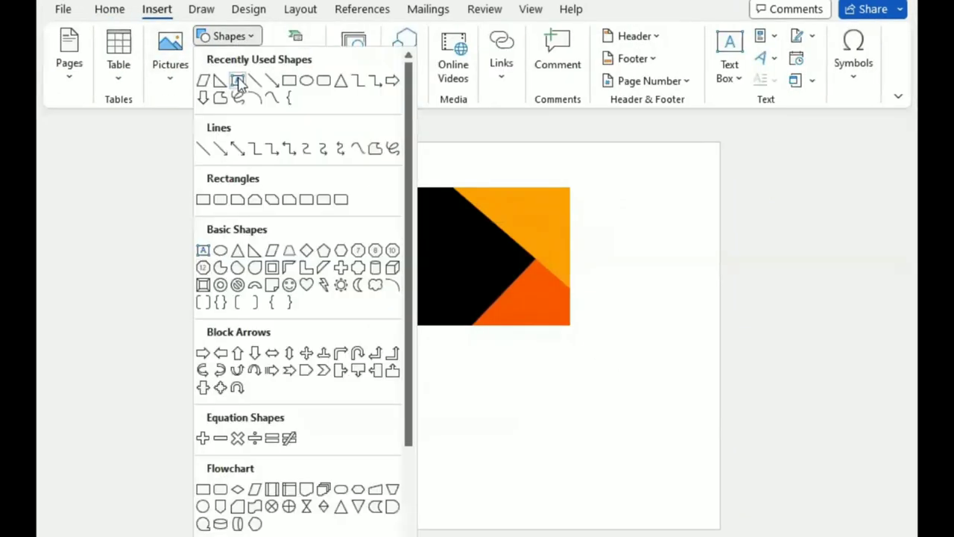
pyautogui.click(238, 80)
pyautogui.moveTo(385, 250); pyautogui.dragTo(482, 267)
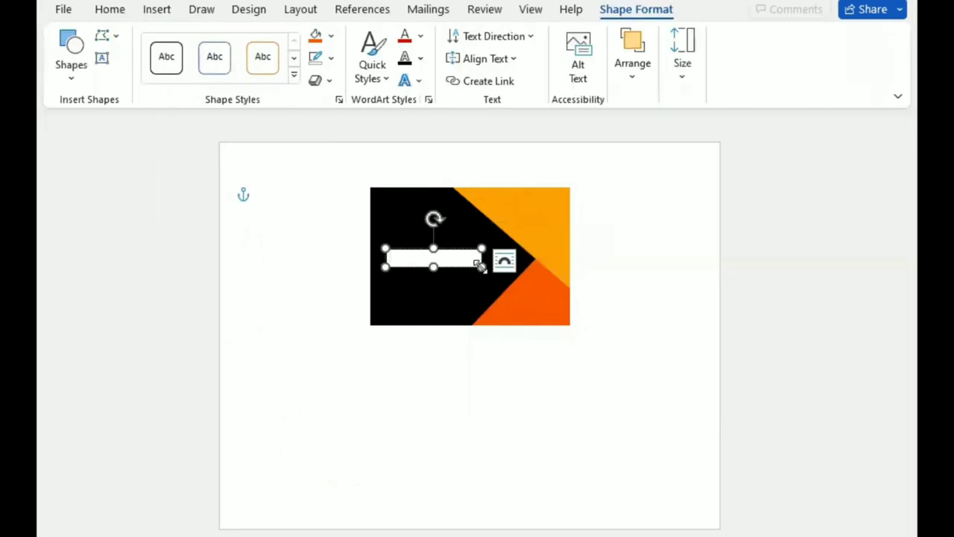
pyautogui.write('Company Name')
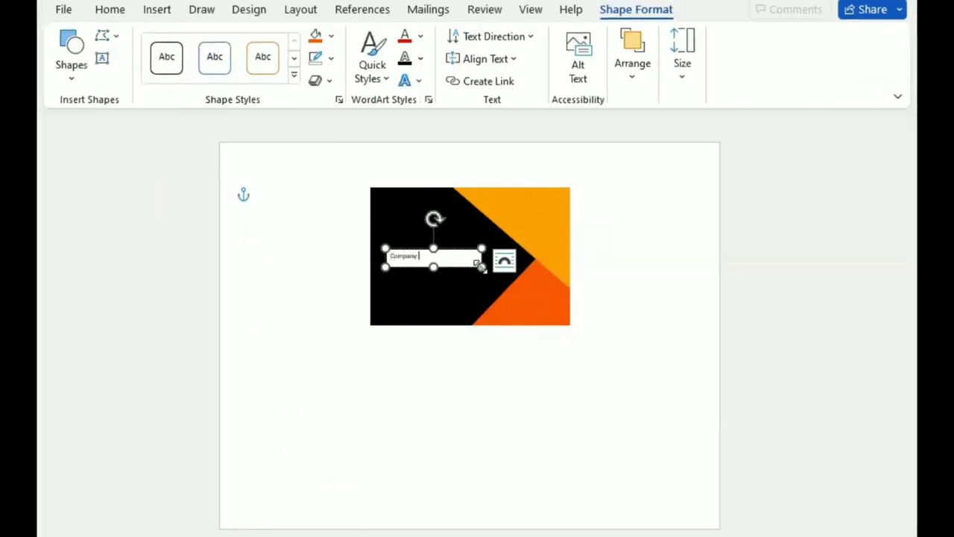
# Make the name centred, uppercase, bold and 20 pt, widening the box to fit.
pyautogui.tripleClick(406, 258)
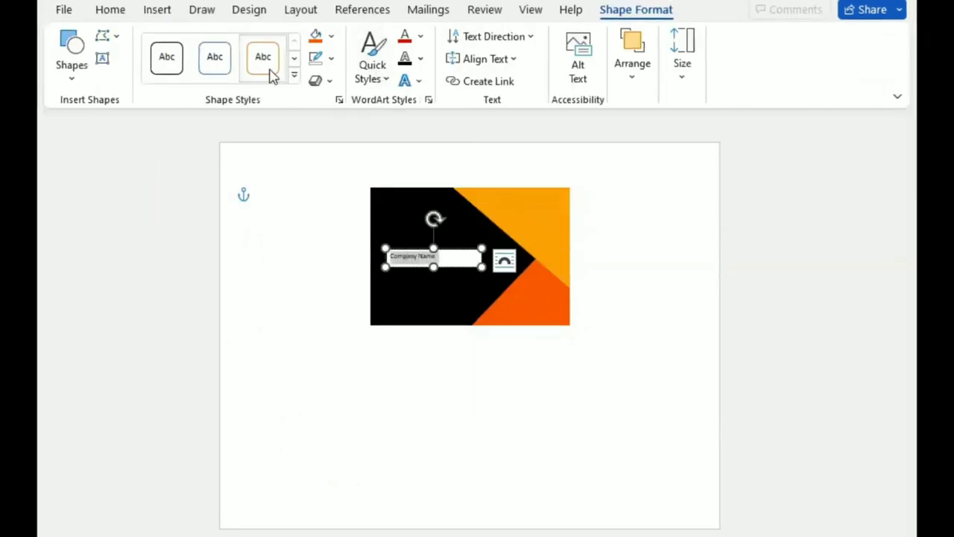
pyautogui.click(110, 10)
pyautogui.click(408, 58)
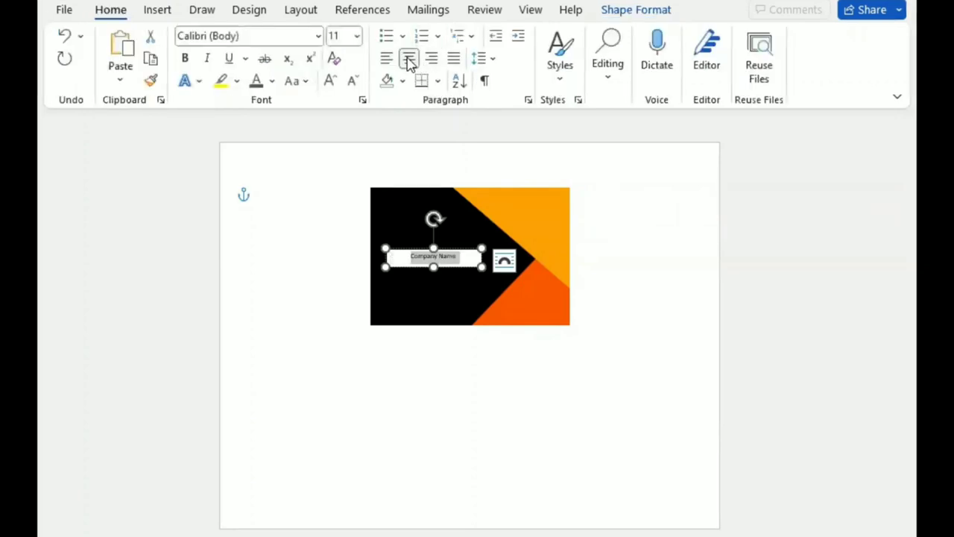
pyautogui.click(297, 80)
pyautogui.click(351, 153)
pyautogui.click(330, 81)
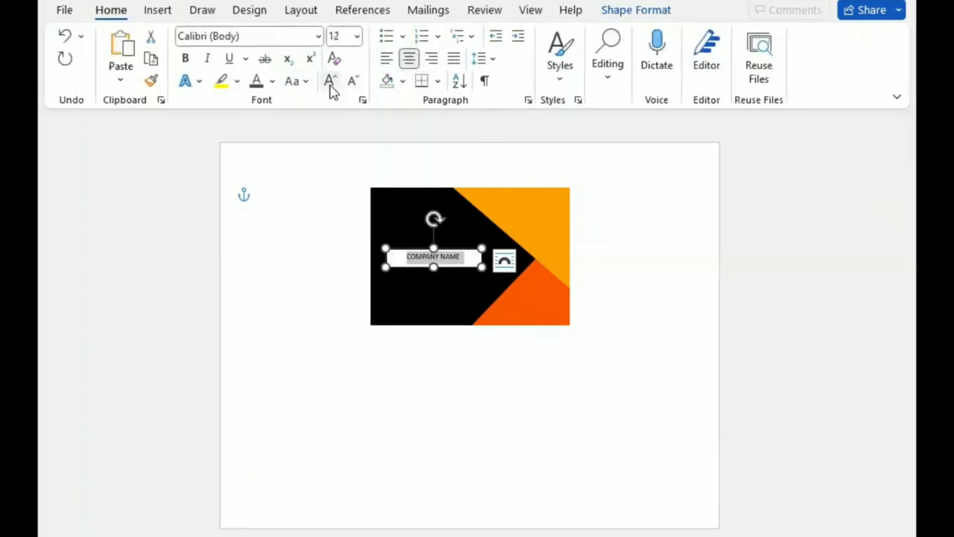
pyautogui.click(330, 80)
pyautogui.click(330, 80)
pyautogui.click(186, 59)
pyautogui.click(331, 80)
pyautogui.click(331, 81)
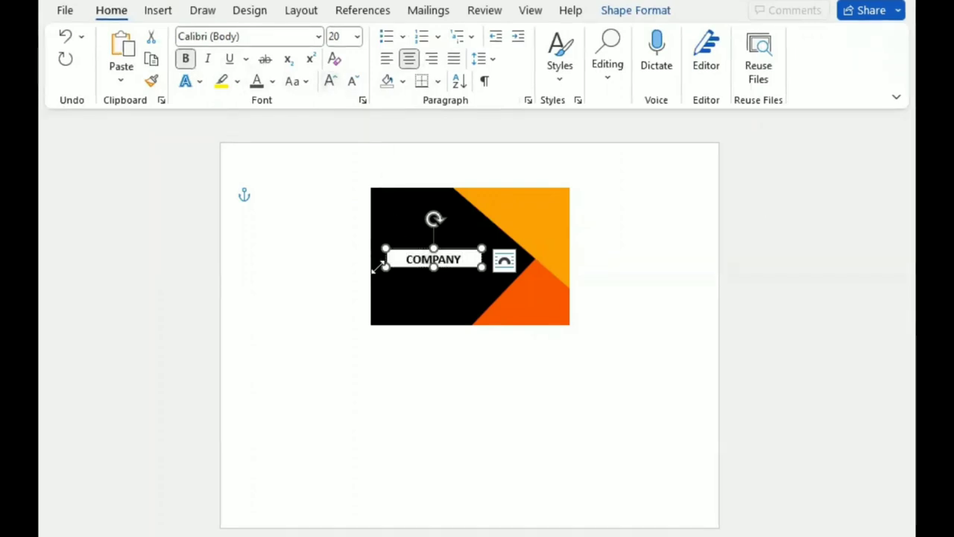
pyautogui.moveTo(385, 259); pyautogui.dragTo(373, 260)
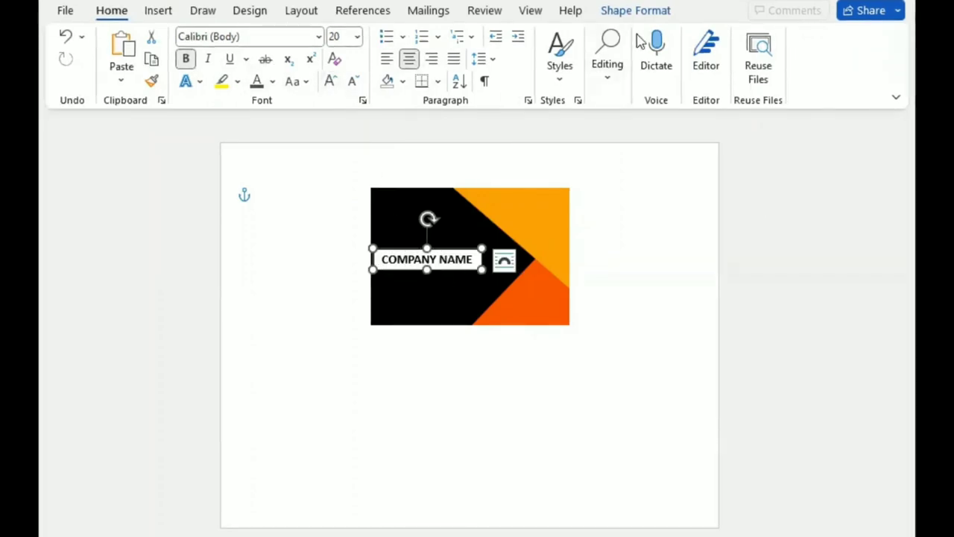
# Remove the text box fill and outline, make the text white, and nudge it right.
pyautogui.click(636, 11)
pyautogui.click(332, 60)
pyautogui.click(328, 296)
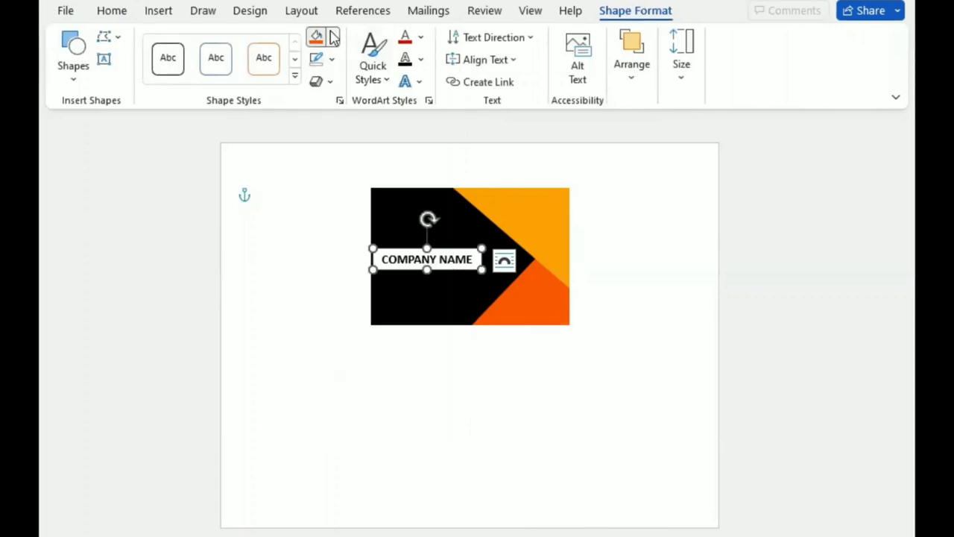
pyautogui.click(332, 36)
pyautogui.click(325, 276)
pyautogui.click(421, 38)
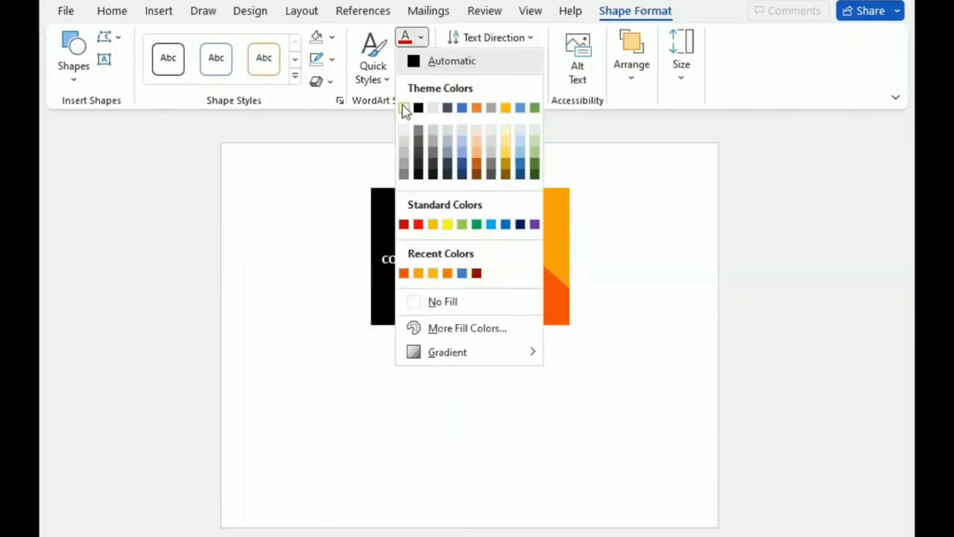
pyautogui.click(405, 109)
pyautogui.press('Right')
pyautogui.press('Right')
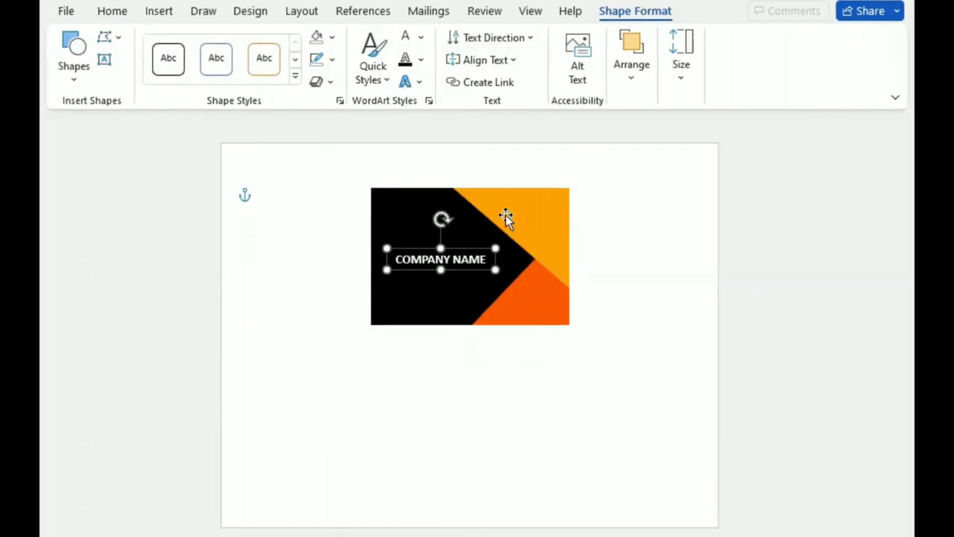
pyautogui.press('Right')
pyautogui.press('Right')
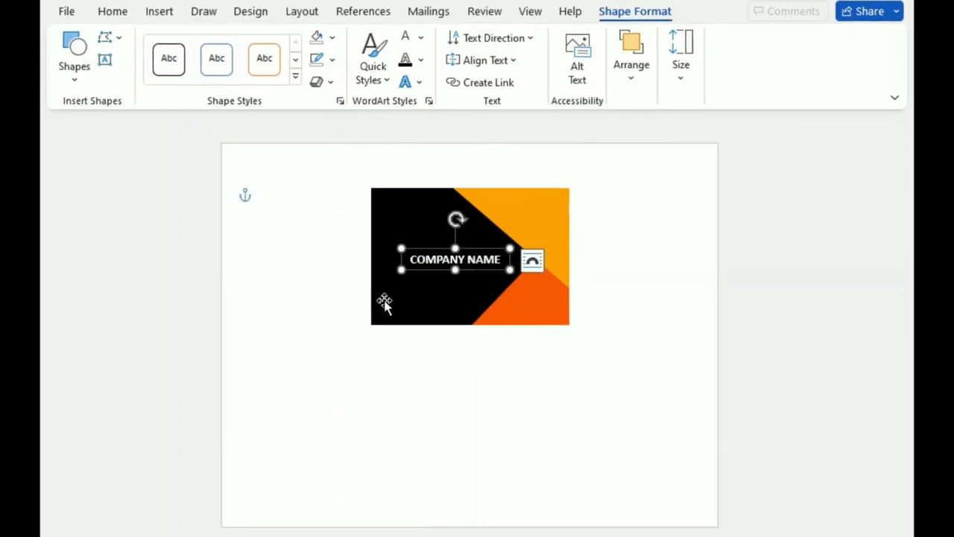
# Select both triangles, the rectangle and the COMPANY NAME box, and copy them below.
pyautogui.click(627, 276)
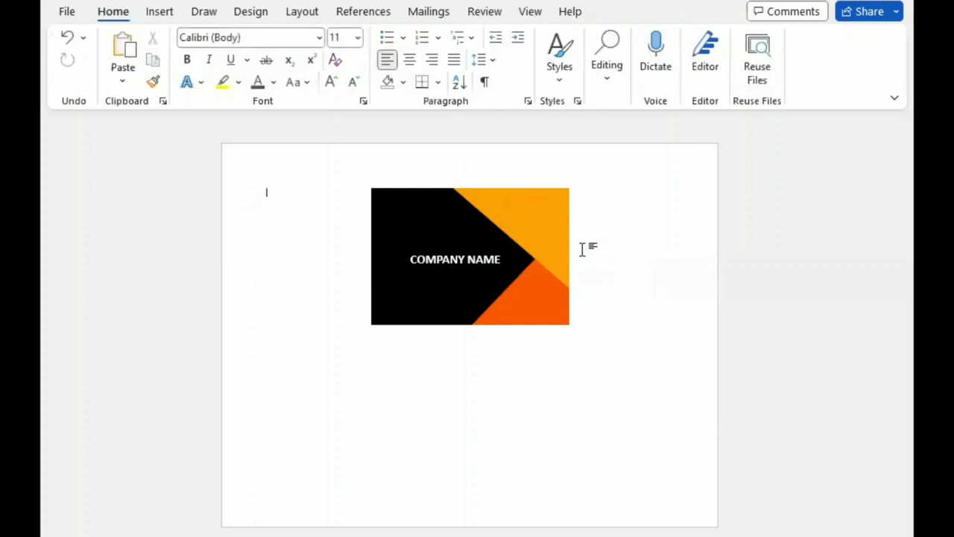
pyautogui.click(549, 213)
pyautogui.keyDown('shift'); pyautogui.click(472, 249); pyautogui.keyUp('shift')
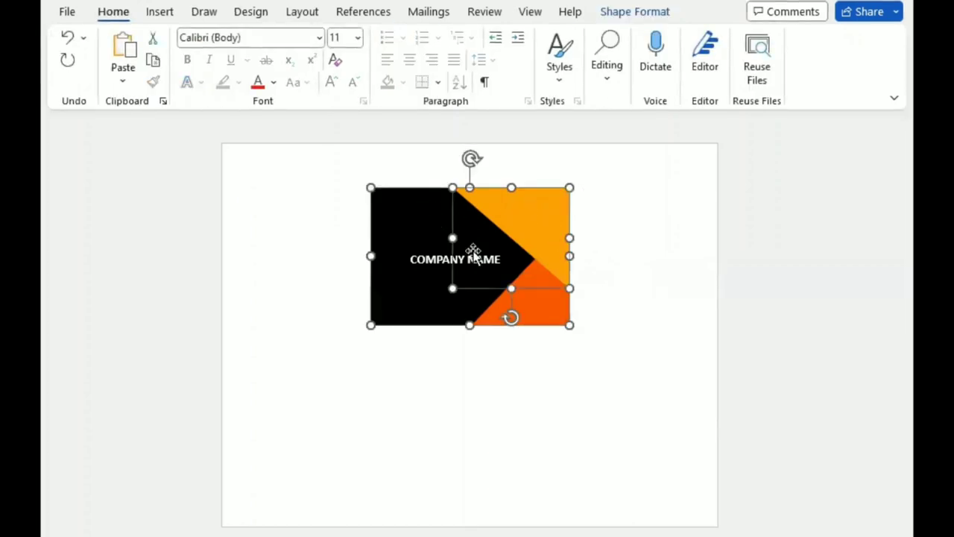
pyautogui.keyDown('shift'); pyautogui.click(543, 310); pyautogui.keyUp('shift')
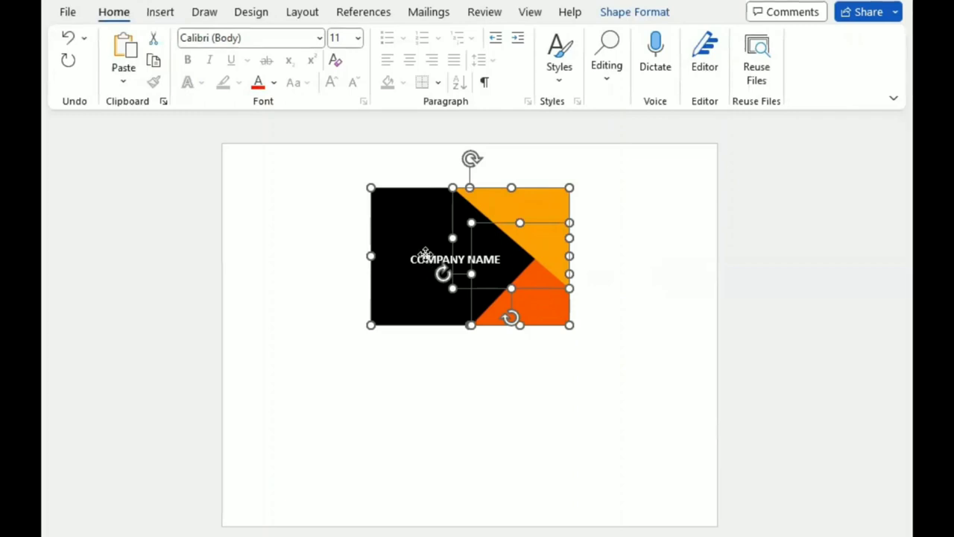
pyautogui.keyDown('shift'); pyautogui.click(424, 255); pyautogui.keyUp('shift')
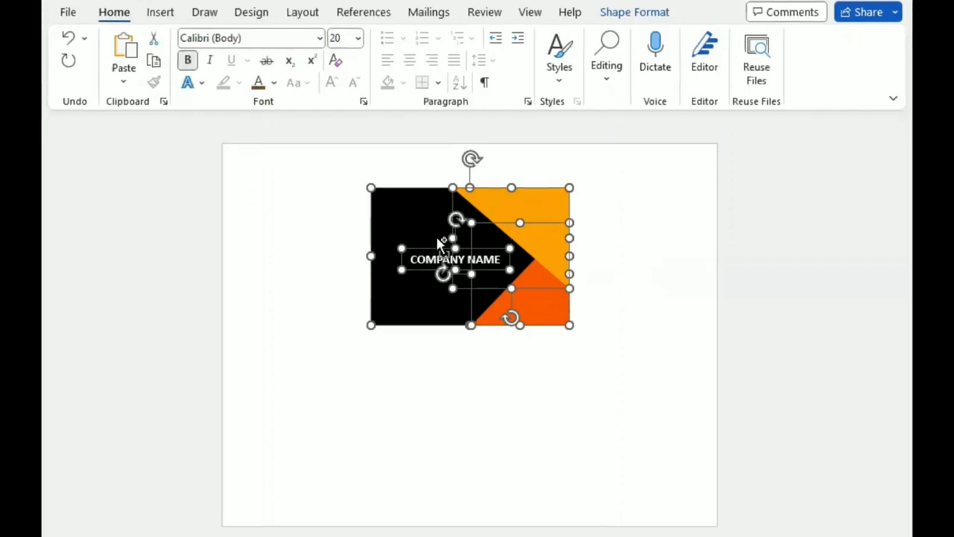
pyautogui.moveTo(436, 238)
pyautogui.mouseDown()
pyautogui.moveTo(439, 362)
pyautogui.moveTo(425, 481)
pyautogui.mouseUp()
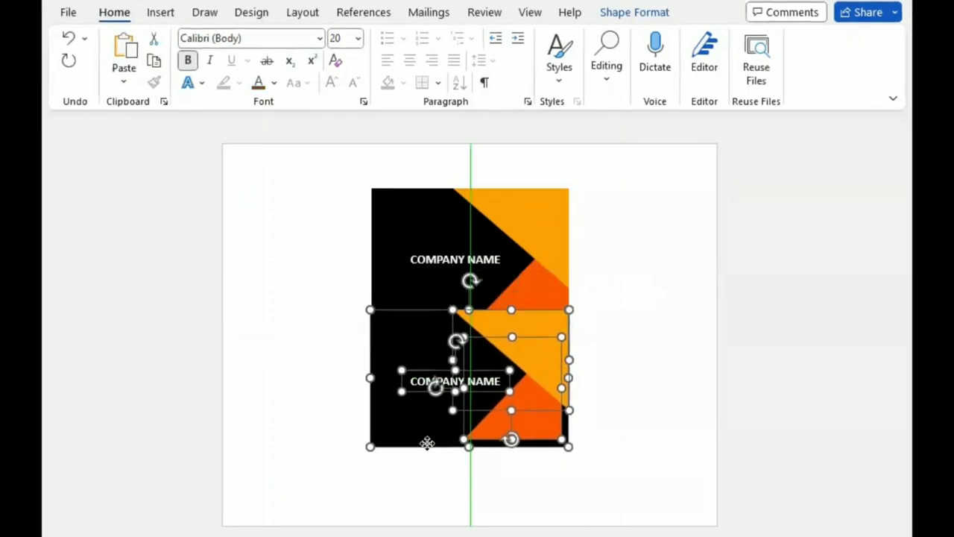
pyautogui.click(469, 415)
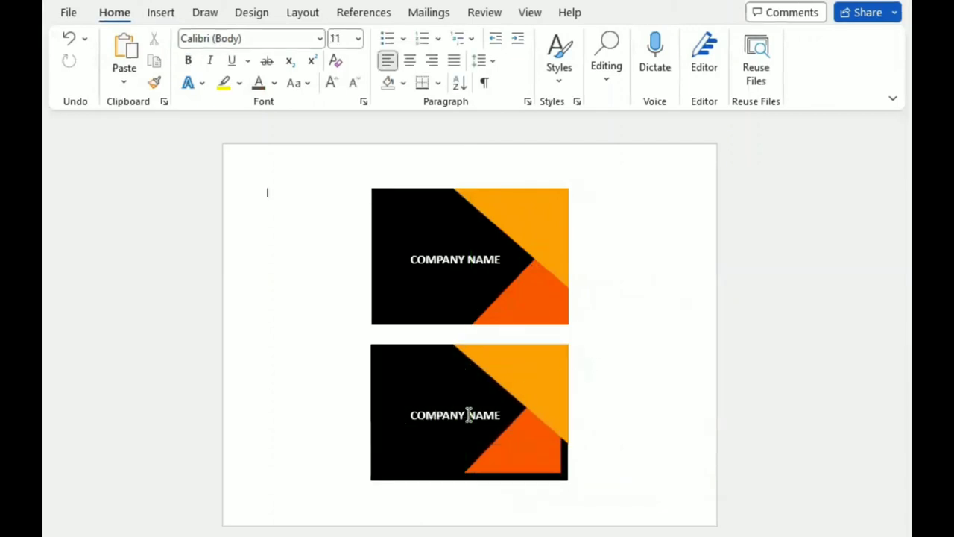
# Draw a small diamond just left of the company name.
pyautogui.click(162, 12)
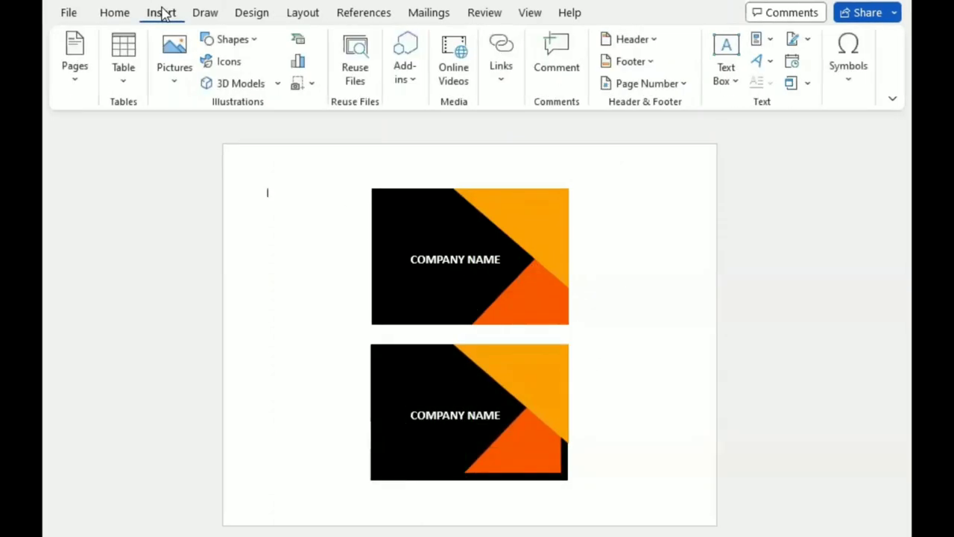
pyautogui.click(229, 38)
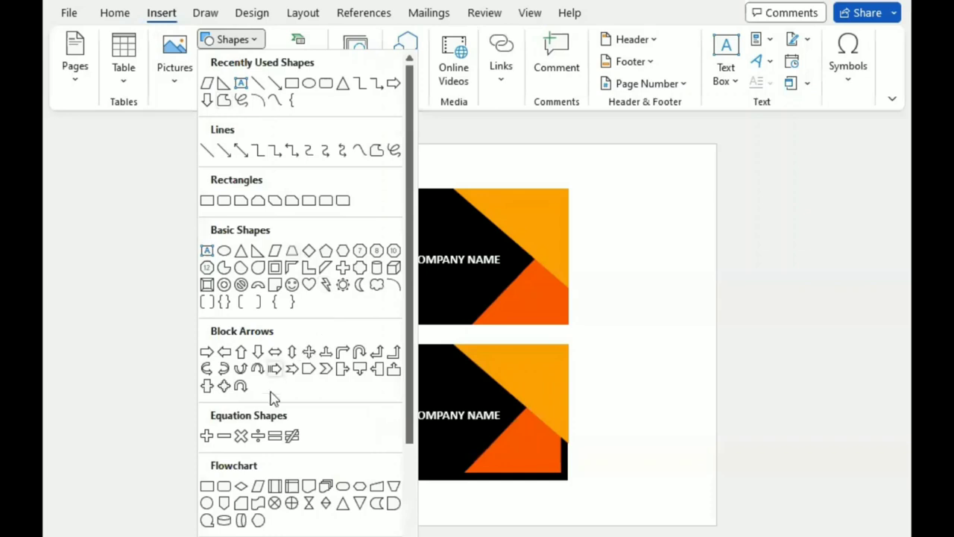
pyautogui.scroll(-3, 319, 322)
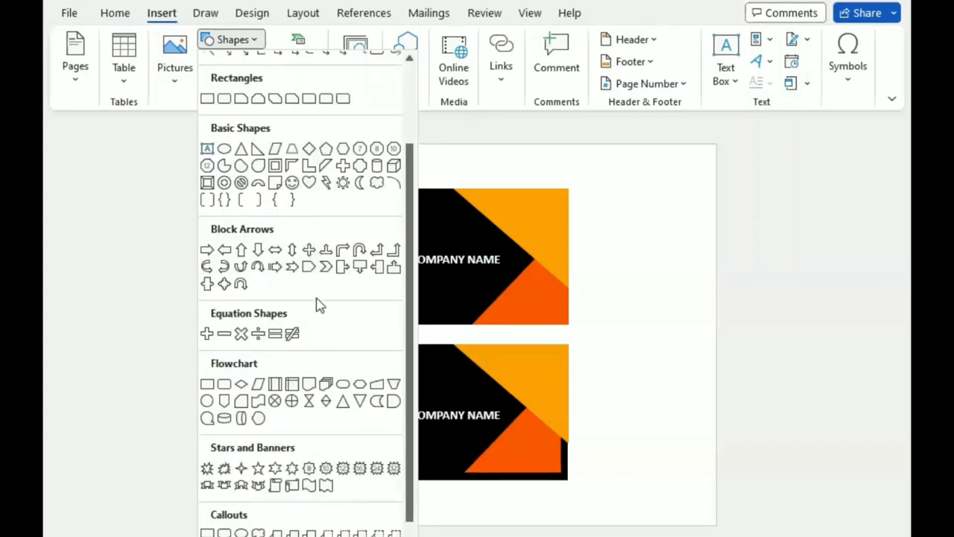
pyautogui.scroll(-1, 319, 304)
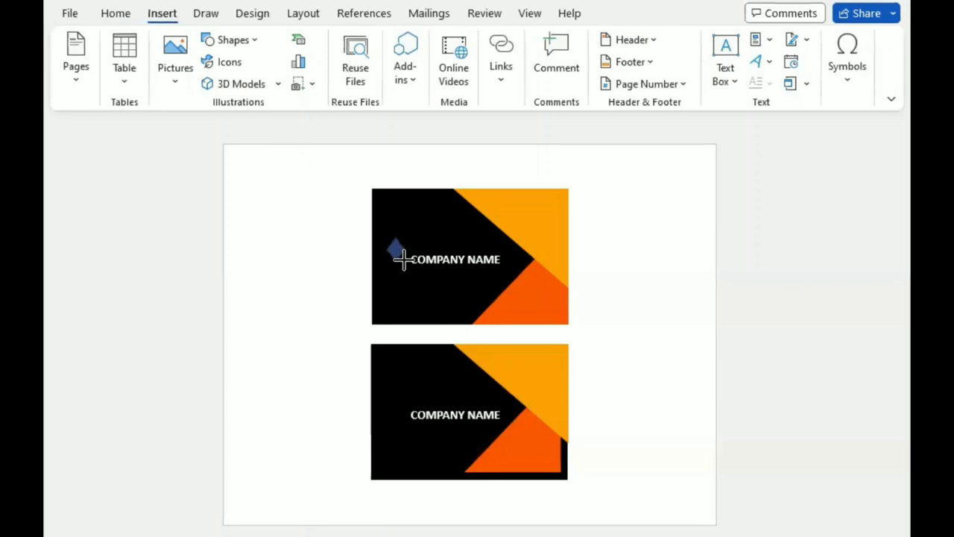
pyautogui.moveTo(404, 258); pyautogui.dragTo(404, 261)
# Give the diamond a 3 pt orange outline and make it slightly shorter.
pyautogui.click(335, 41)
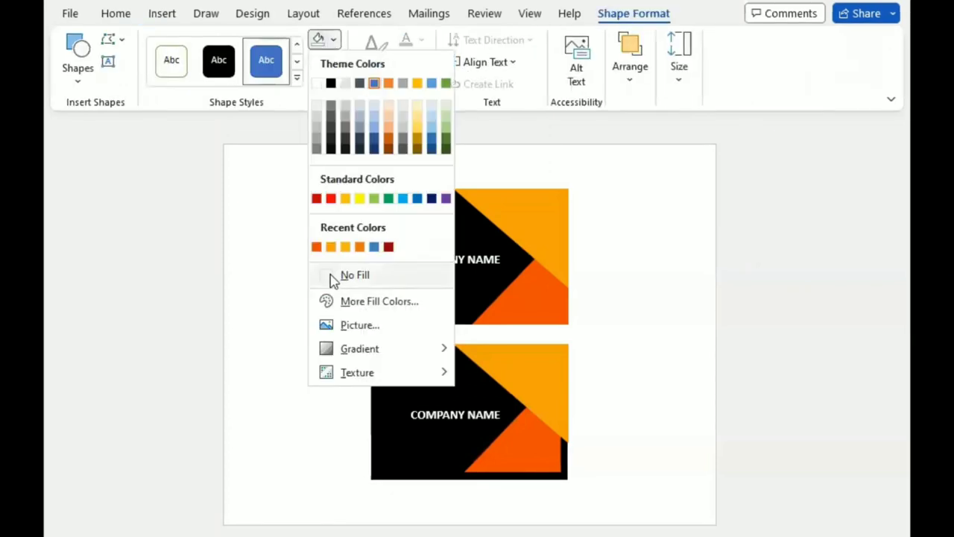
pyautogui.click(333, 61)
pyautogui.moveTo(447, 347)
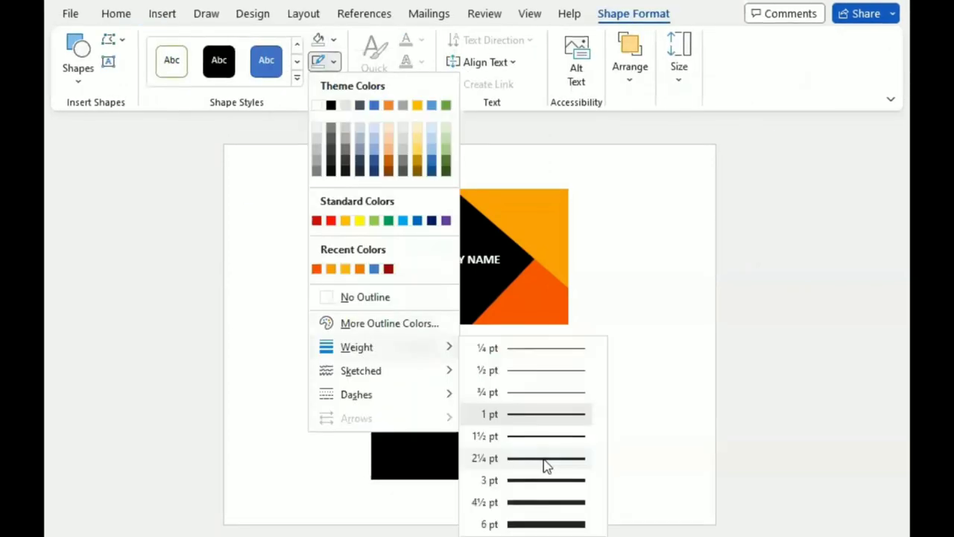
pyautogui.click(544, 459)
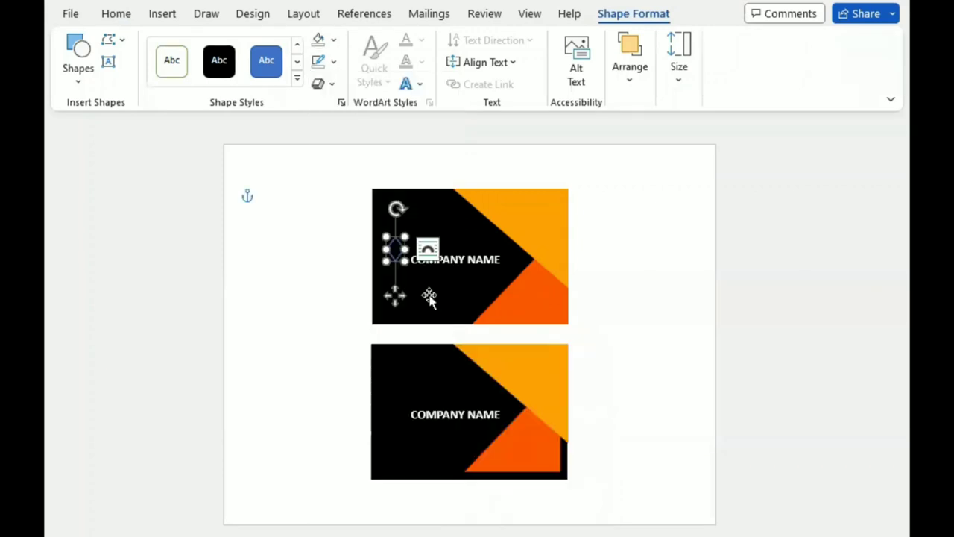
pyautogui.click(334, 63)
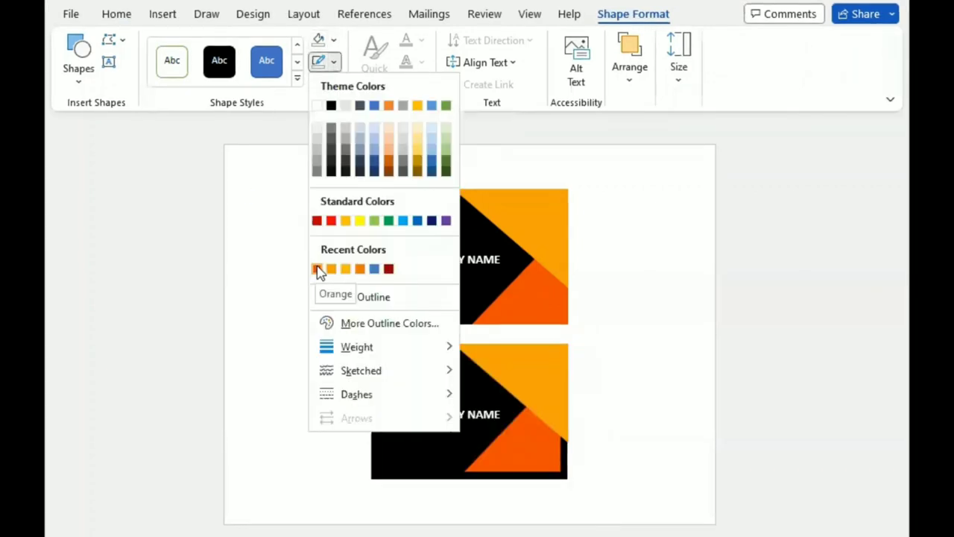
pyautogui.click(318, 269)
pyautogui.moveTo(403, 263); pyautogui.dragTo(403, 258)
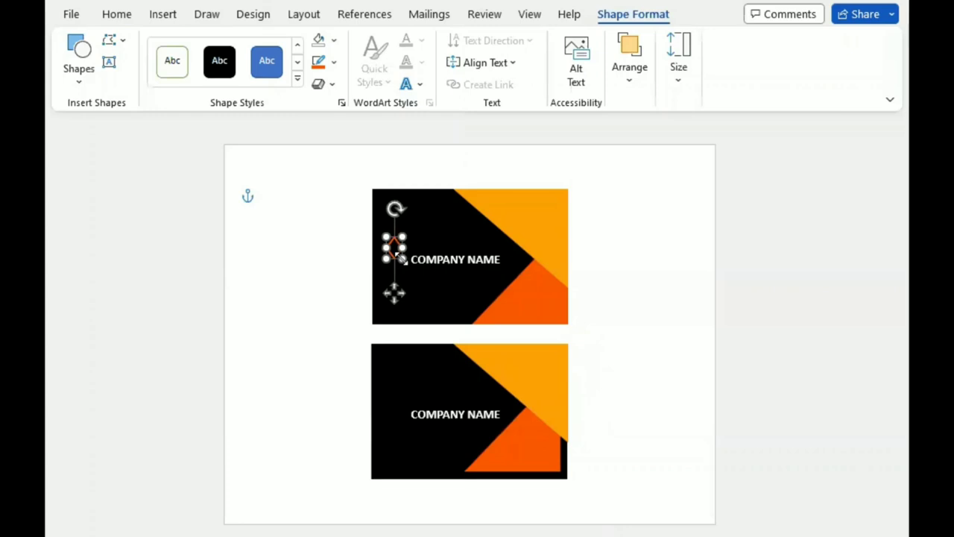
pyautogui.click(337, 64)
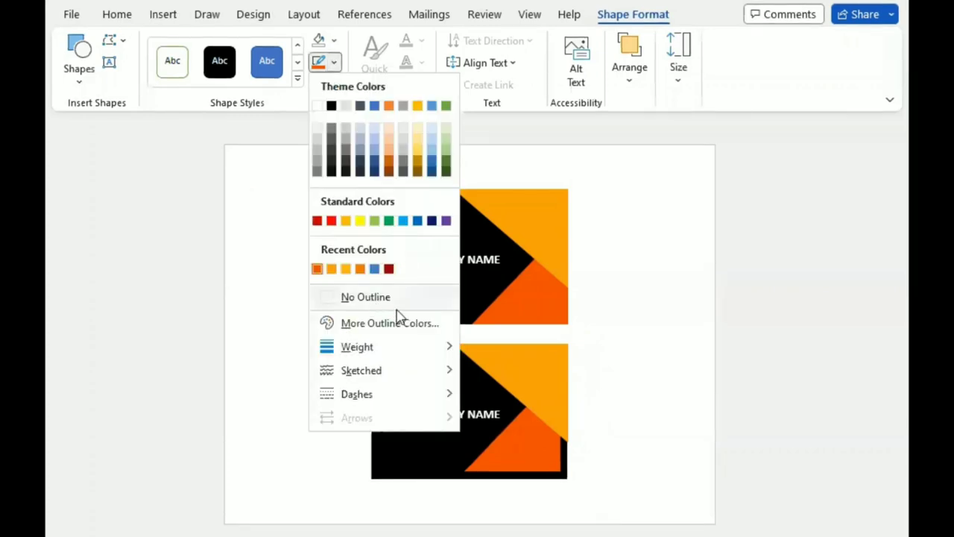
pyautogui.moveTo(447, 347)
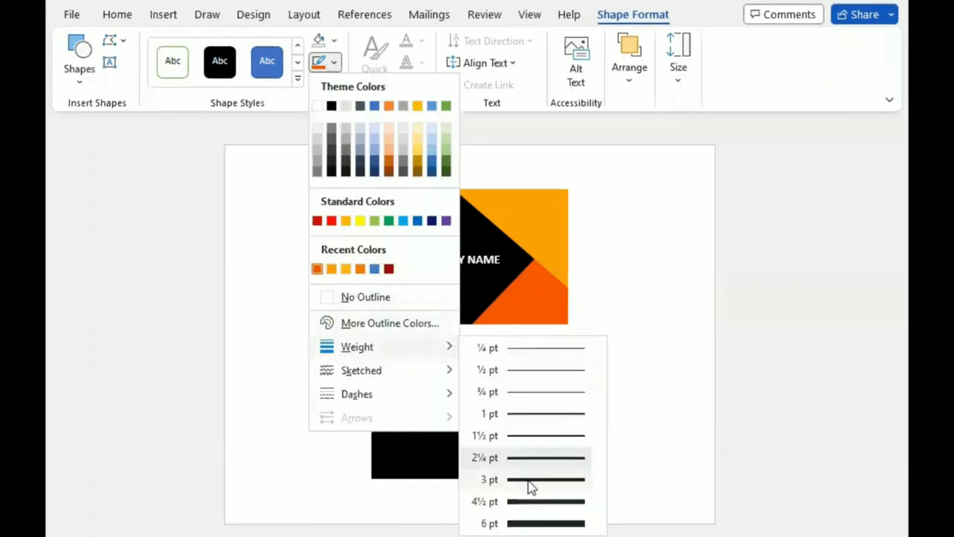
pyautogui.click(528, 481)
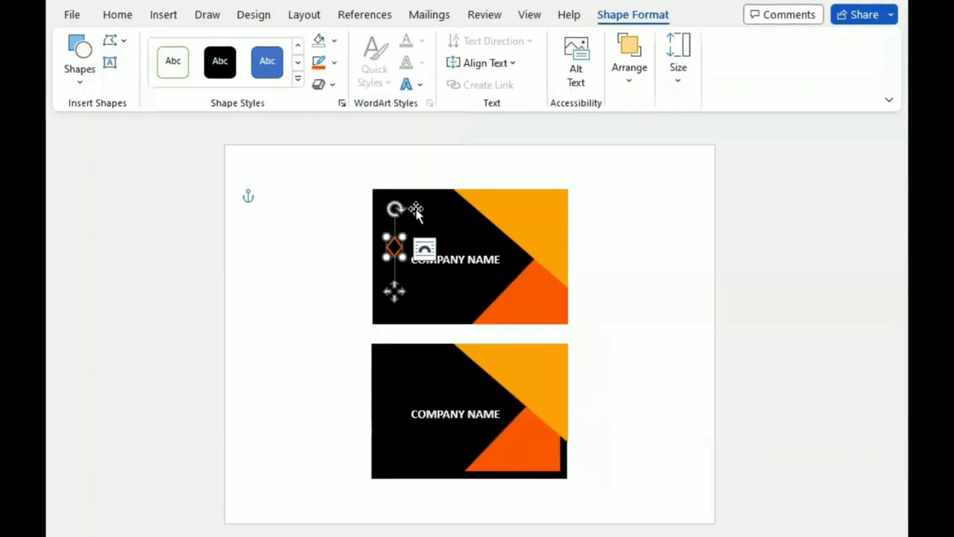
# Nudge the diamond into place beside COMPANY NAME.
pyautogui.moveTo(395, 247); pyautogui.dragTo(401, 253)
pyautogui.press('Left')
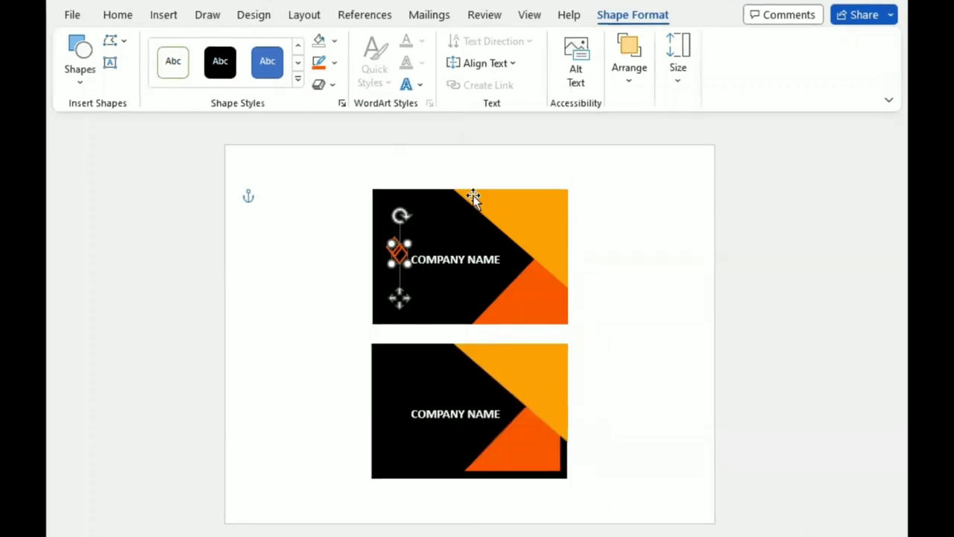
pyautogui.press('Up')
pyautogui.press('Up')
pyautogui.press('Up')
pyautogui.press('Up')
pyautogui.press('Left')
pyautogui.press('Up')
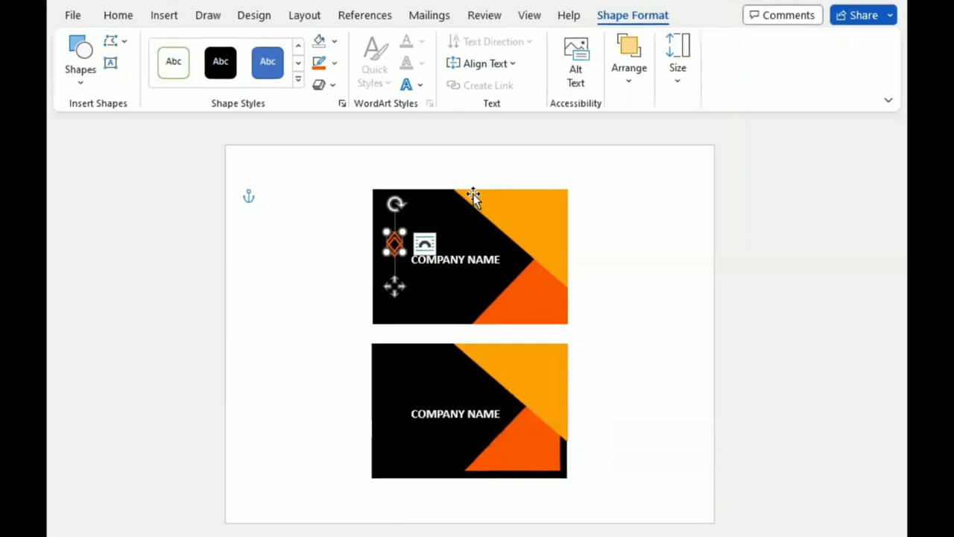
# Select the top card's diamond and undo an accidental downward shift.
pyautogui.click(394, 258)
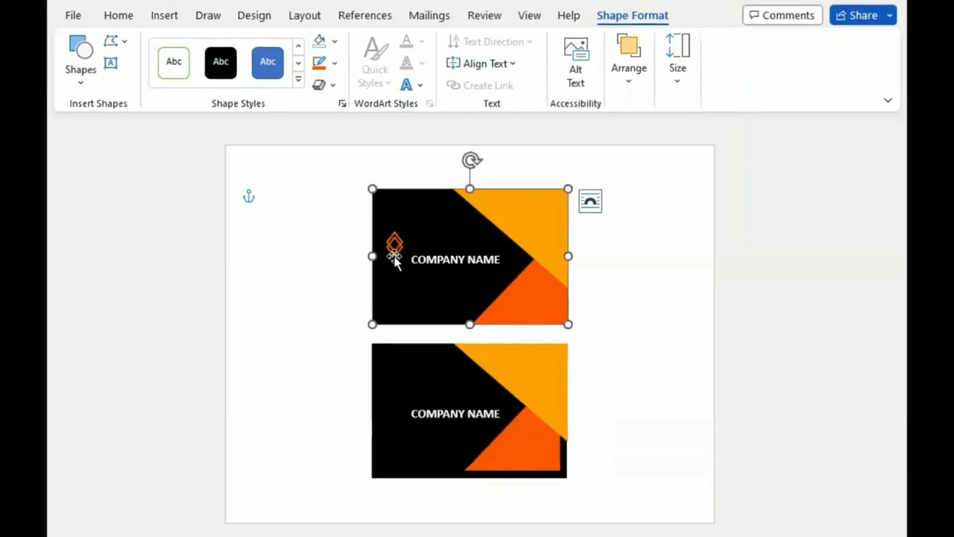
pyautogui.click(395, 251)
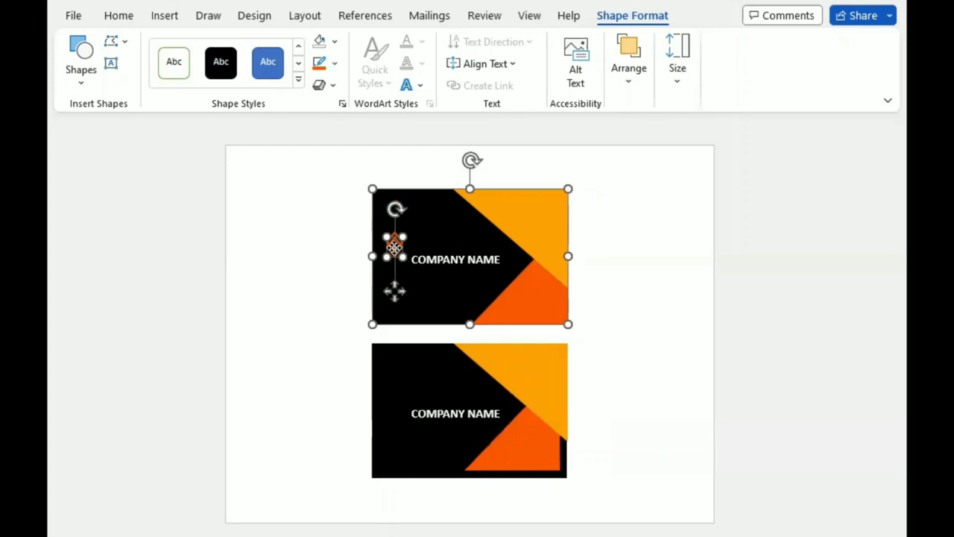
pyautogui.keyDown('shift'); pyautogui.click(395, 250); pyautogui.keyUp('shift')
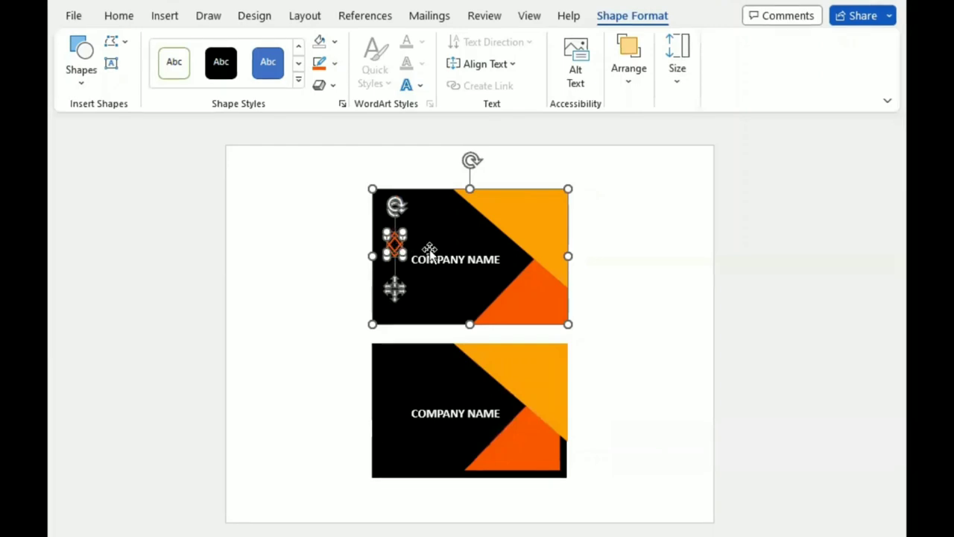
pyautogui.press('Down')
pyautogui.press('Down')
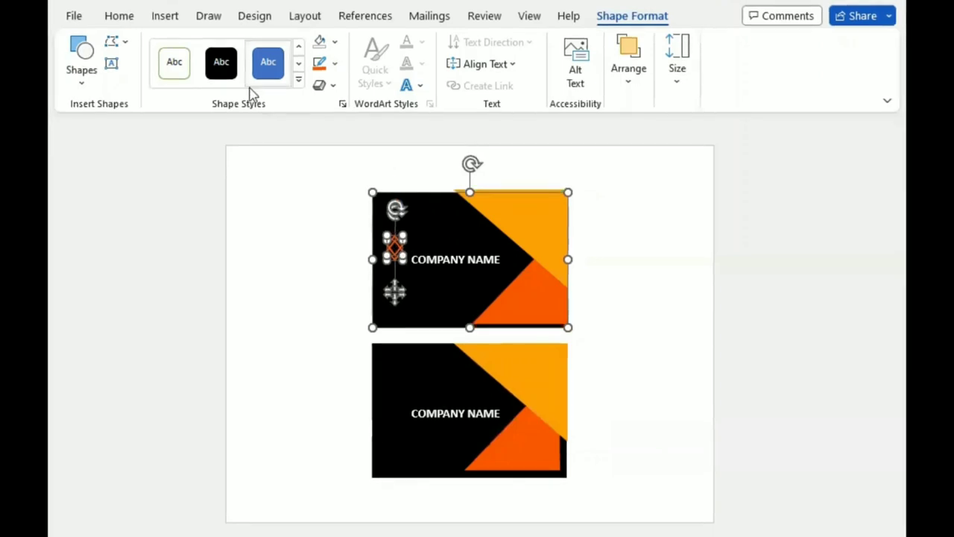
pyautogui.click(117, 17)
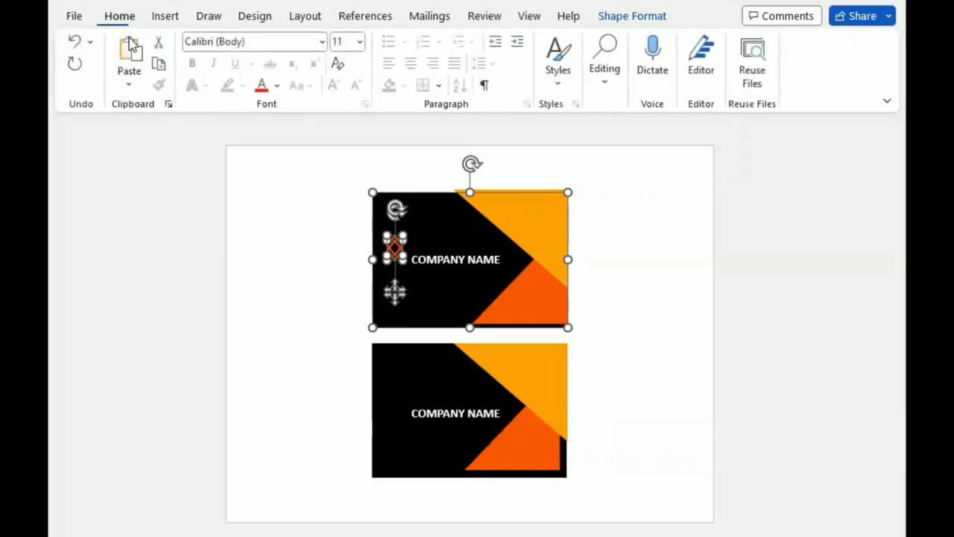
pyautogui.click(74, 45)
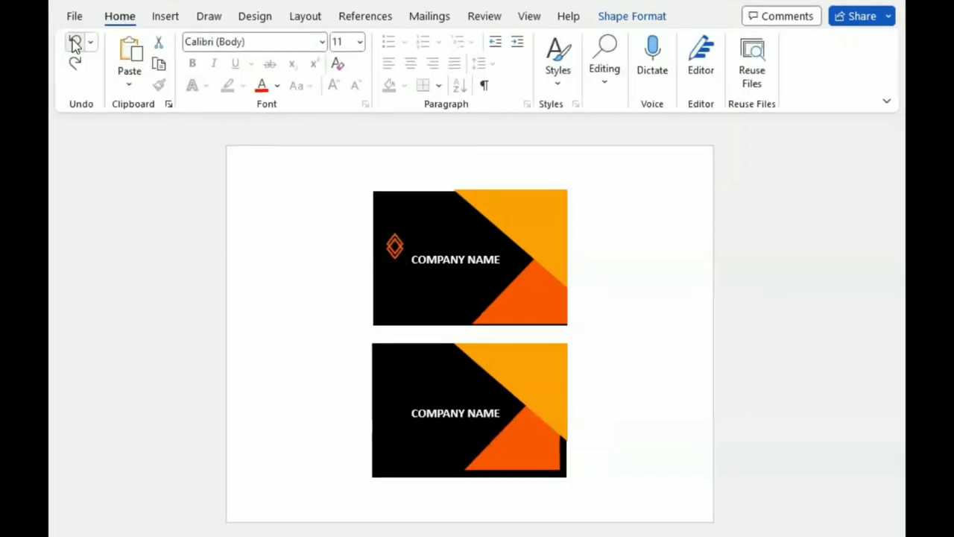
pyautogui.click(74, 45)
pyautogui.click(421, 293)
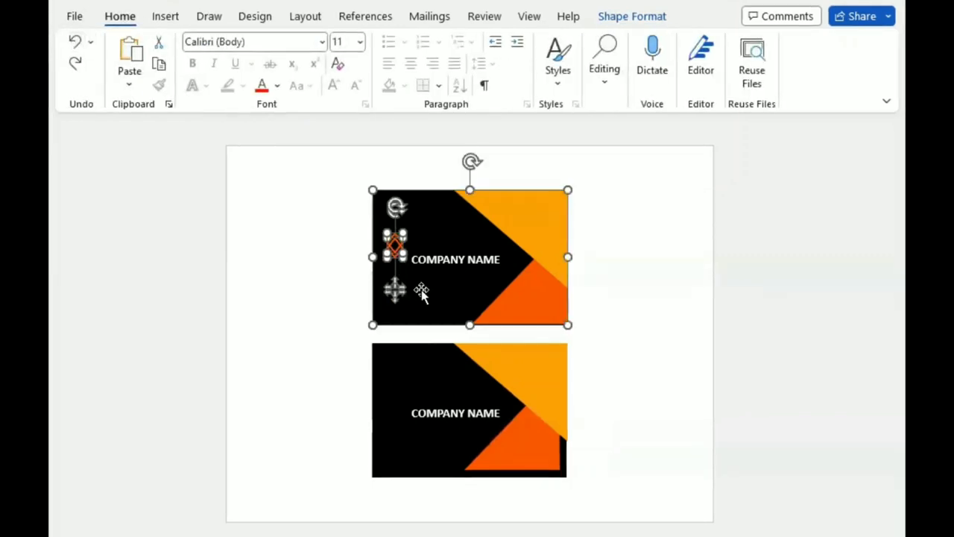
pyautogui.click(444, 230)
# Move the diamond level with COMPANY NAME, then select the bottom card's name text.
pyautogui.press('Down')
pyautogui.press('Down')
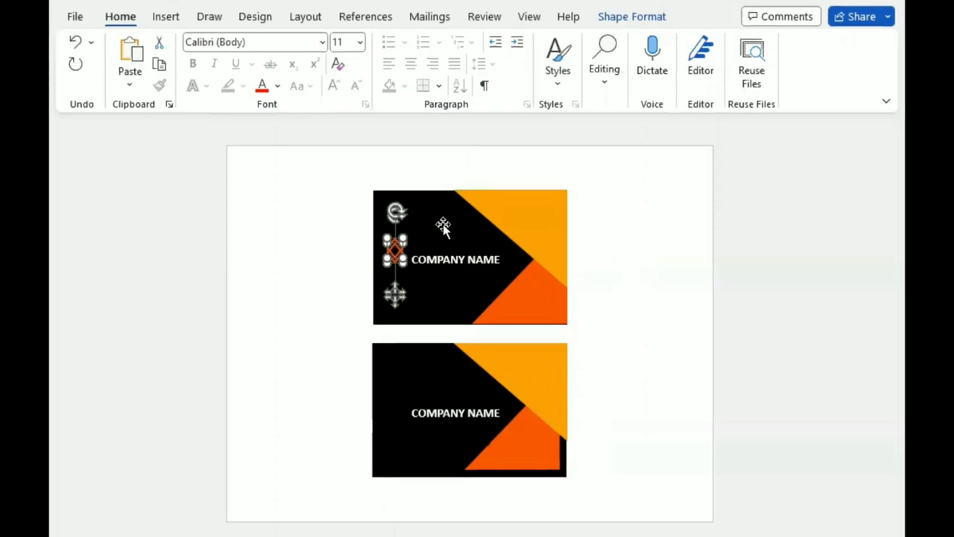
pyautogui.press('Down')
pyautogui.press('Down')
pyautogui.press('Right')
pyautogui.press('Right')
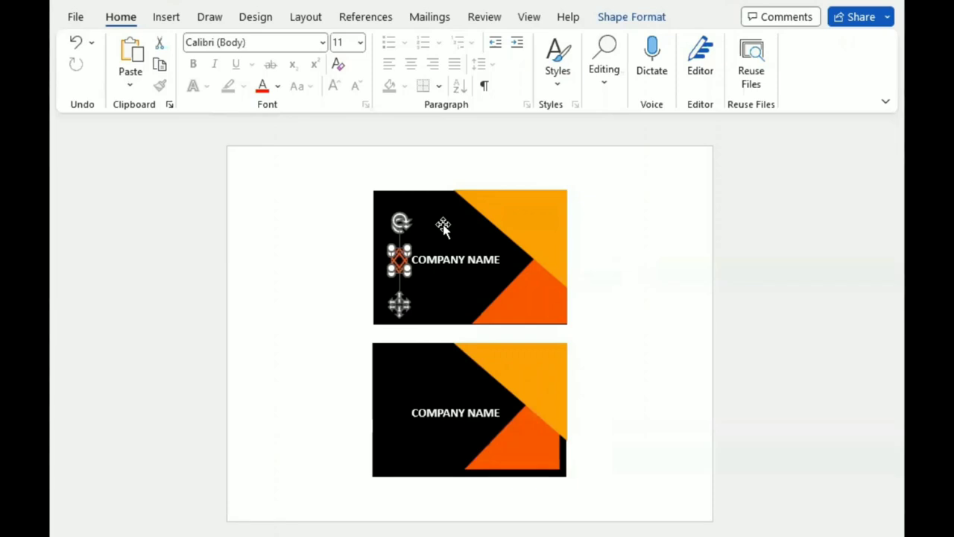
pyautogui.hotkey('ctrl', 'z')
pyautogui.hotkey('ctrl', 'z')
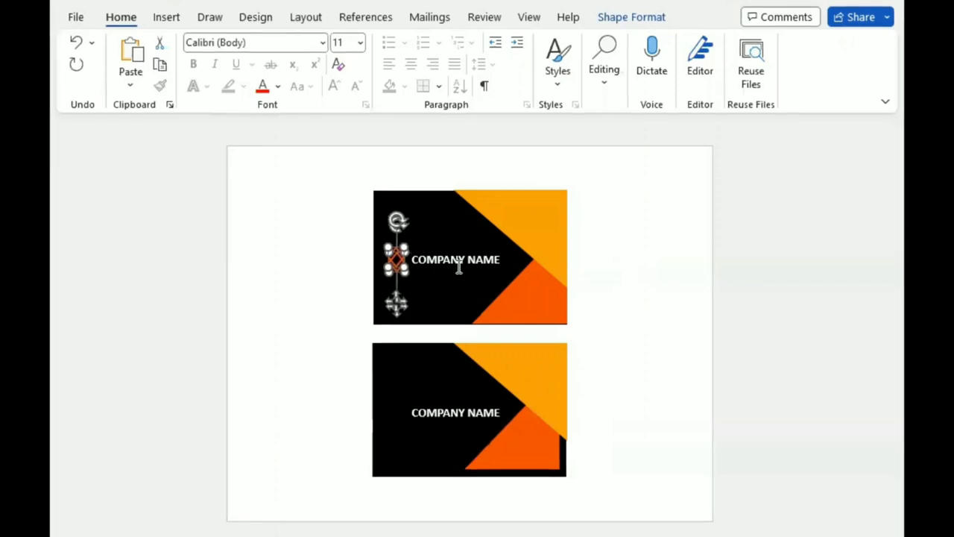
pyautogui.click(463, 271)
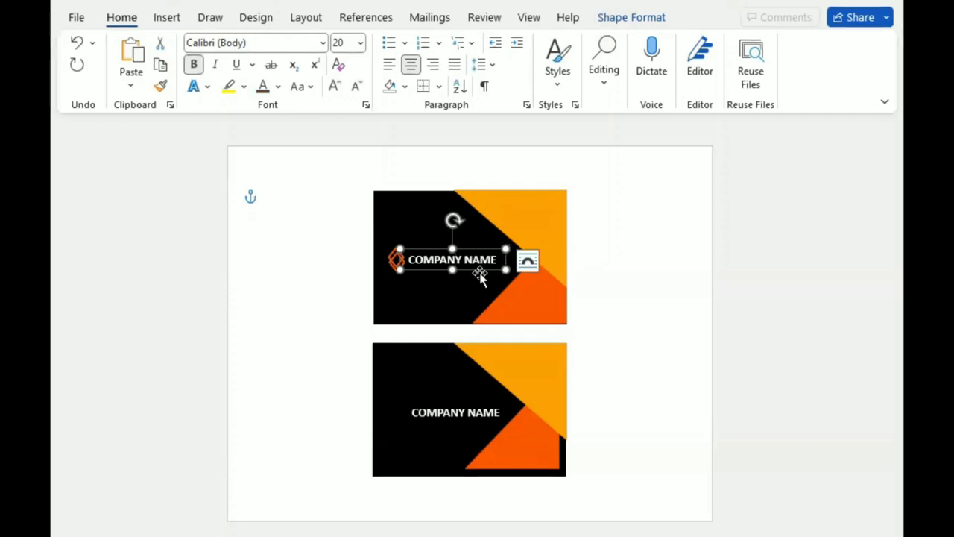
pyautogui.click(442, 407)
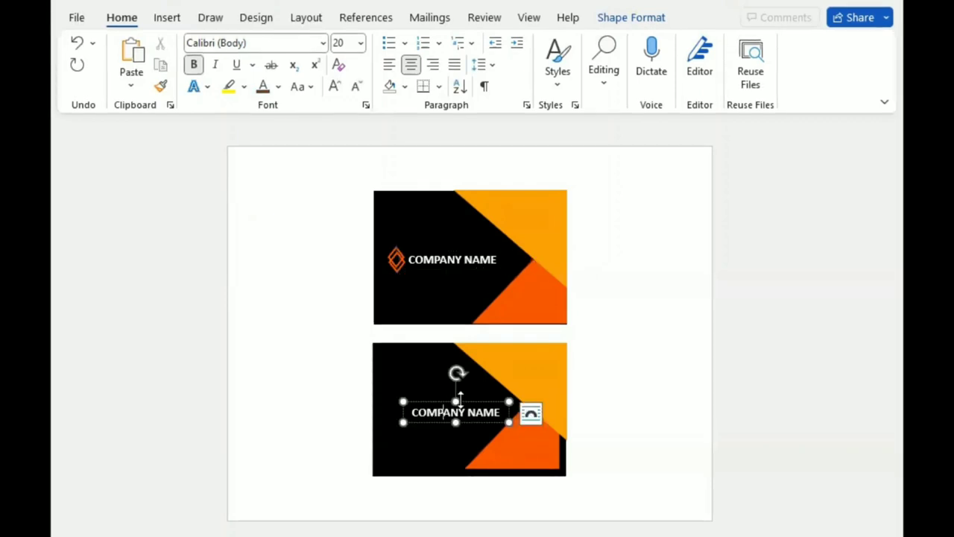
# Delete the company name text from the bottom card.
pyautogui.press('Delete')
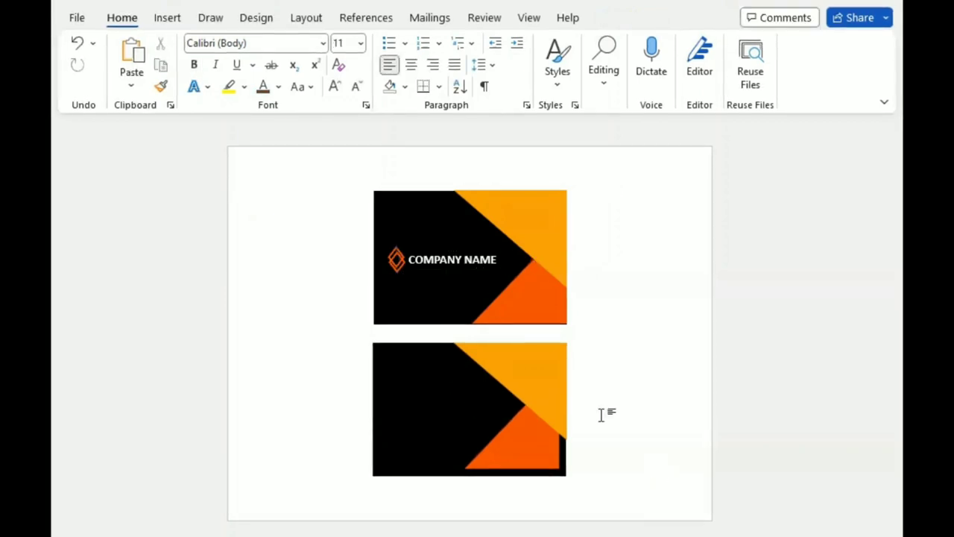
pyautogui.click(453, 310)
pyautogui.click(666, 378)
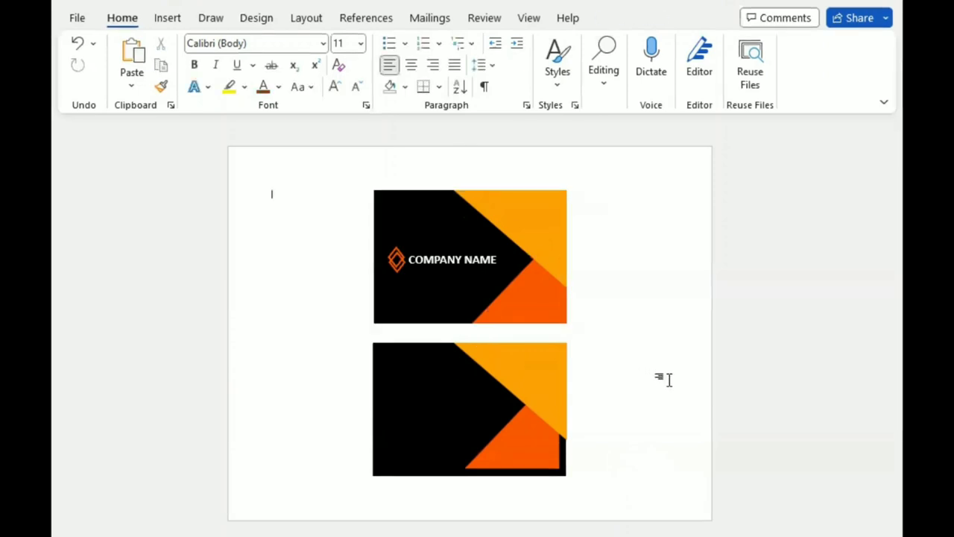
# Nudge the bottom card's dark orange triangle flush into its bottom-right corner.
pyautogui.click(541, 453)
pyautogui.press('Right')
pyautogui.press('Right')
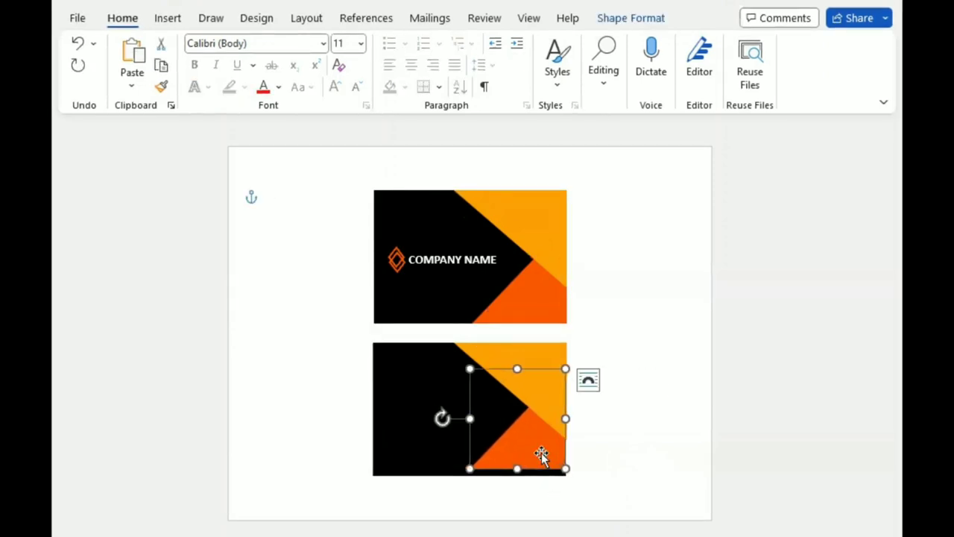
pyautogui.press('Down')
pyautogui.press('Down')
pyautogui.press('Down')
pyautogui.press('Down')
pyautogui.press('Down')
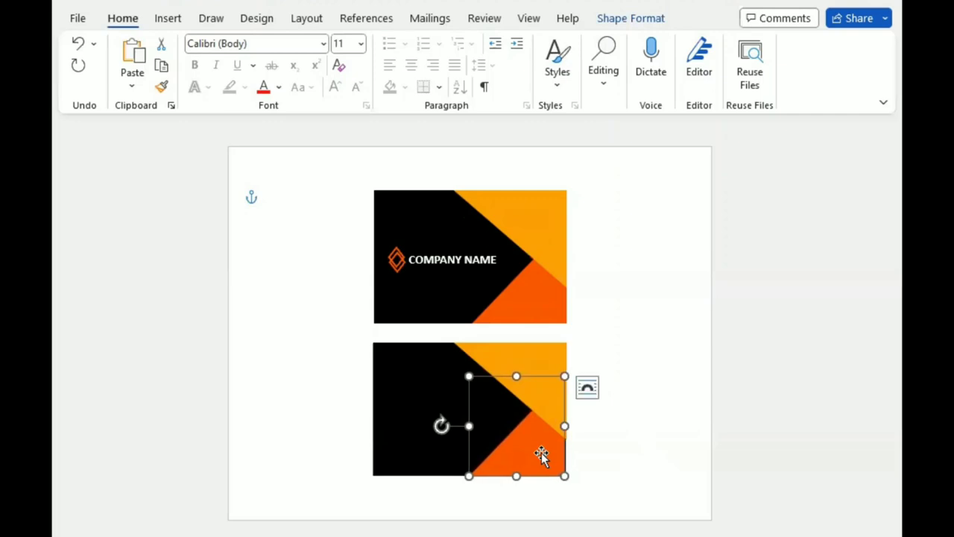
pyautogui.press('Right')
pyautogui.click(661, 435)
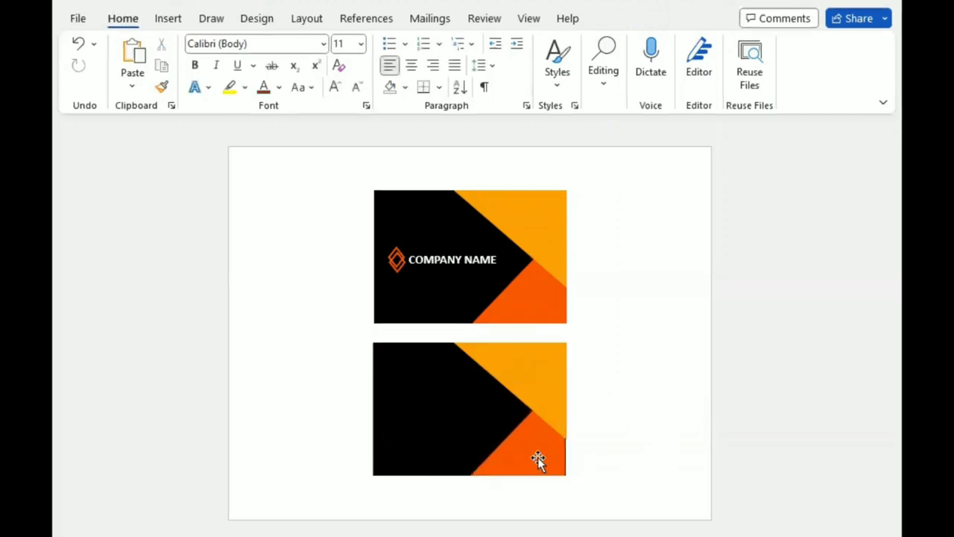
pyautogui.click(538, 459)
pyautogui.click(606, 466)
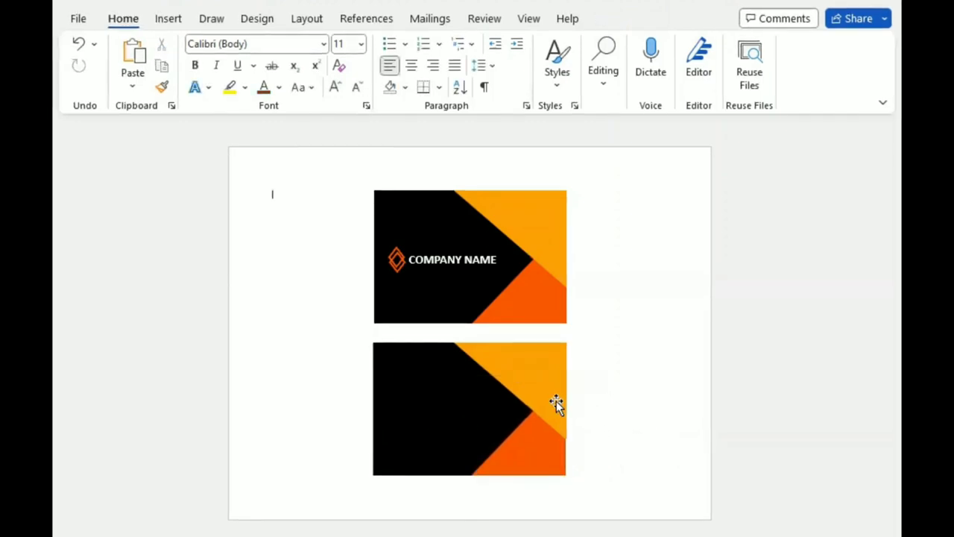
# Insert the person icon picture from the computer and shrink it to 1 inch.
pyautogui.click(556, 401)
pyautogui.click(612, 406)
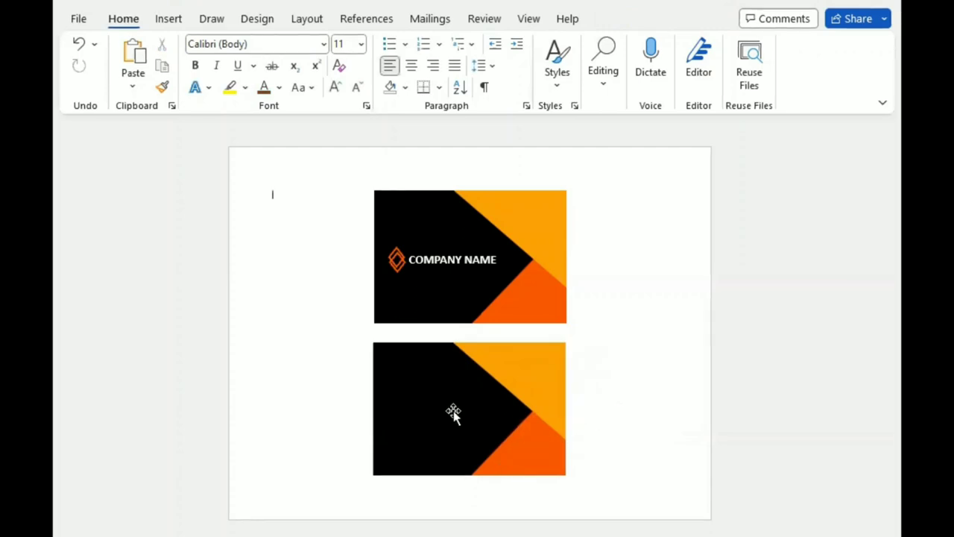
pyautogui.click(168, 24)
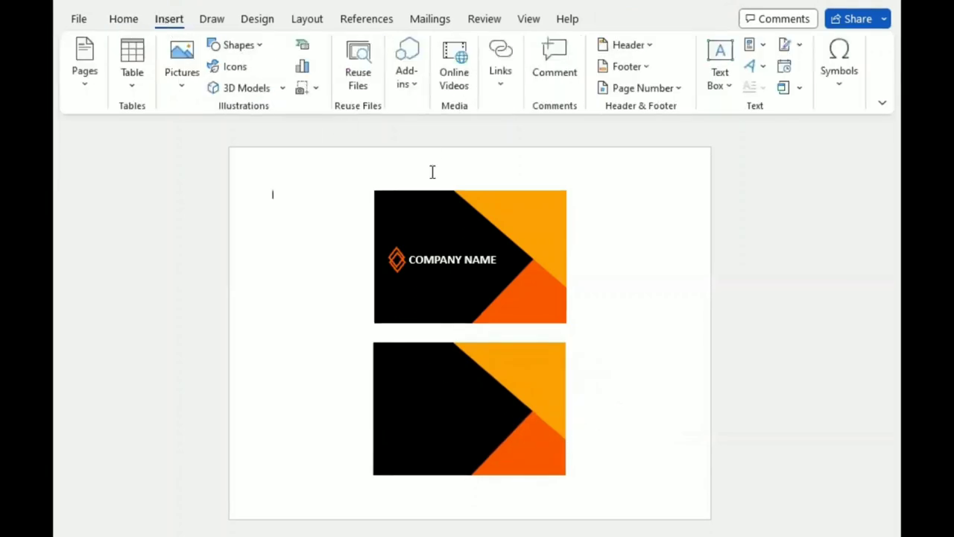
pyautogui.click(183, 83)
pyautogui.click(243, 139)
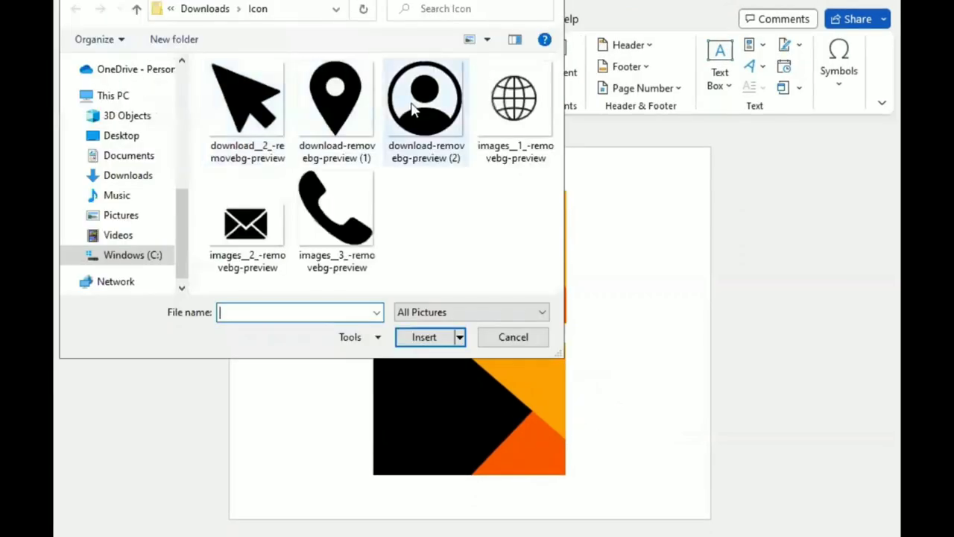
pyautogui.click(420, 106)
pyautogui.click(422, 337)
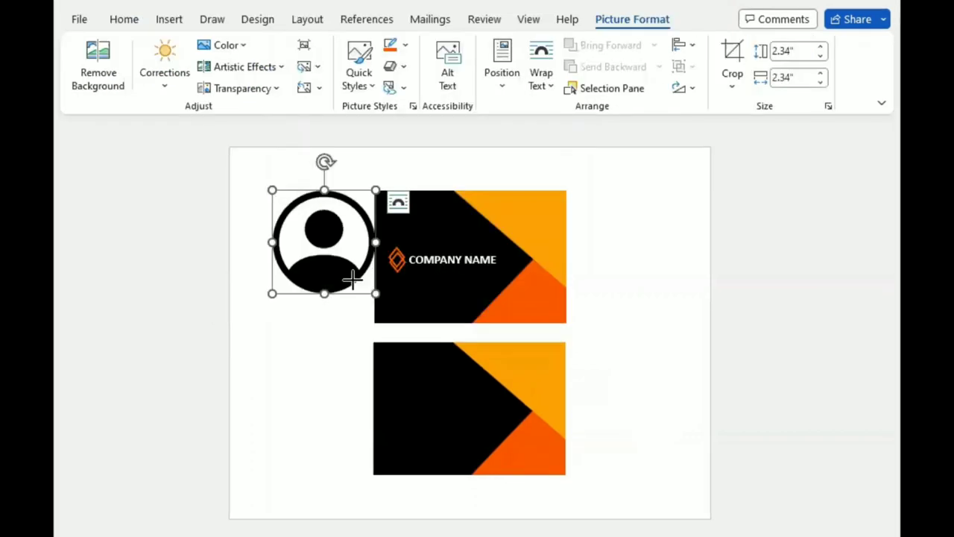
pyautogui.moveTo(375, 293); pyautogui.dragTo(316, 235)
# Set the person icon to In Front of Text and move it onto the lower card.
pyautogui.click(330, 273)
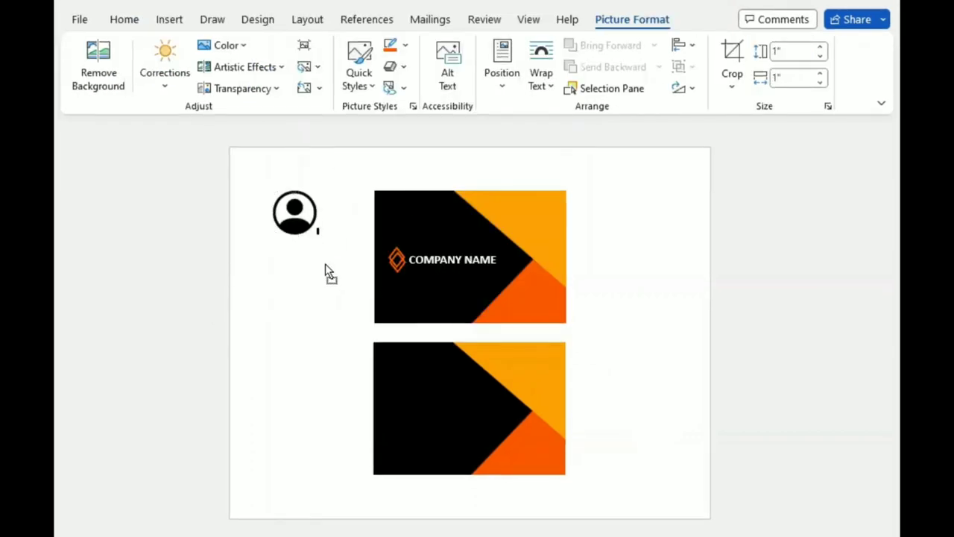
pyautogui.click(295, 213)
pyautogui.click(542, 78)
pyautogui.click(589, 255)
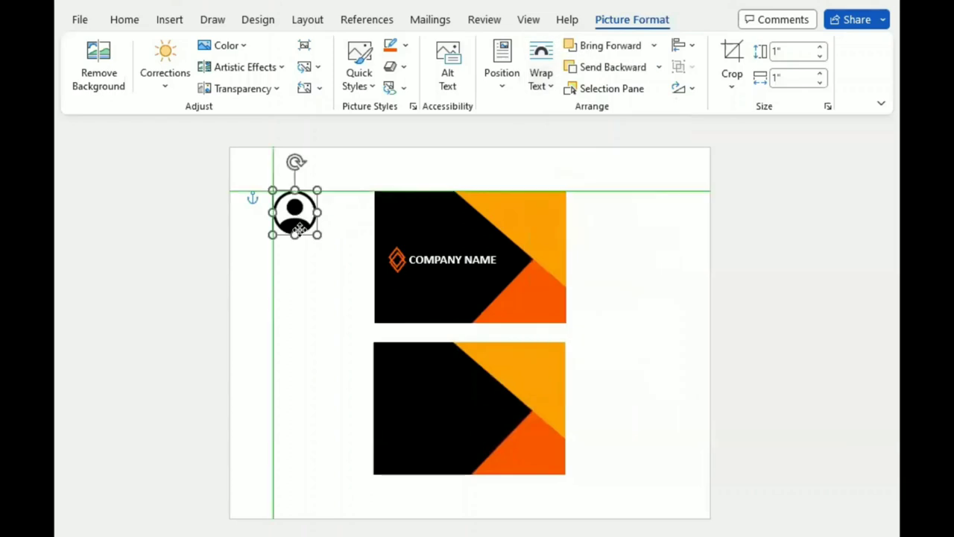
pyautogui.moveTo(311, 229); pyautogui.dragTo(406, 383)
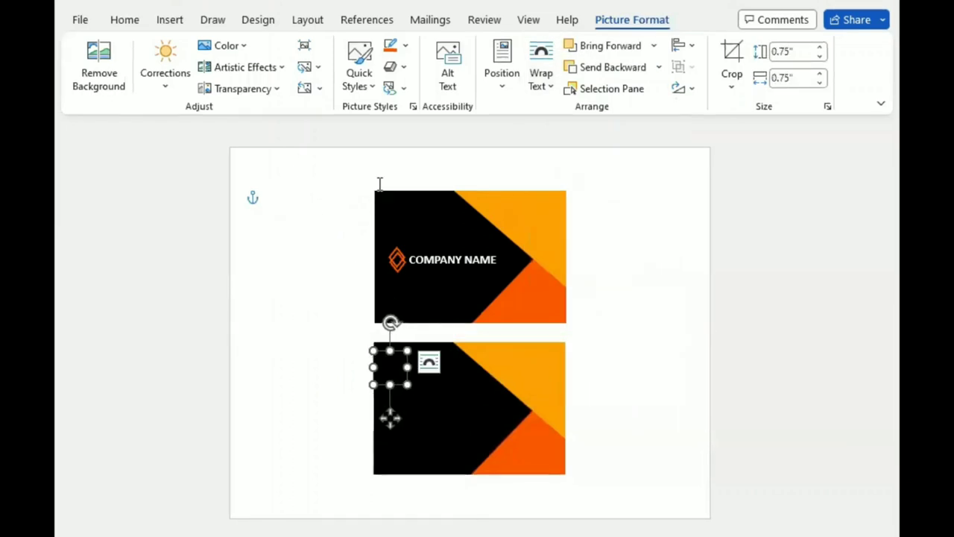
# Recolor the icon orange, shrink it to about 0.47 inches square, and fine-tune its position.
pyautogui.click(242, 47)
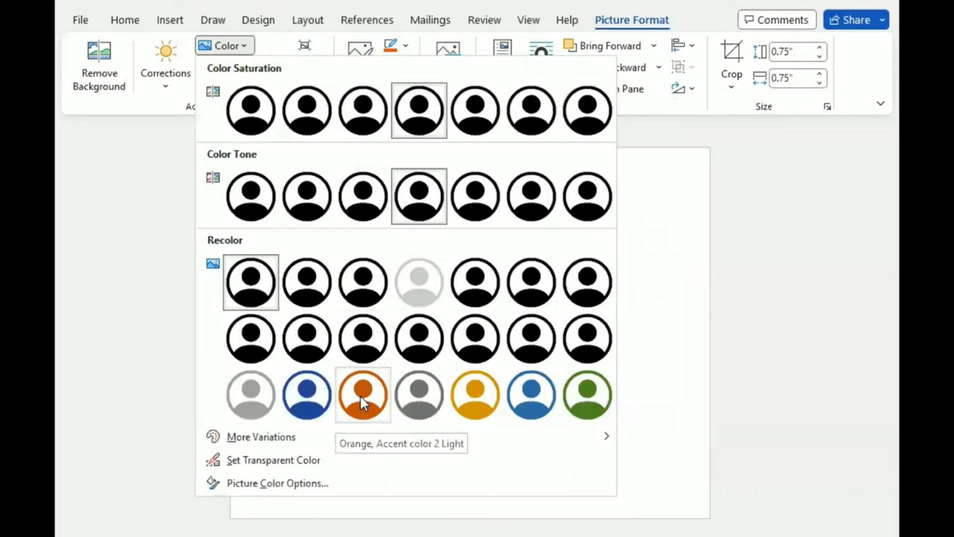
pyautogui.click(362, 383)
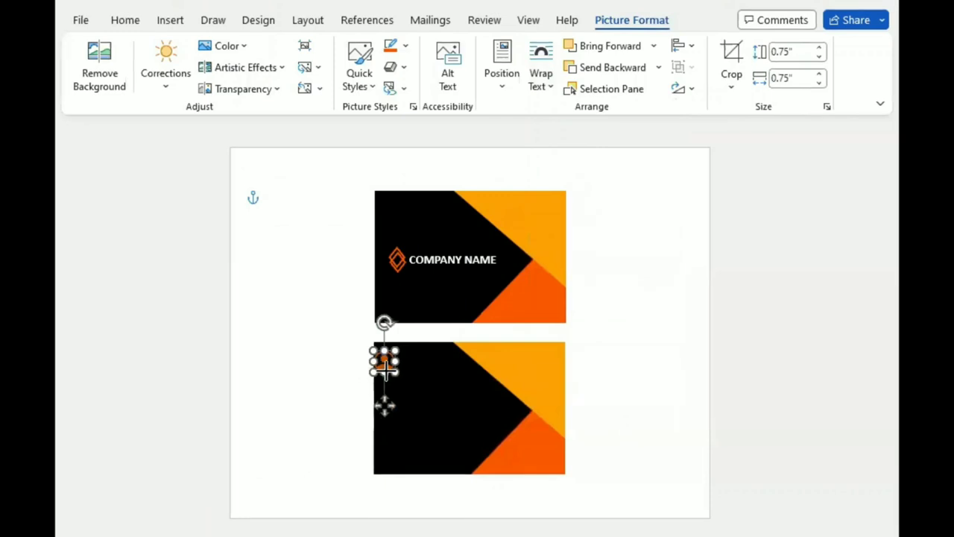
pyautogui.moveTo(406, 383); pyautogui.dragTo(389, 370)
pyautogui.moveTo(390, 414); pyautogui.dragTo(391, 415)
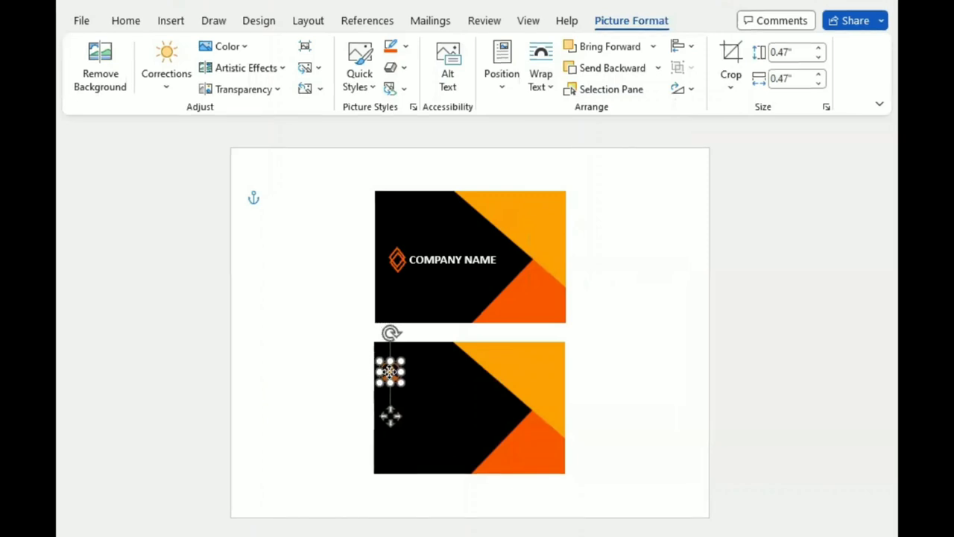
pyautogui.moveTo(388, 370); pyautogui.dragTo(390, 371)
# Copy the COMPANY NAME box onto the lower card and replace its text with the cardholder's name.
pyautogui.click(441, 270)
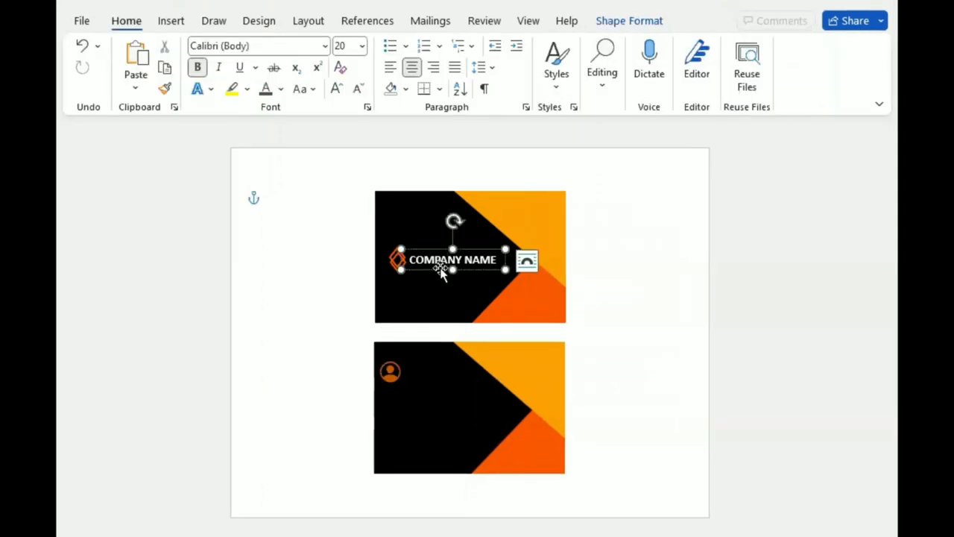
pyautogui.moveTo(440, 276); pyautogui.dragTo(425, 384)
pyautogui.rightClick(427, 373)
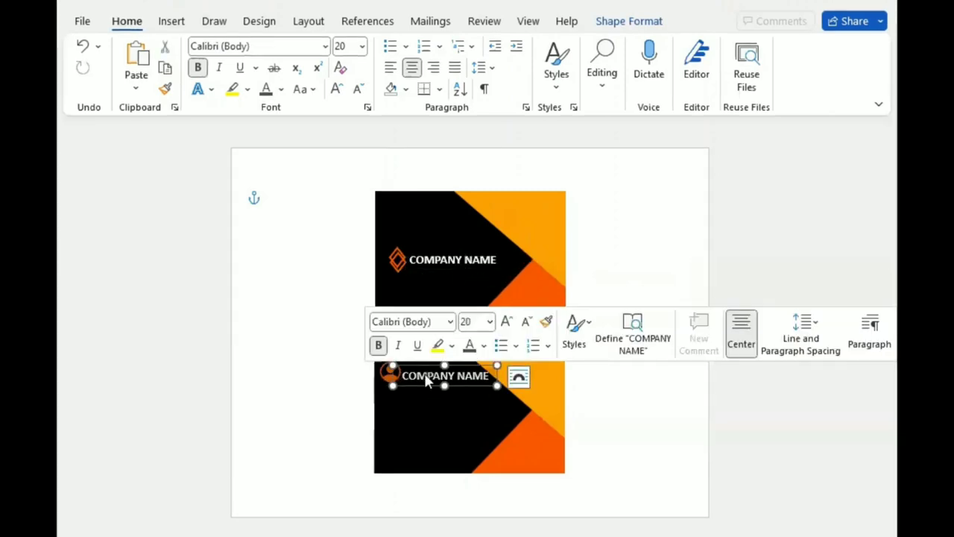
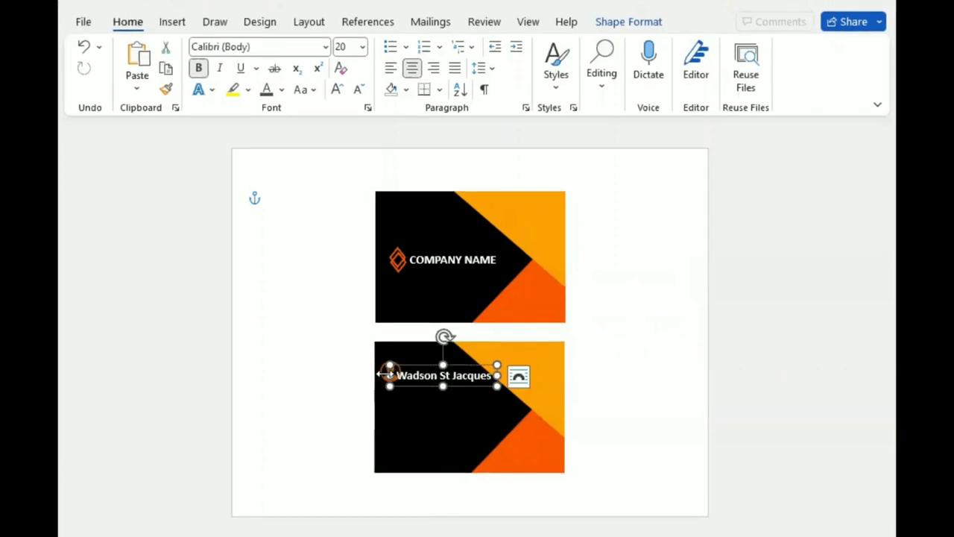
pyautogui.click(384, 373)
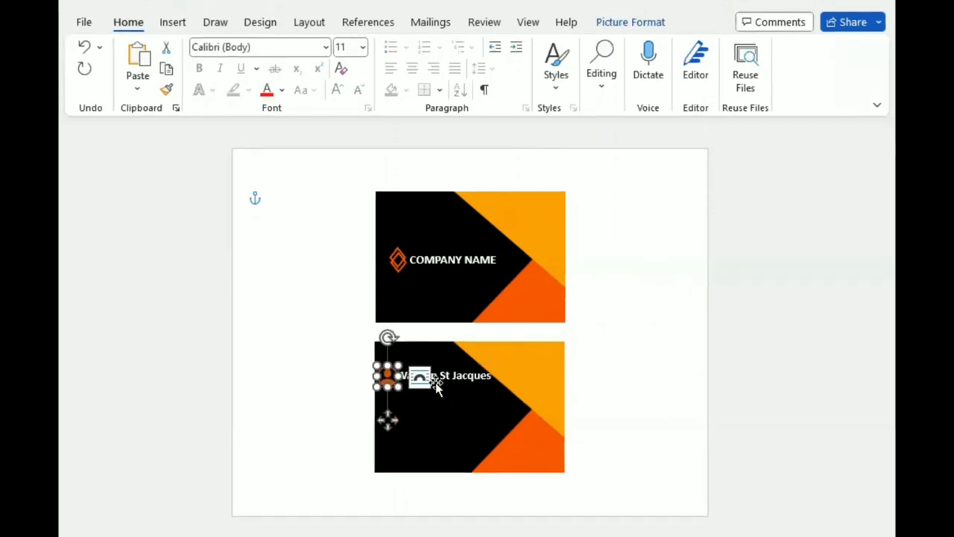
# Shrink the name's font, change it to UPPERCASE, and tighten the box height.
pyautogui.click(455, 381)
pyautogui.tripleClick(456, 380)
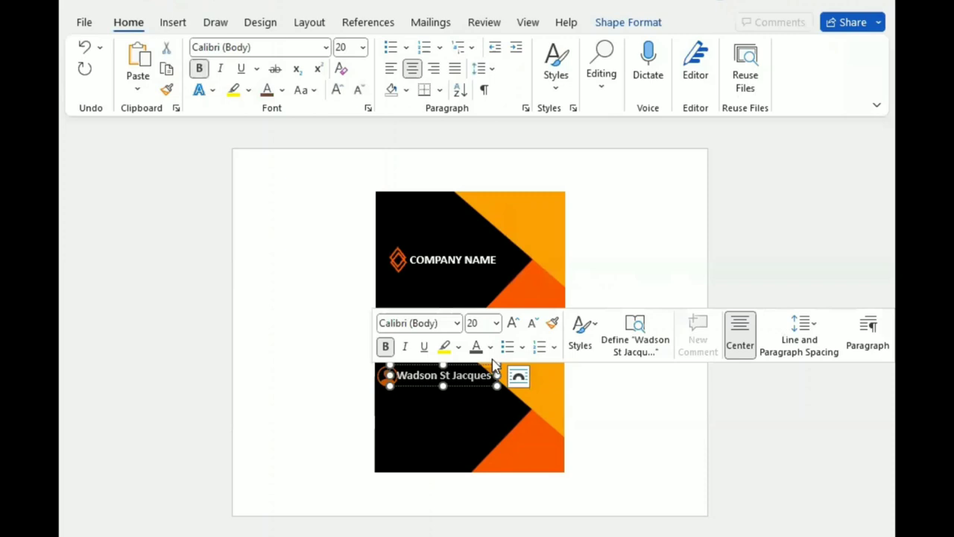
pyautogui.click(535, 326)
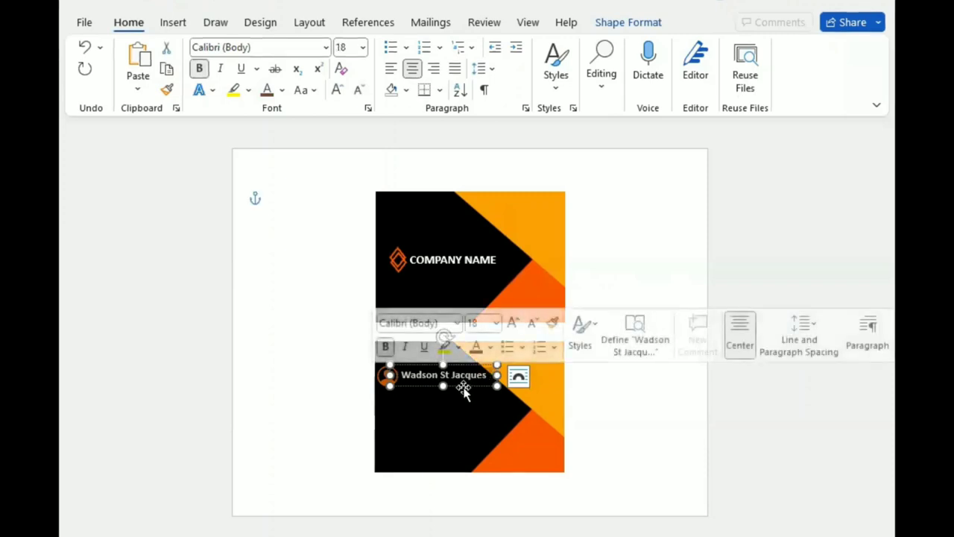
pyautogui.click(313, 92)
pyautogui.click(347, 158)
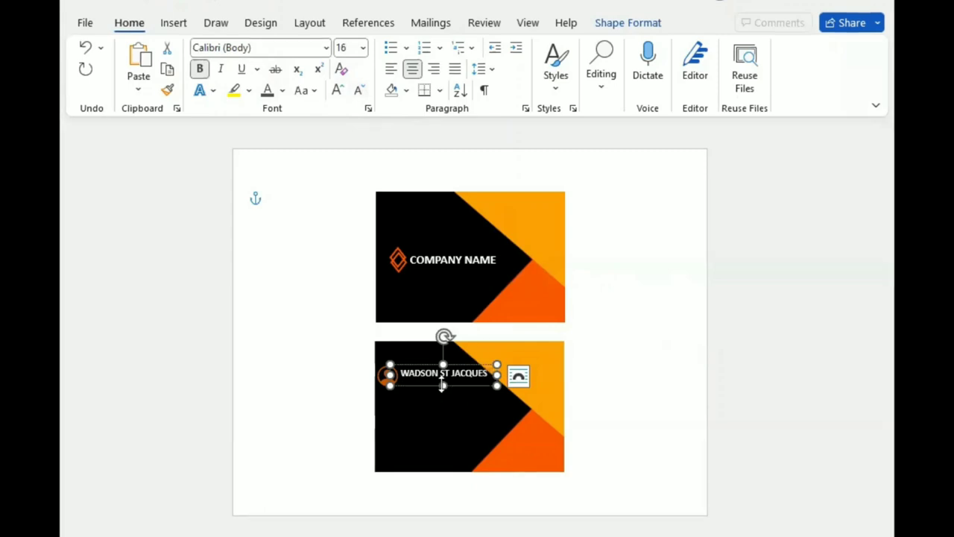
pyautogui.moveTo(442, 384); pyautogui.dragTo(442, 388)
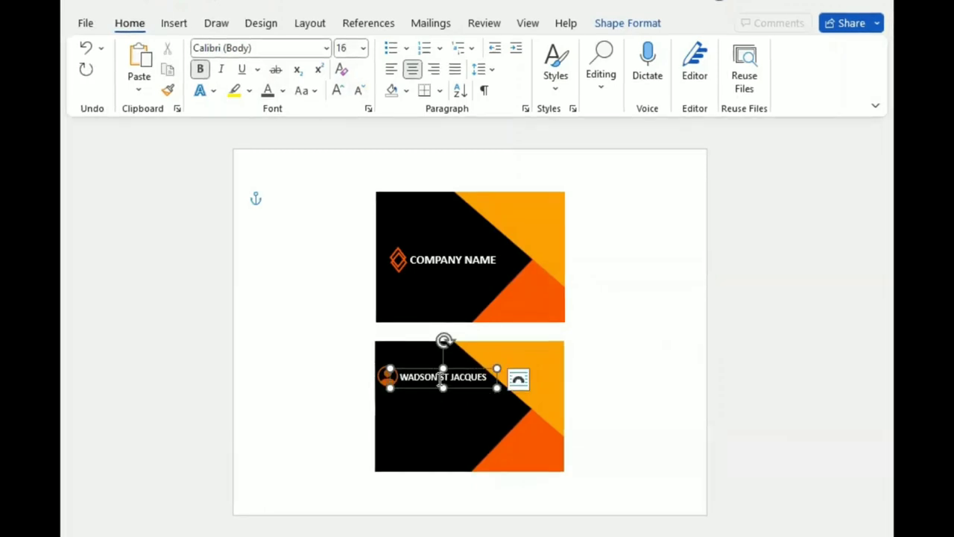
# Color the first name orange.
pyautogui.click(401, 377)
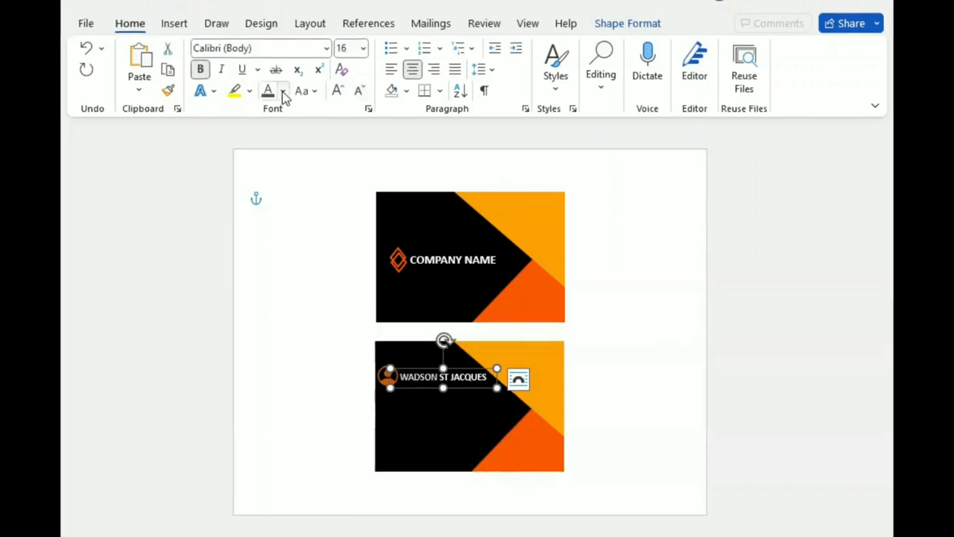
pyautogui.click(283, 91)
pyautogui.click(267, 315)
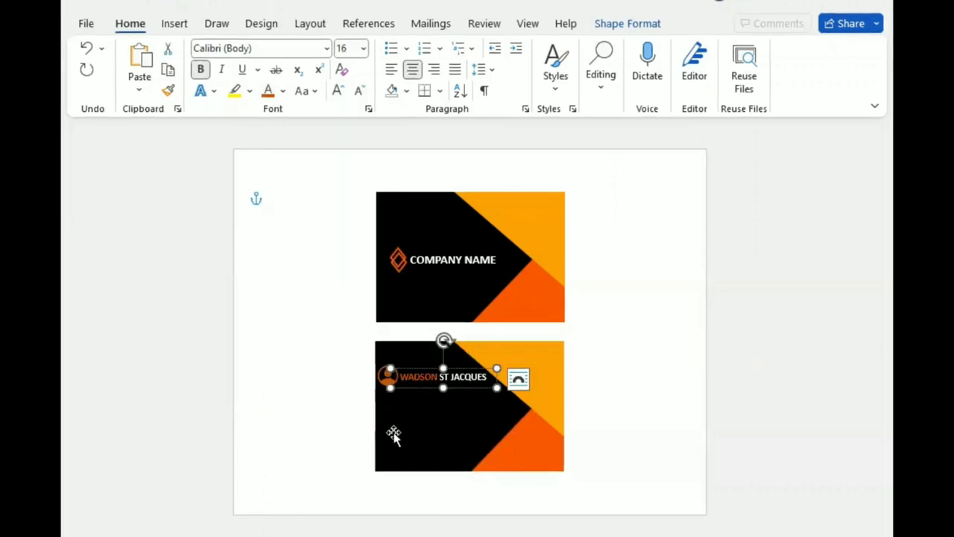
pyautogui.click(435, 390)
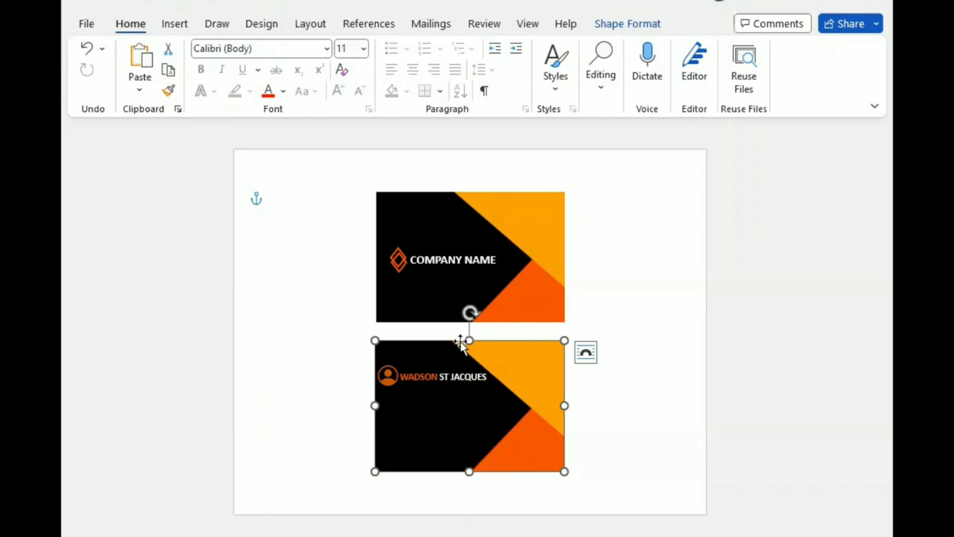
# Duplicate the name box below it and retype it as 'Web Designer' in UPPERCASE.
pyautogui.click(451, 382)
pyautogui.click(441, 386)
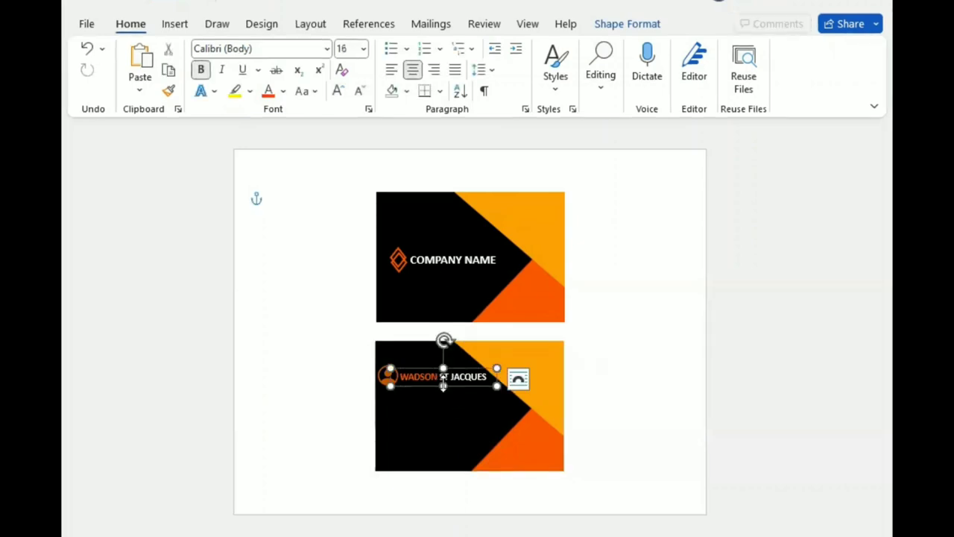
pyautogui.moveTo(458, 389); pyautogui.dragTo(462, 402)
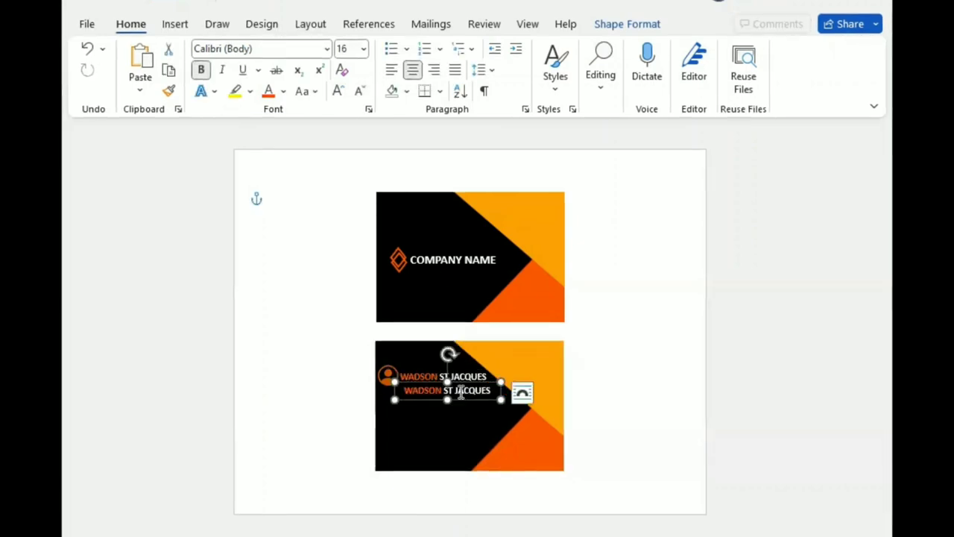
pyautogui.write('Web')
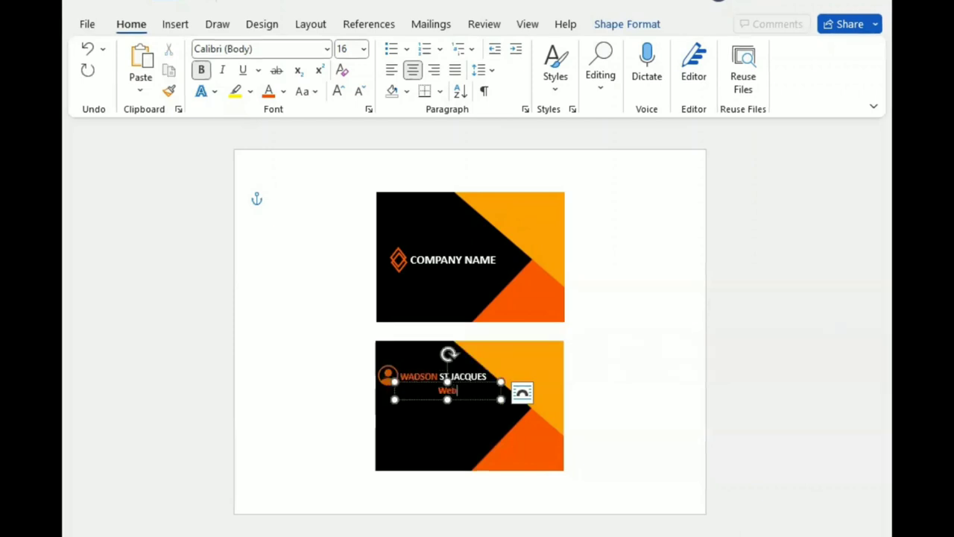
pyautogui.write(' Designer')
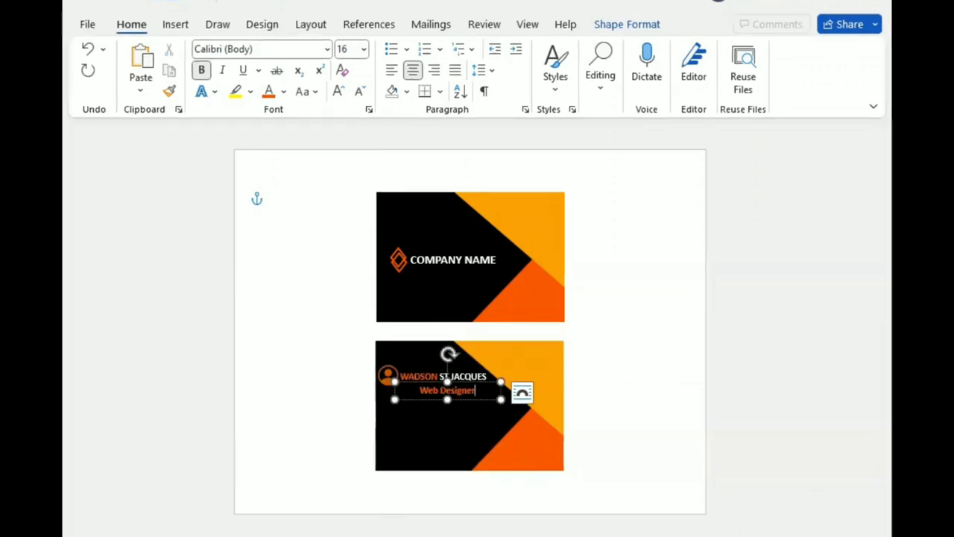
pyautogui.click(462, 399)
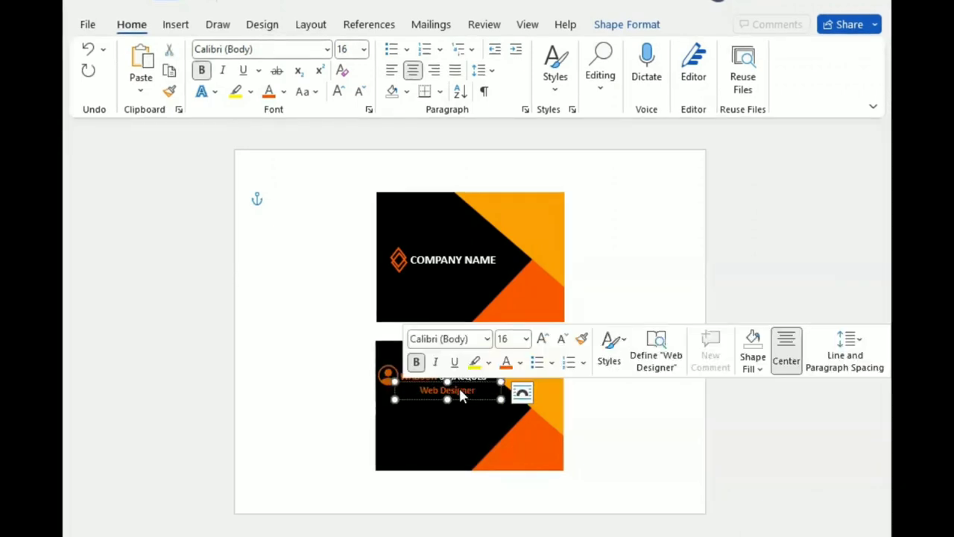
pyautogui.click(306, 92)
pyautogui.click(345, 158)
# Make the job title 14 pt white, narrow its box, and nudge it under the name.
pyautogui.click(362, 91)
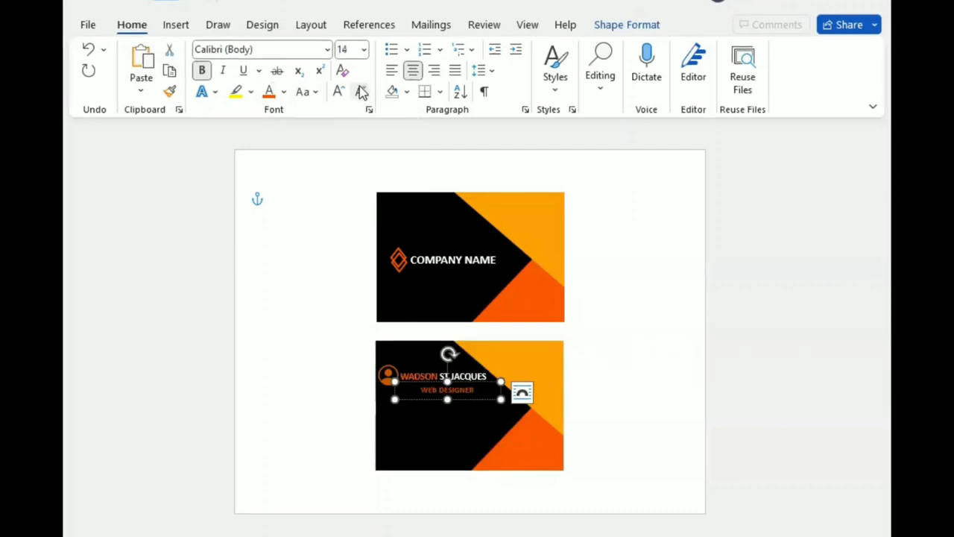
pyautogui.click(285, 91)
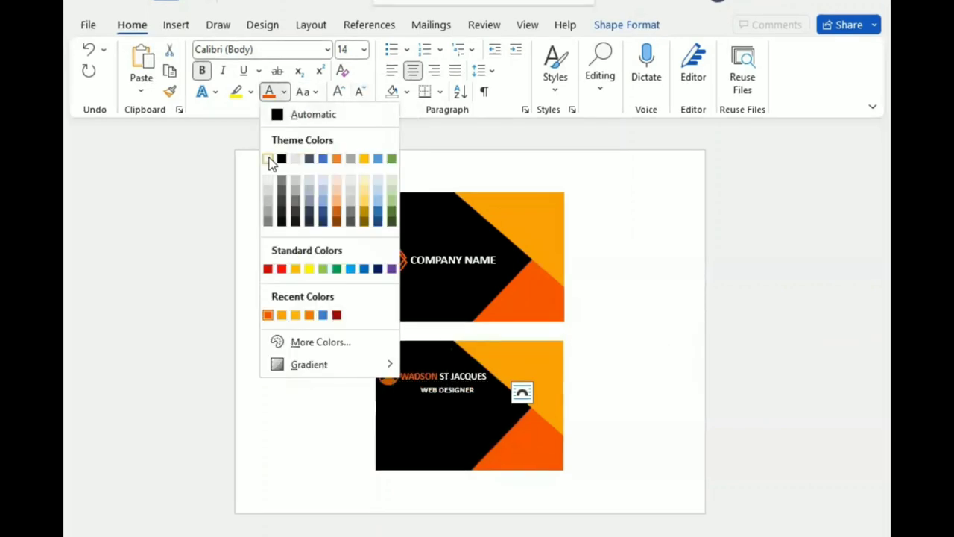
pyautogui.click(267, 158)
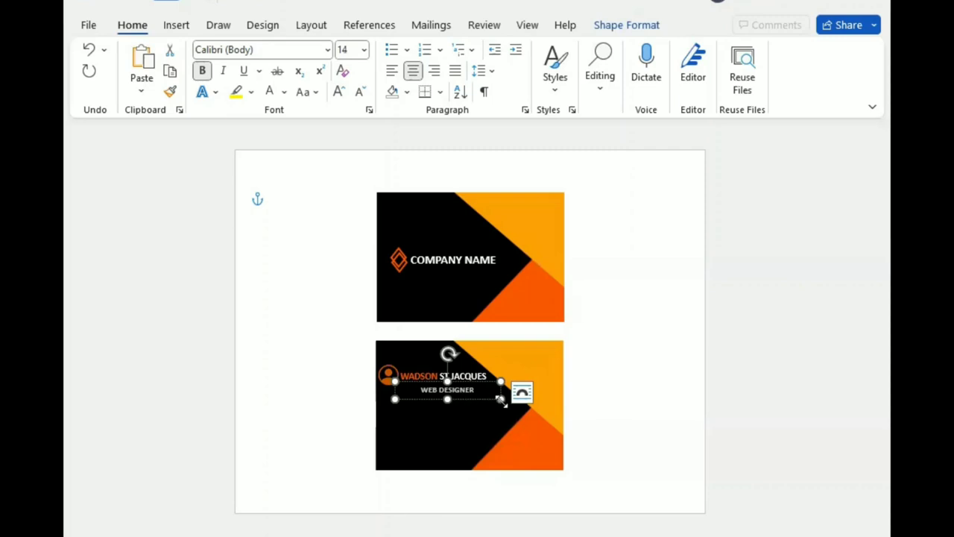
pyautogui.moveTo(501, 399); pyautogui.dragTo(463, 396)
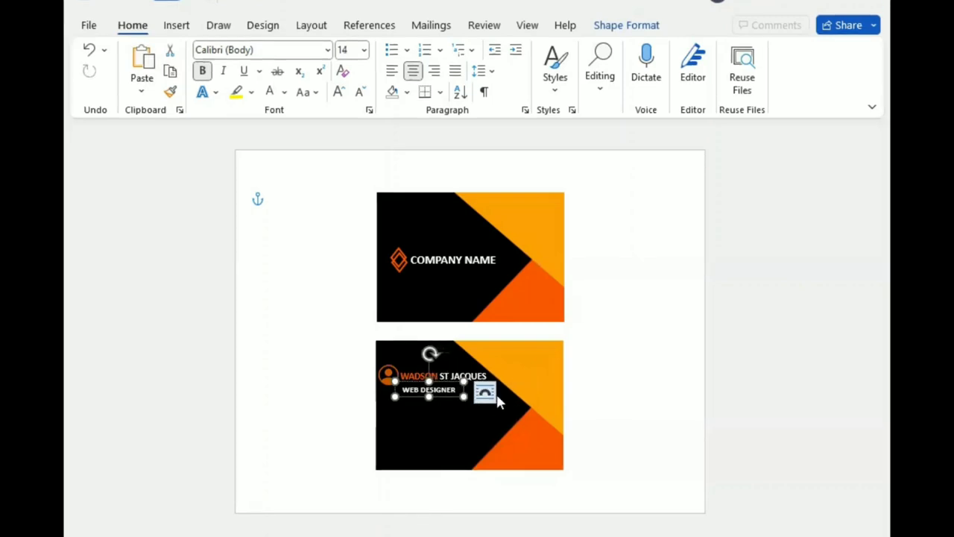
pyautogui.press('Up')
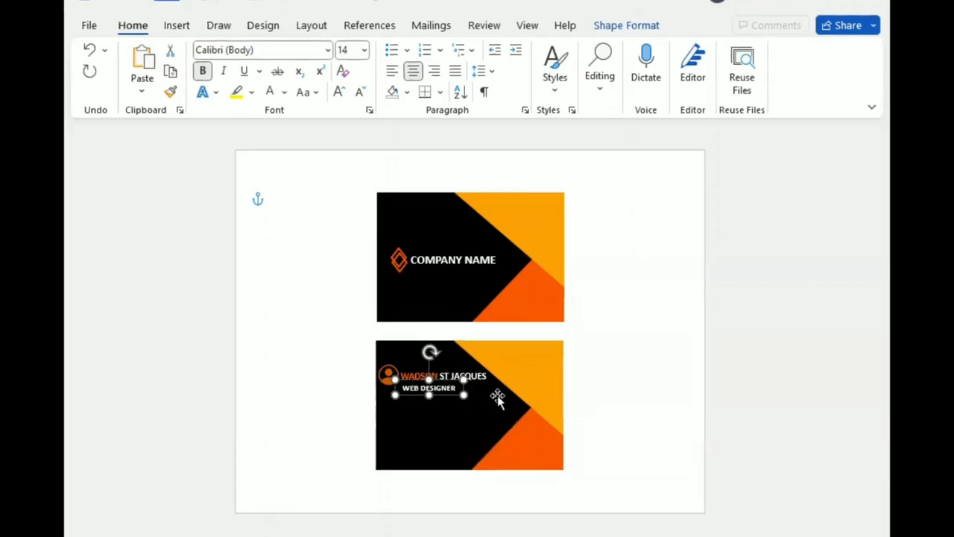
pyautogui.press('Up')
pyautogui.press('Up')
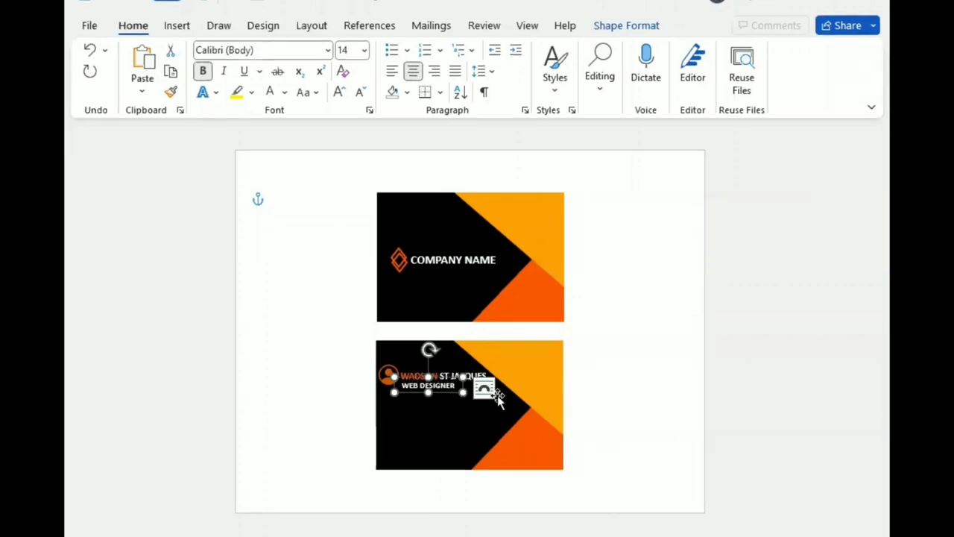
pyautogui.press('Down')
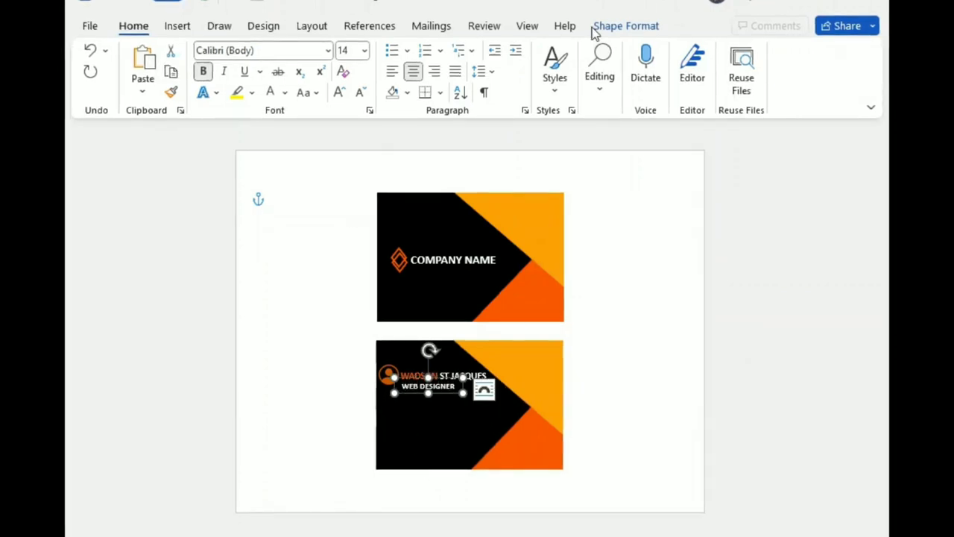
# Insert the phone icon picture from this computer.
pyautogui.click(177, 26)
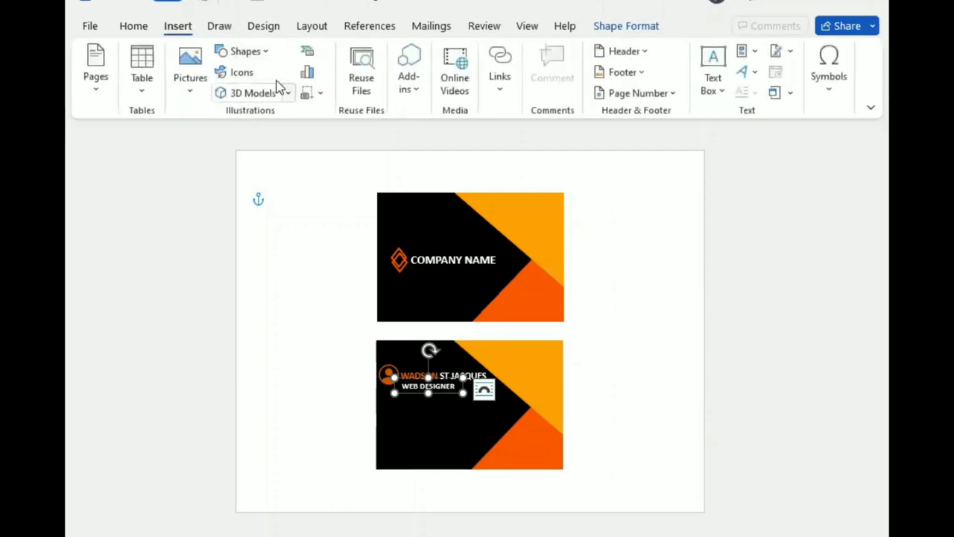
pyautogui.click(188, 86)
pyautogui.click(223, 139)
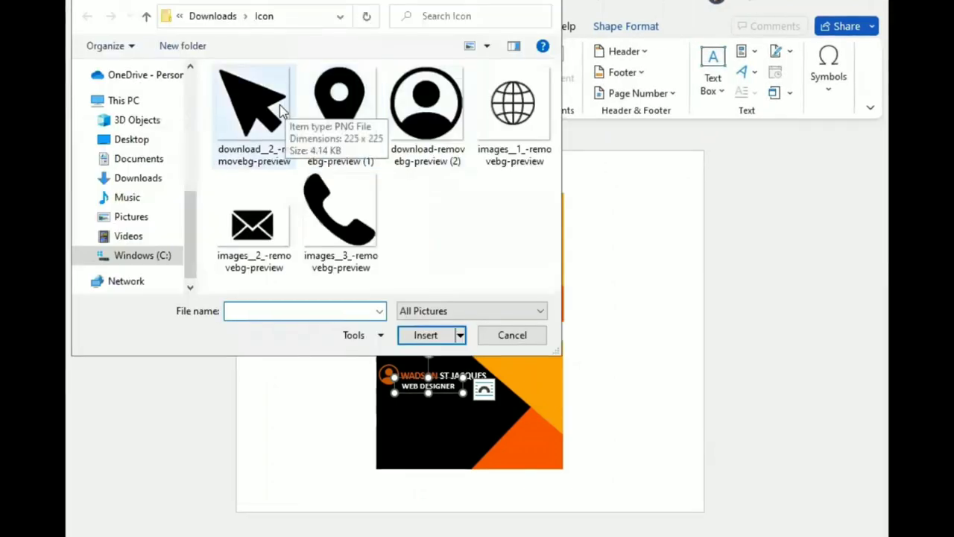
pyautogui.click(339, 205)
pyautogui.doubleClick(338, 200)
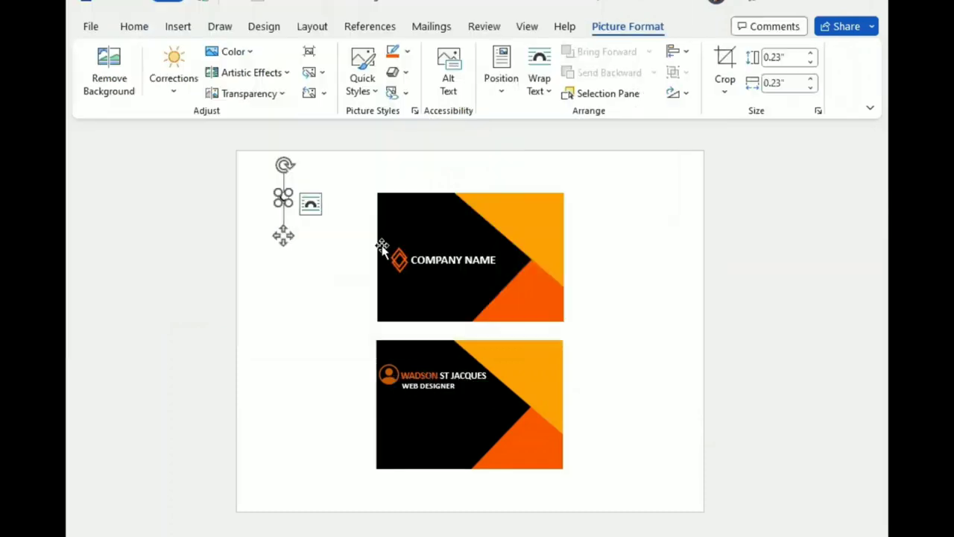
# Float the phone icon In Front of Text, place it on the back card, and recolor it orange.
pyautogui.click(548, 93)
pyautogui.click(633, 258)
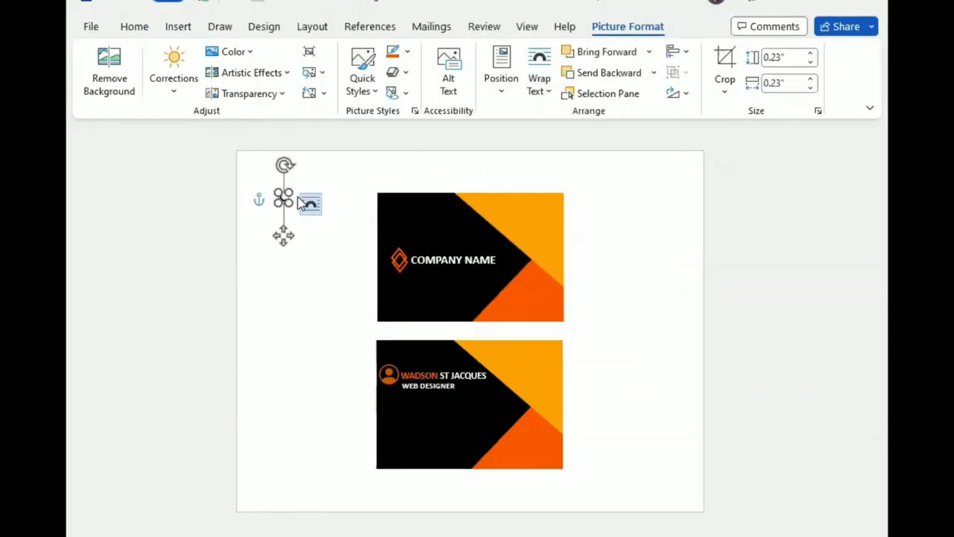
pyautogui.moveTo(283, 235); pyautogui.dragTo(390, 434)
pyautogui.moveTo(390, 400); pyautogui.dragTo(388, 400)
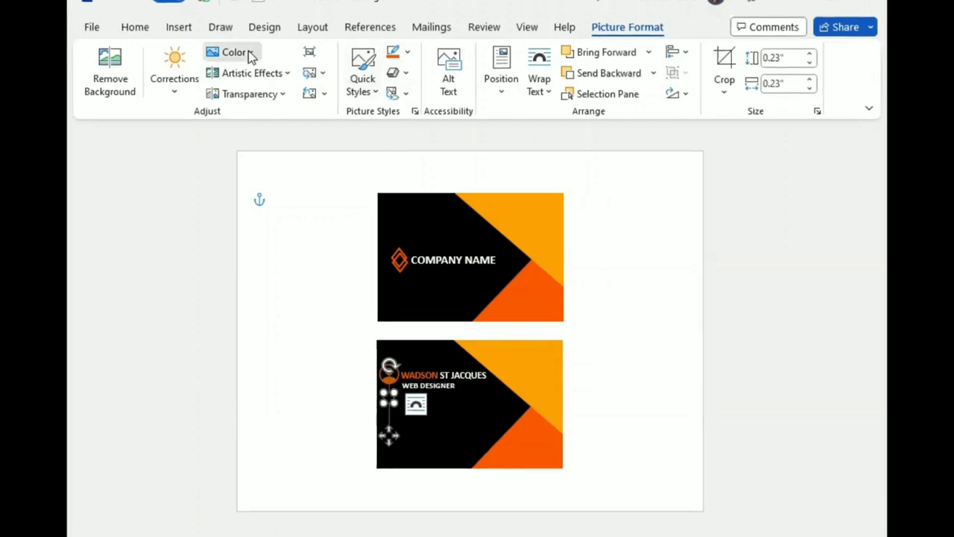
pyautogui.click(234, 52)
pyautogui.click(359, 388)
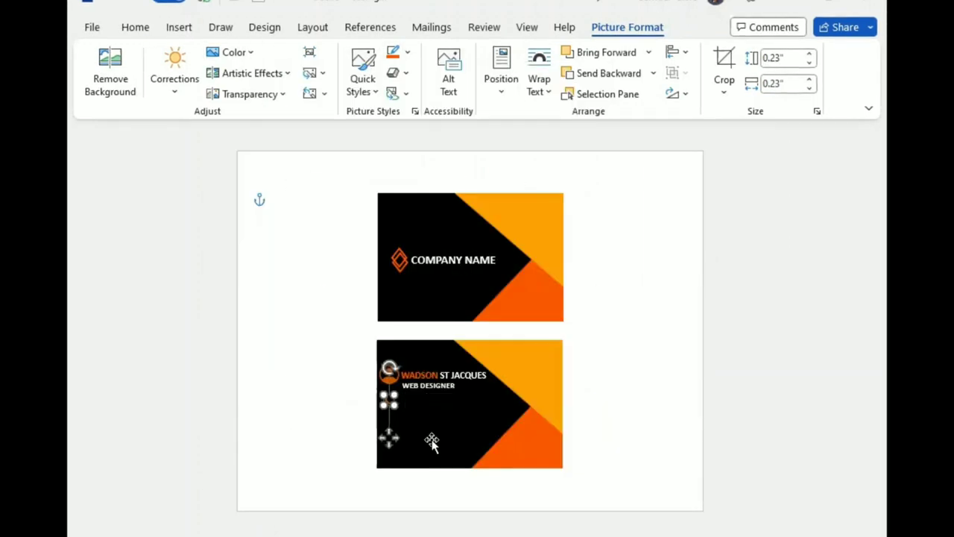
# Insert the envelope icon picture and set it to In Front of Text.
pyautogui.click(180, 30)
pyautogui.click(196, 85)
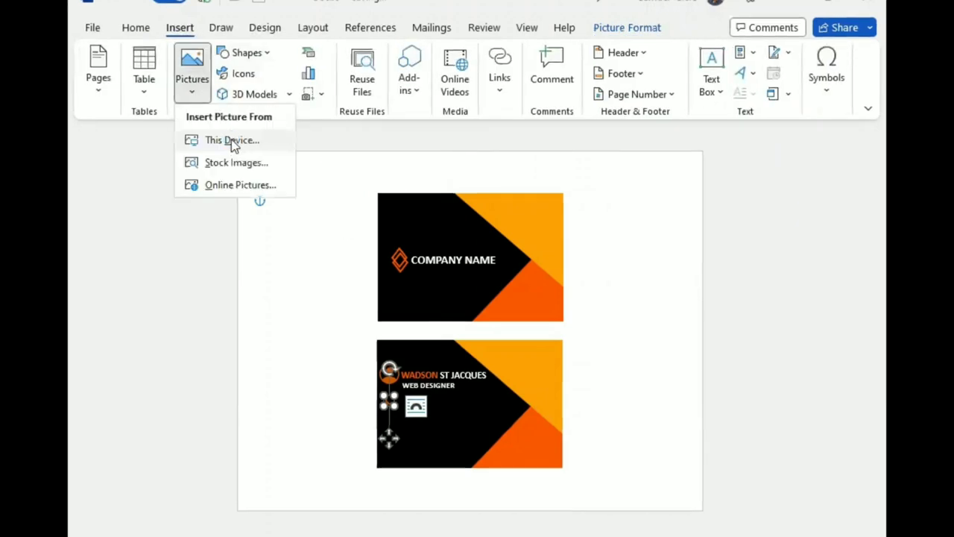
pyautogui.click(231, 139)
pyautogui.doubleClick(253, 223)
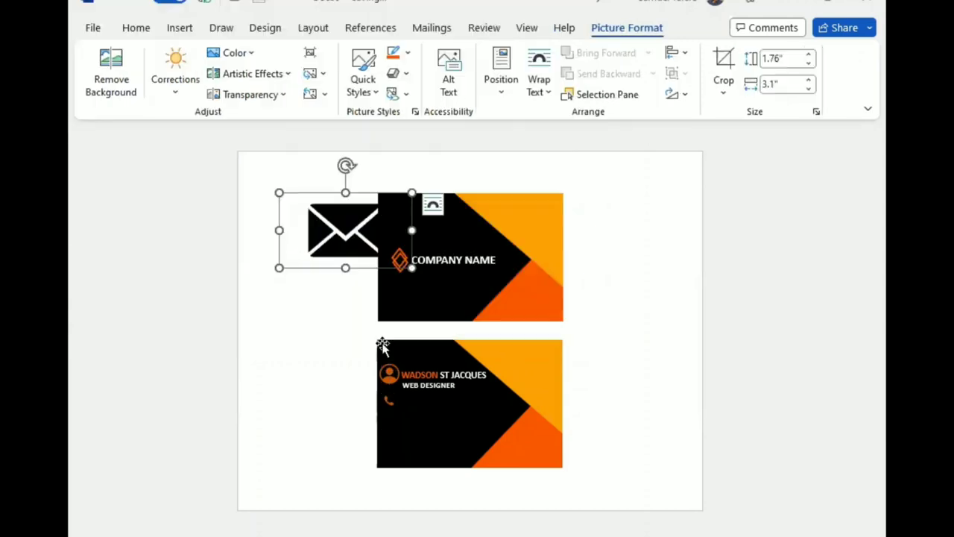
pyautogui.click(539, 80)
pyautogui.click(586, 255)
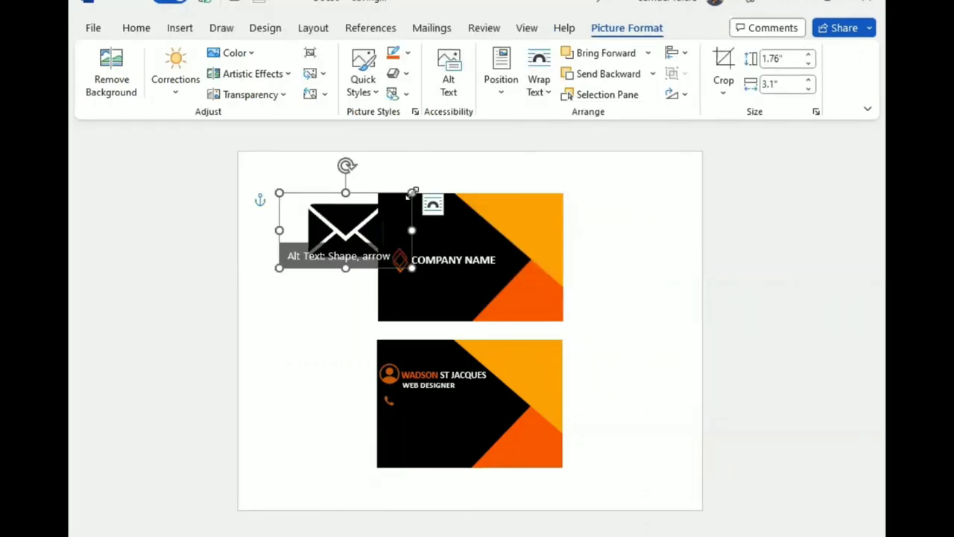
# Shrink the envelope to about 0.29" by 0.47", recolor it orange, and align it under the phone.
pyautogui.moveTo(412, 192)
pyautogui.mouseDown()
pyautogui.moveTo(278, 254)
pyautogui.moveTo(311, 281)
pyautogui.moveTo(295, 254)
pyautogui.moveTo(358, 383)
pyautogui.moveTo(389, 416)
pyautogui.mouseUp()
pyautogui.click(254, 54)
pyautogui.click(363, 298)
pyautogui.press('Right')
pyautogui.press('Right')
pyautogui.press('Right')
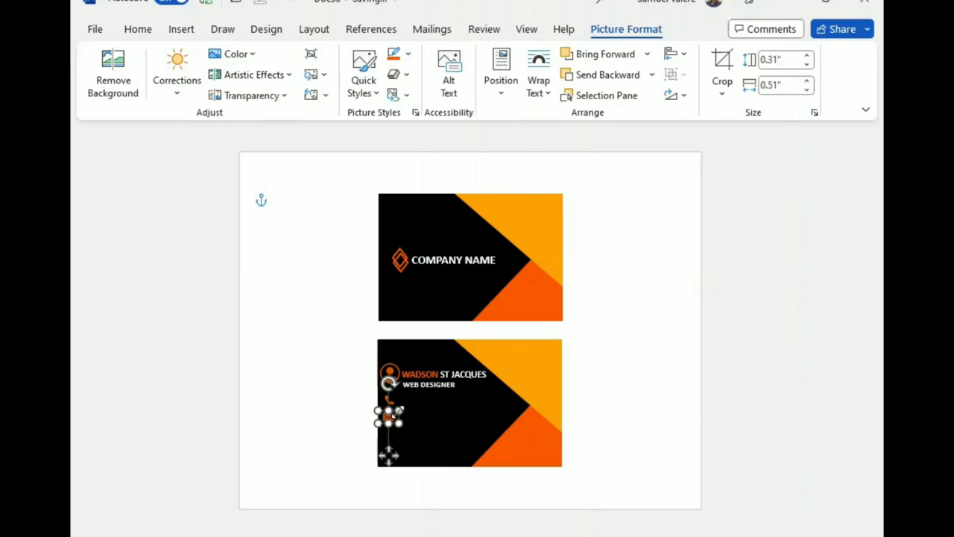
pyautogui.moveTo(404, 426); pyautogui.dragTo(401, 423)
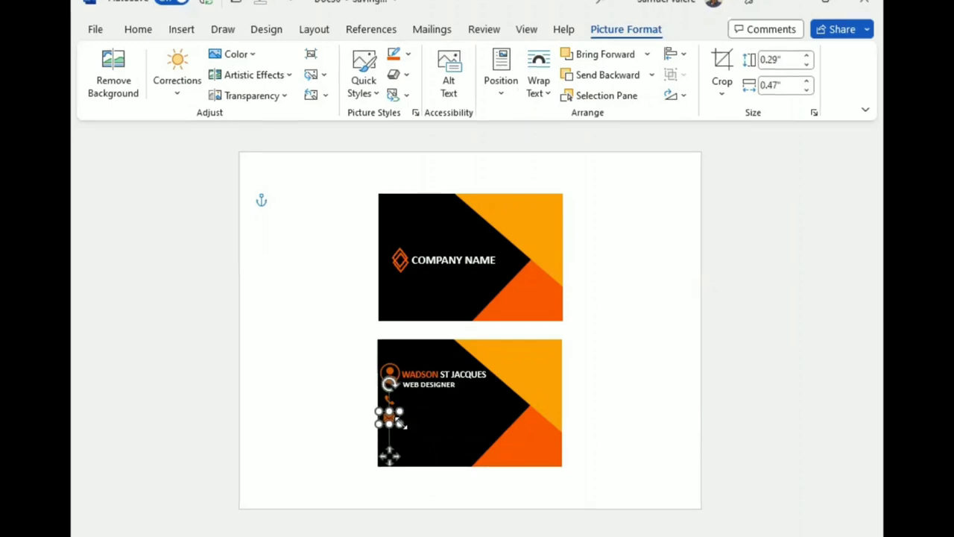
# Insert the location pin icon picture and set it to In Front of Text.
pyautogui.click(184, 32)
pyautogui.click(194, 88)
pyautogui.click(240, 140)
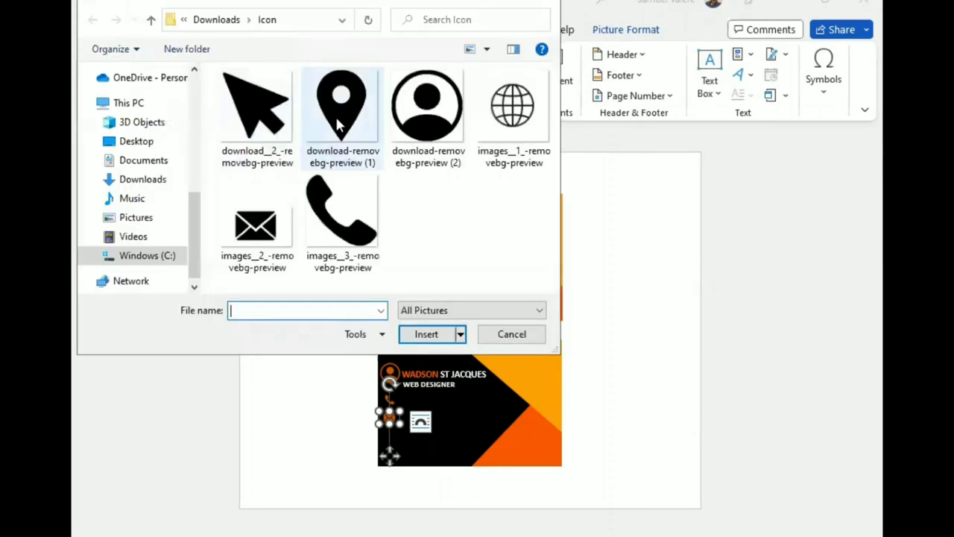
pyautogui.doubleClick(339, 123)
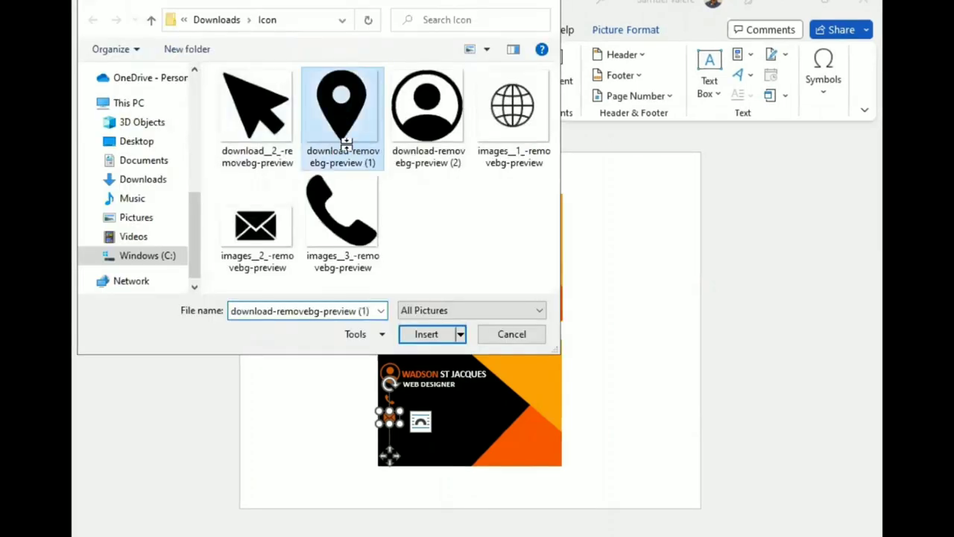
pyautogui.click(538, 84)
pyautogui.click(578, 257)
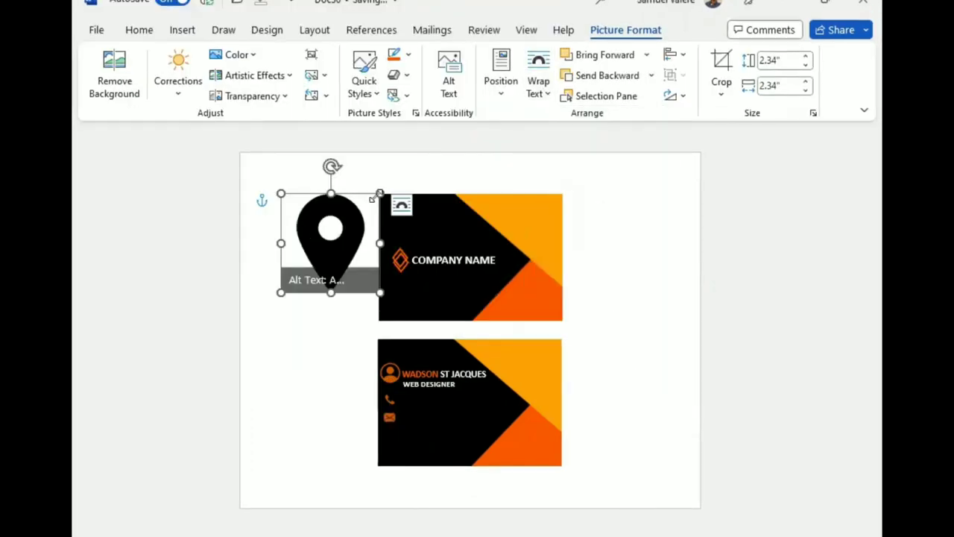
# Shrink the pin to about 0.34", recolor it orange, and place it below the envelope.
pyautogui.moveTo(379, 194); pyautogui.dragTo(296, 285)
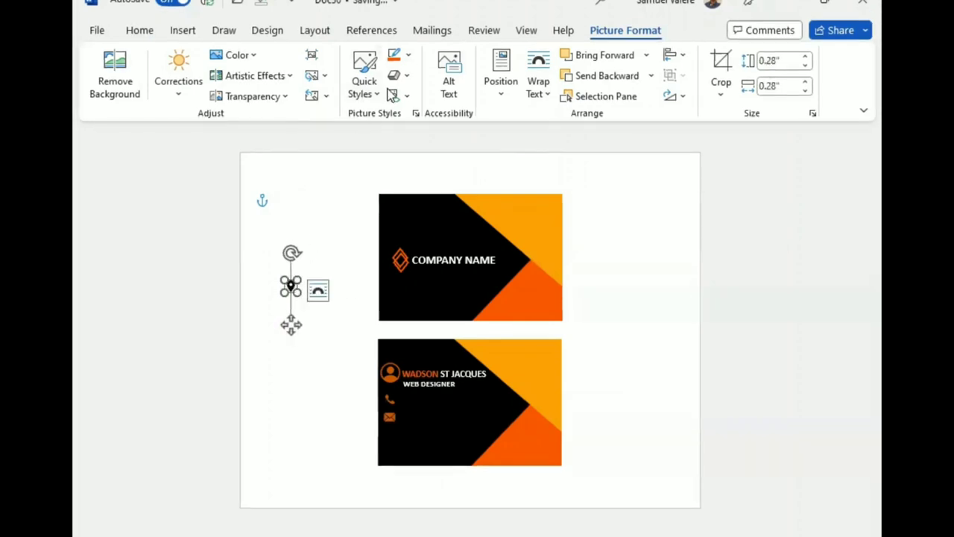
pyautogui.click(237, 55)
pyautogui.click(367, 384)
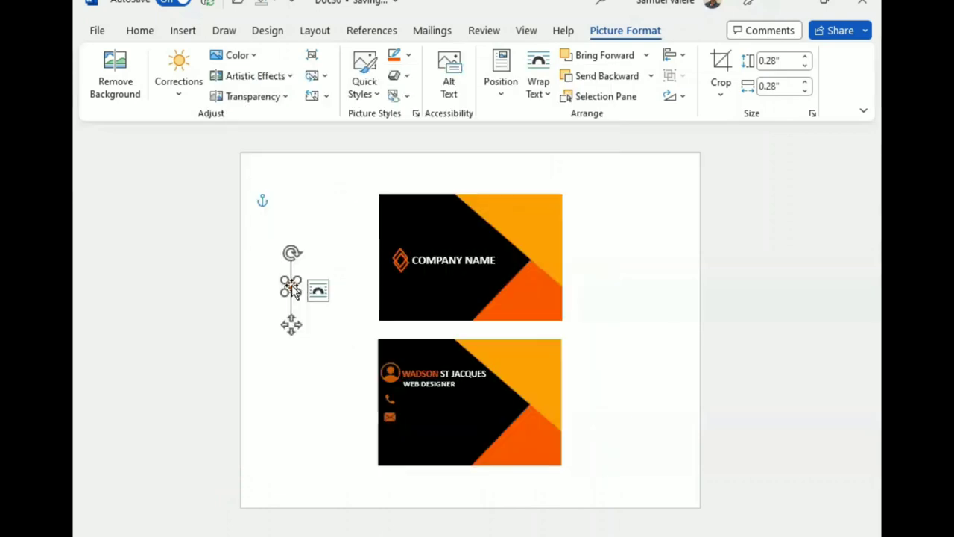
pyautogui.moveTo(292, 343); pyautogui.dragTo(389, 472)
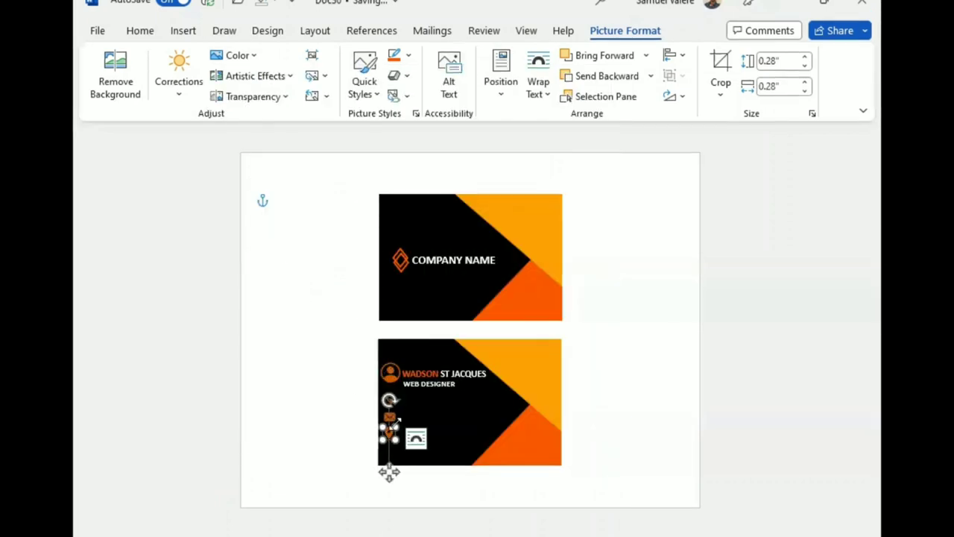
pyautogui.moveTo(396, 419); pyautogui.dragTo(401, 416)
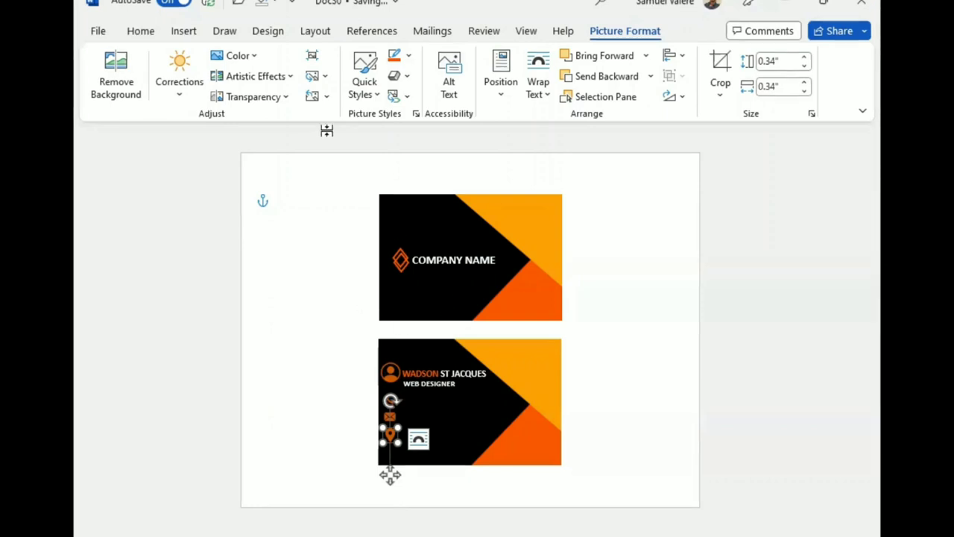
pyautogui.click(186, 31)
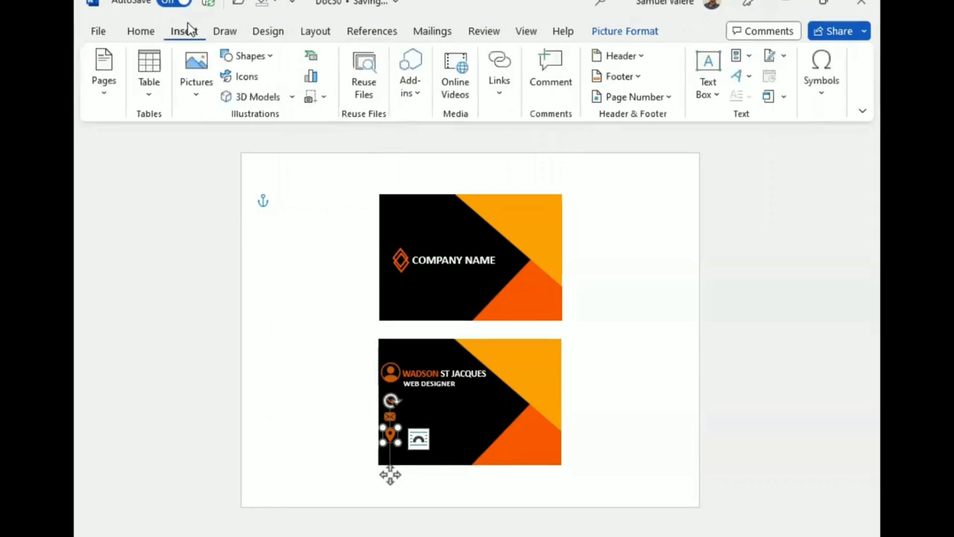
# Insert the globe icon picture and set it to In Front of Text.
pyautogui.click(198, 83)
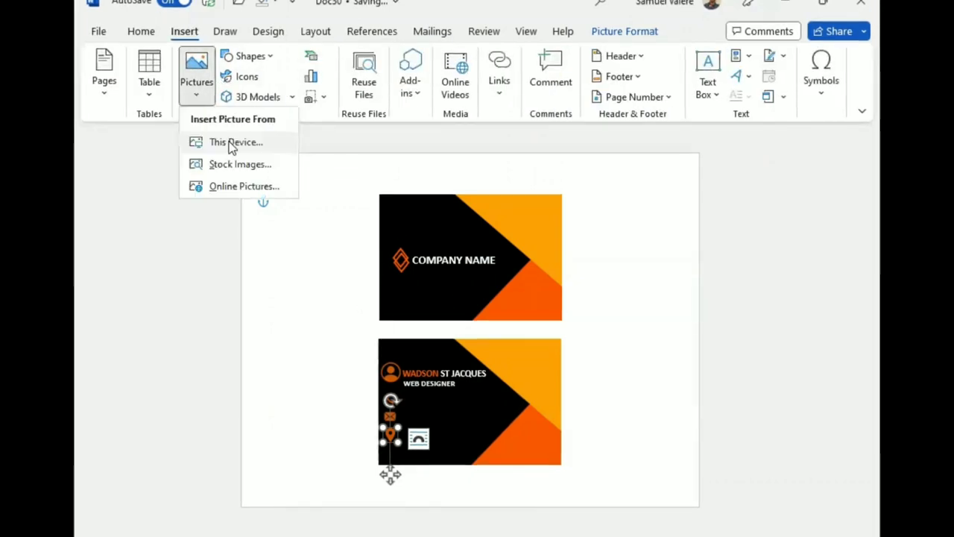
pyautogui.click(231, 142)
pyautogui.doubleClick(488, 132)
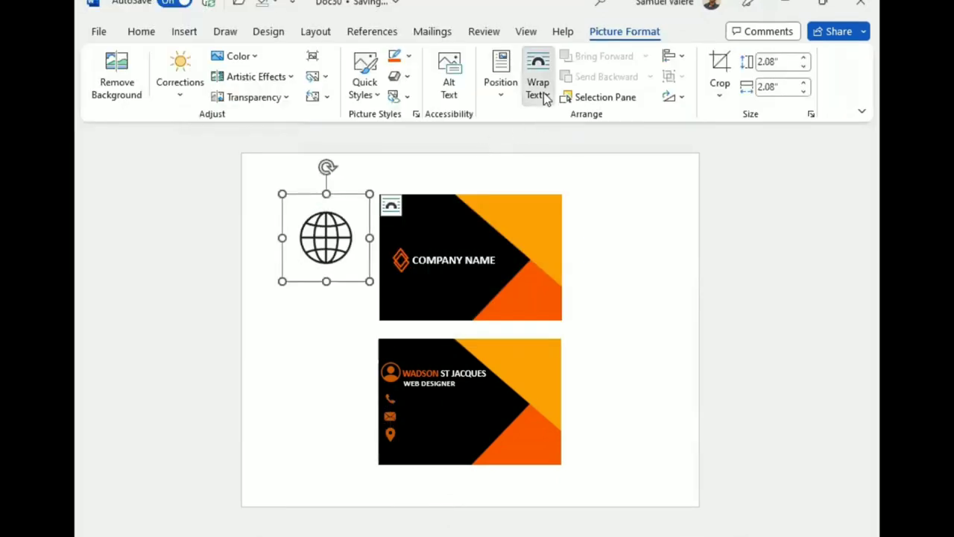
pyautogui.click(544, 92)
pyautogui.click(582, 253)
# Shrink the globe to 0.46", place it below the pin, and recolor it.
pyautogui.moveTo(370, 194); pyautogui.dragTo(301, 258)
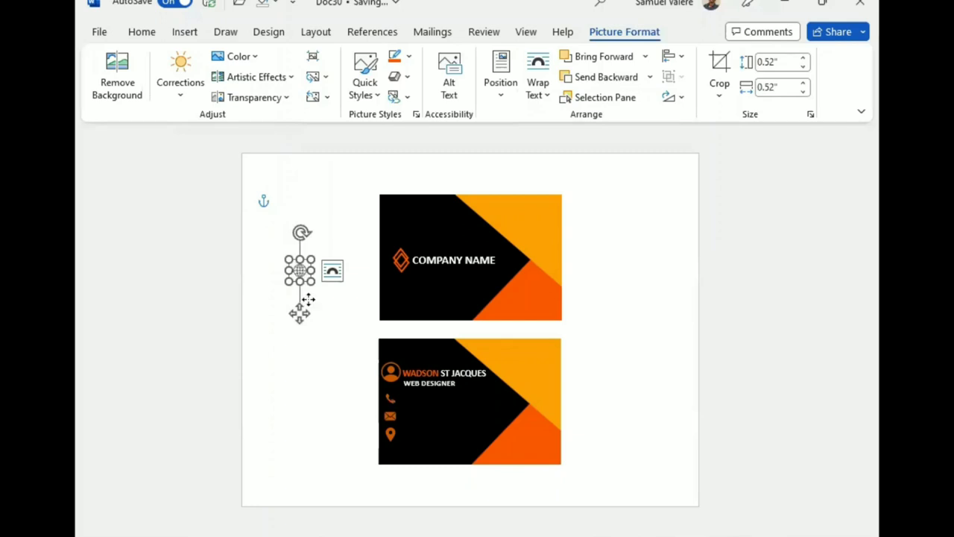
pyautogui.moveTo(308, 299); pyautogui.dragTo(401, 477)
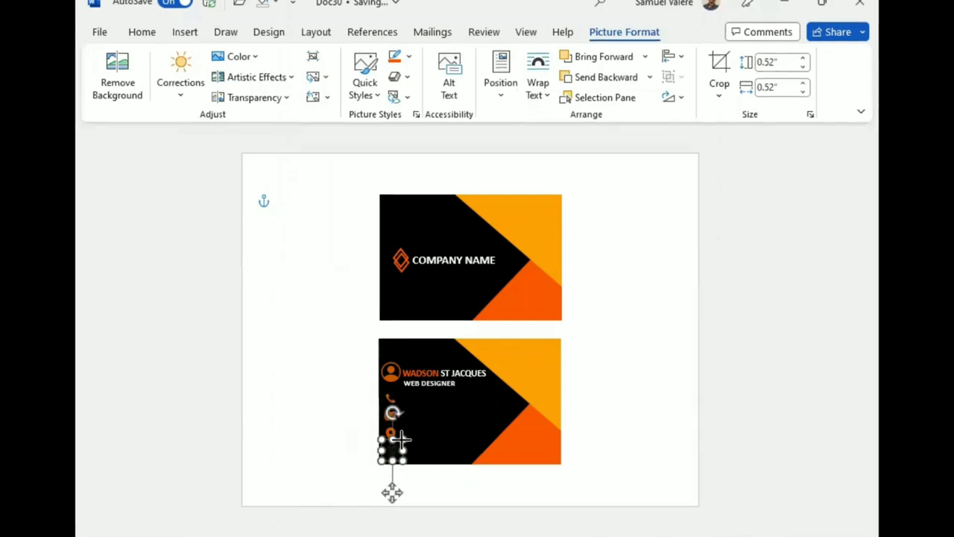
pyautogui.click(246, 58)
pyautogui.click(367, 386)
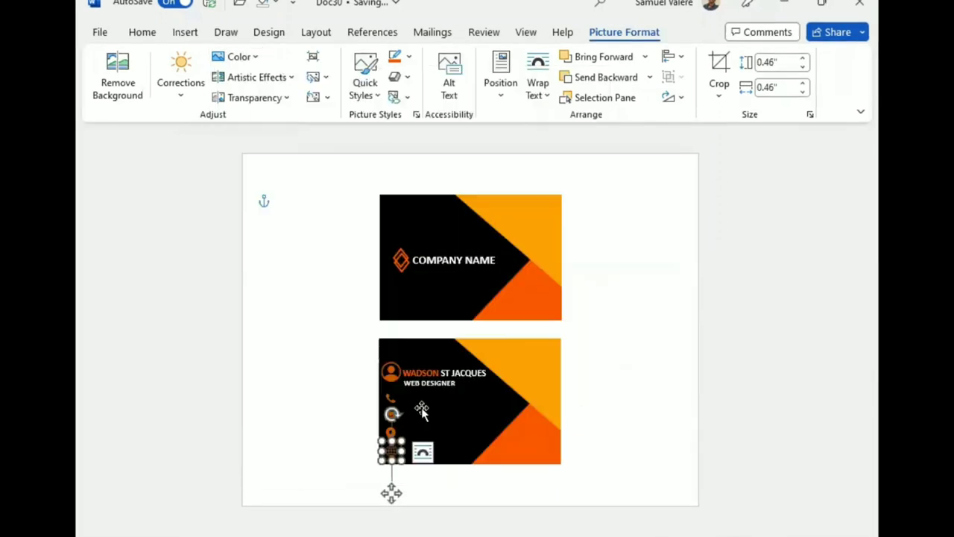
pyautogui.press('Down')
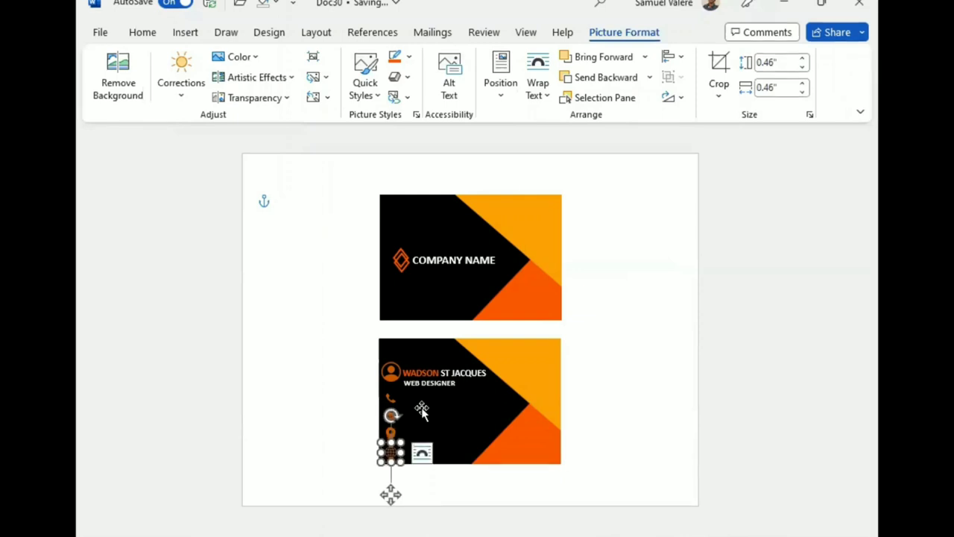
pyautogui.press('Down')
pyautogui.press('Down')
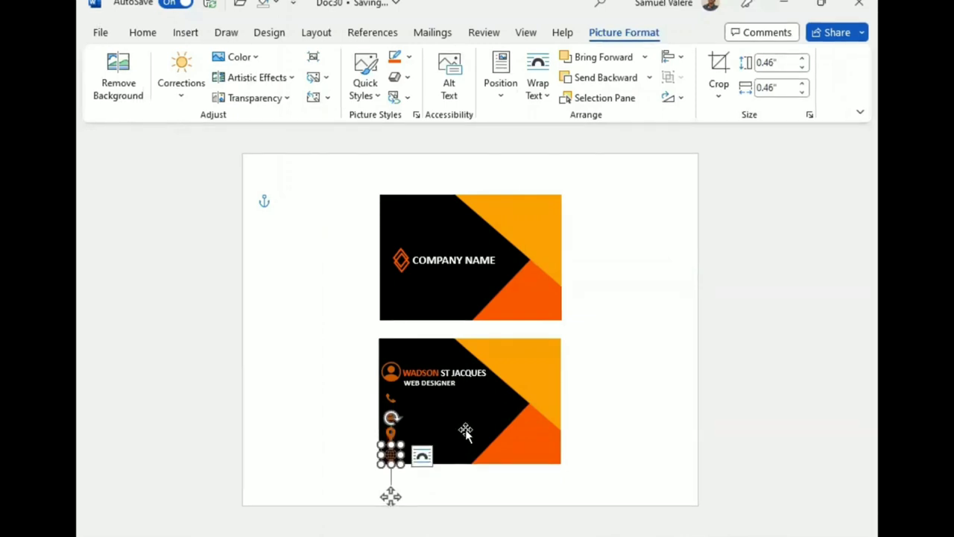
# Draw a thin text box beside the phone icon on the back card.
pyautogui.click(468, 425)
pyautogui.click(390, 435)
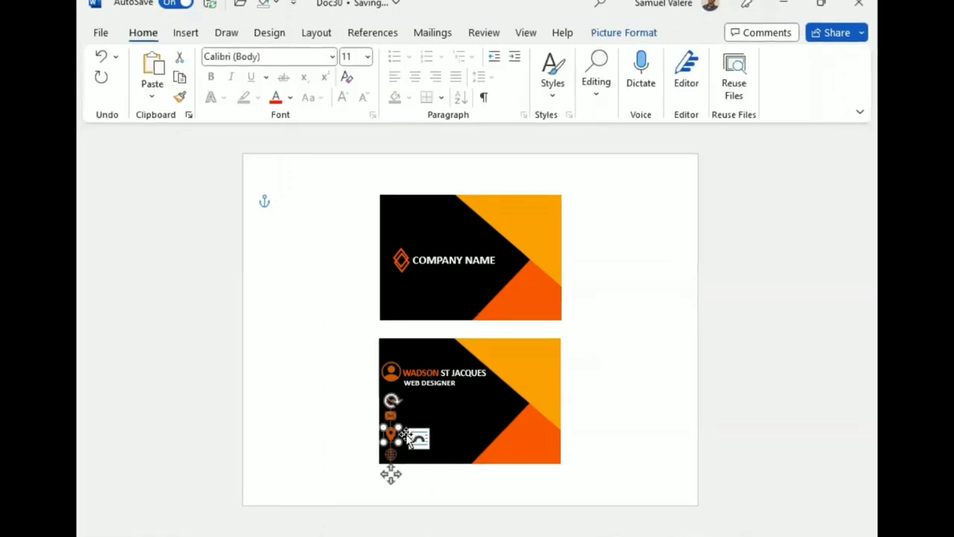
pyautogui.click(446, 403)
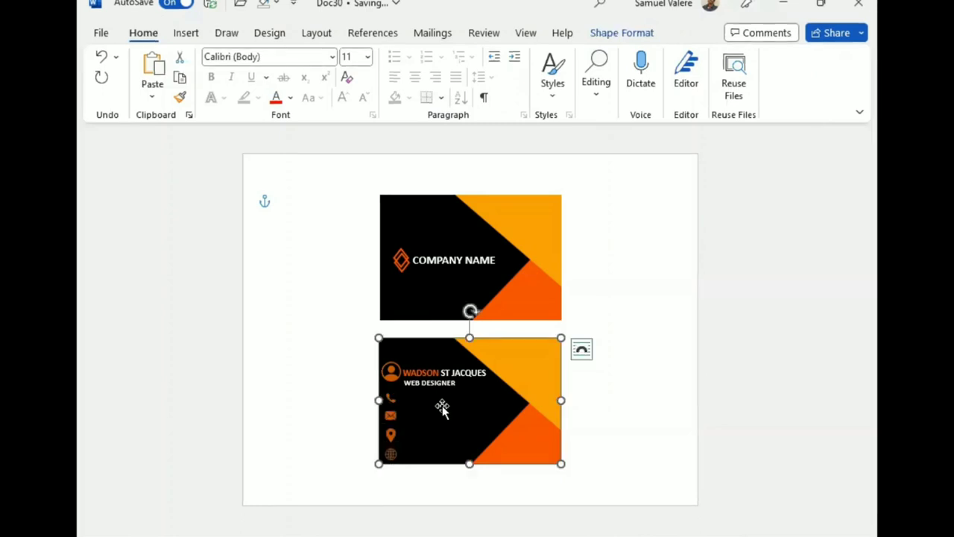
pyautogui.click(186, 33)
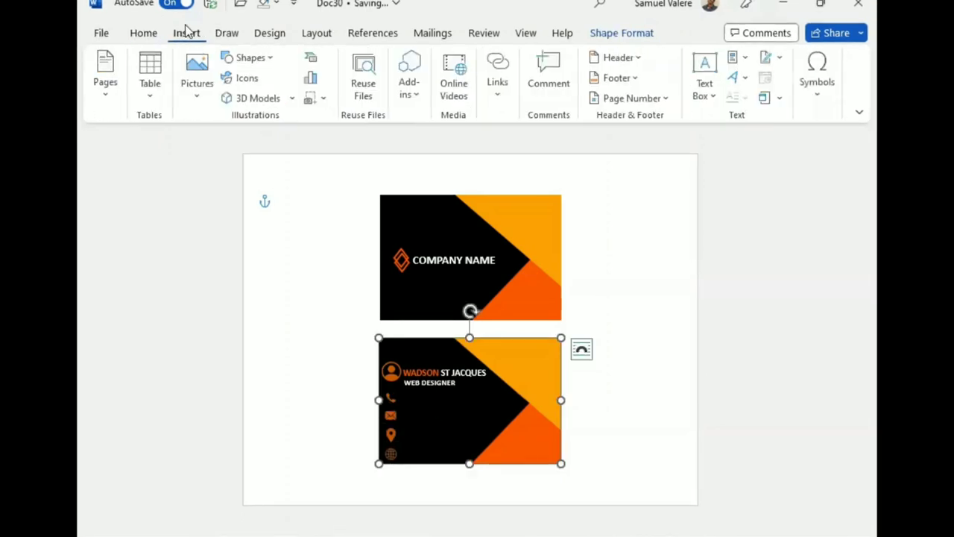
pyautogui.click(251, 58)
pyautogui.click(276, 98)
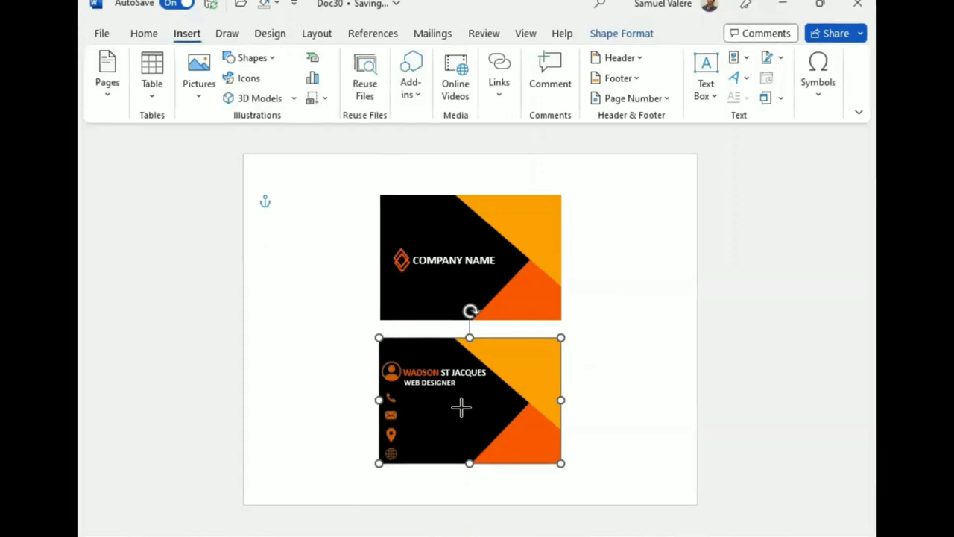
pyautogui.moveTo(402, 400); pyautogui.dragTo(462, 407)
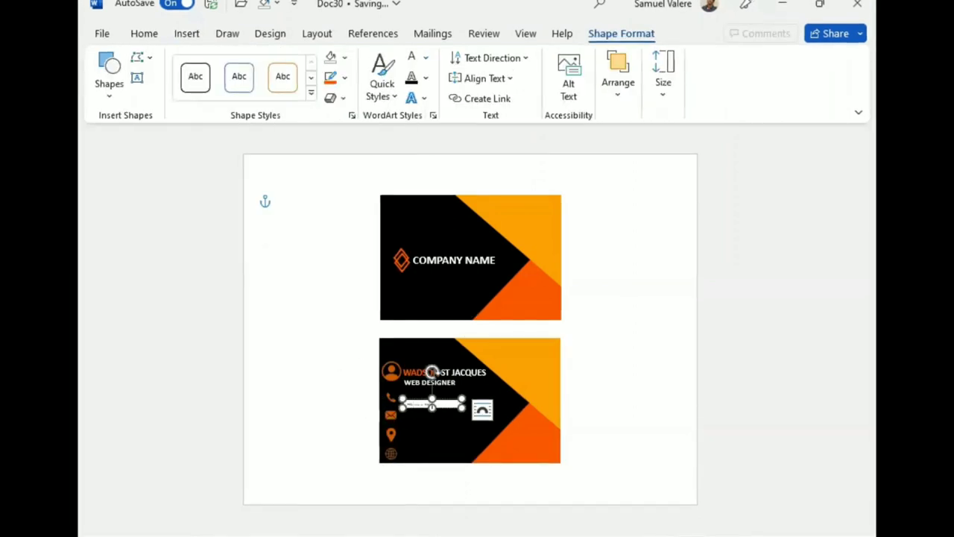
# Type 'Phone Number' in the box and make it 12 pt UPPERCASE.
pyautogui.write('Phone Number')
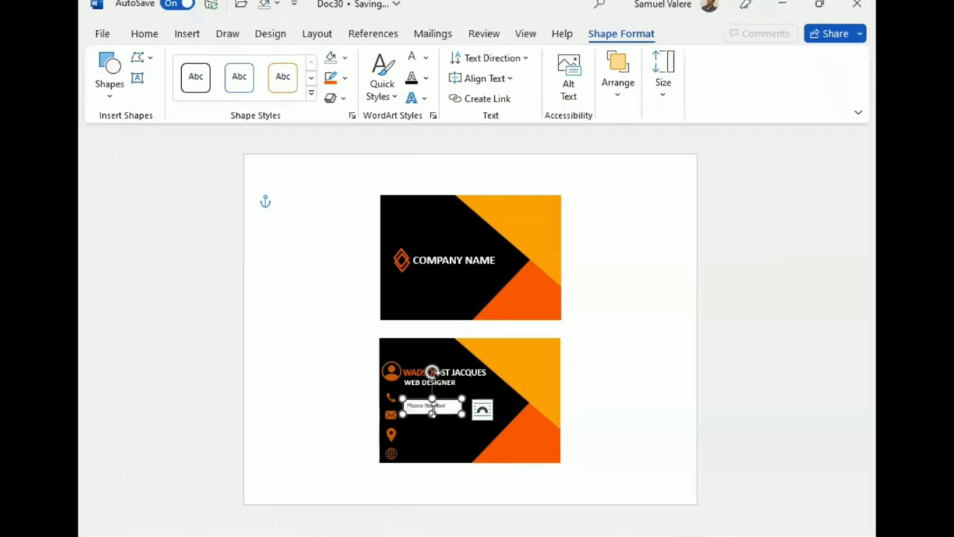
pyautogui.click(147, 37)
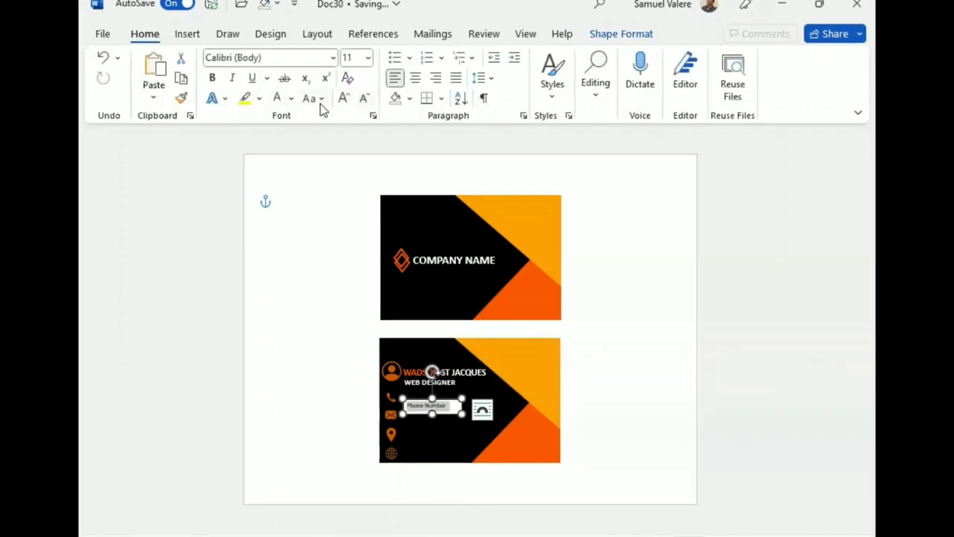
pyautogui.click(317, 98)
pyautogui.click(350, 163)
pyautogui.click(345, 98)
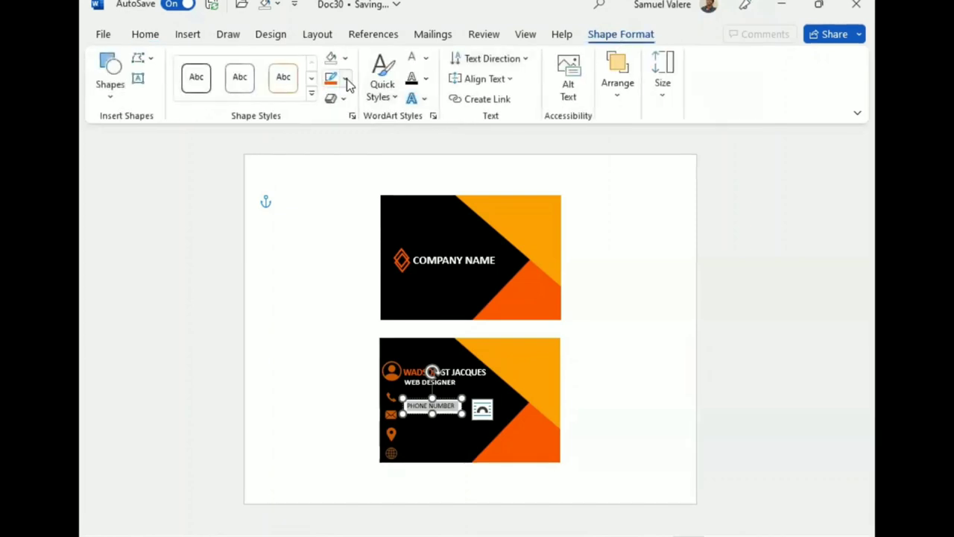
# Remove the text box's outline and fill, then nudge it up and left.
pyautogui.click(346, 84)
pyautogui.click(345, 294)
pyautogui.click(347, 59)
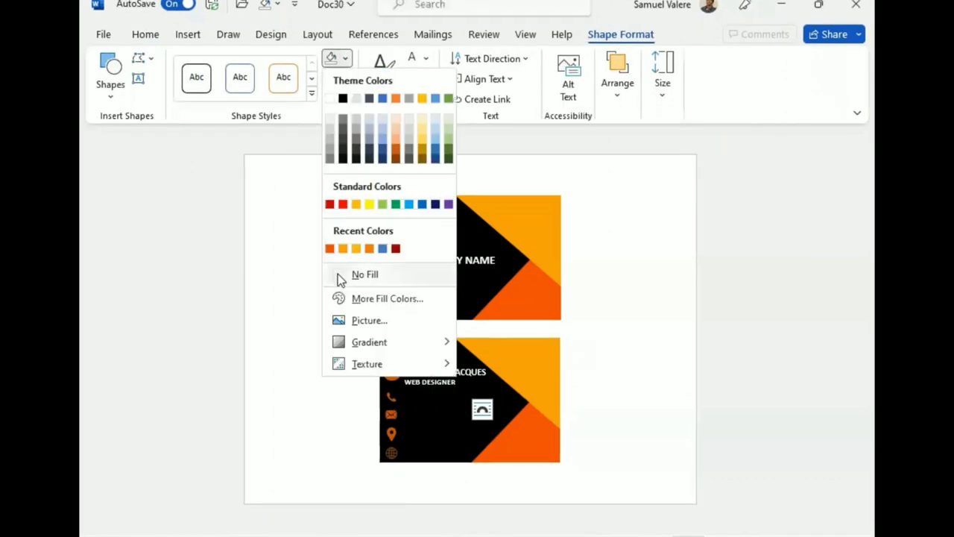
pyautogui.click(339, 274)
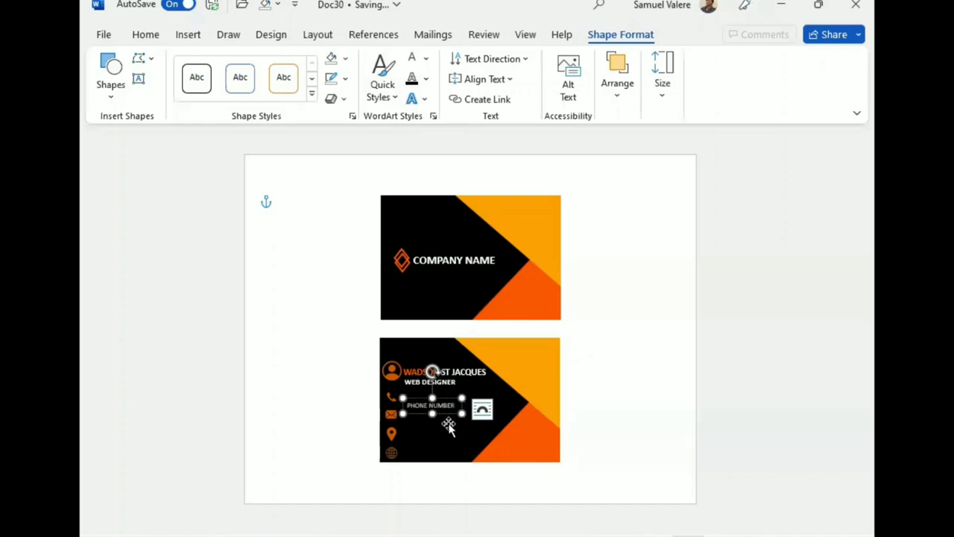
pyautogui.press('Up')
pyautogui.press('Up')
pyautogui.press('Left')
pyautogui.press('Left')
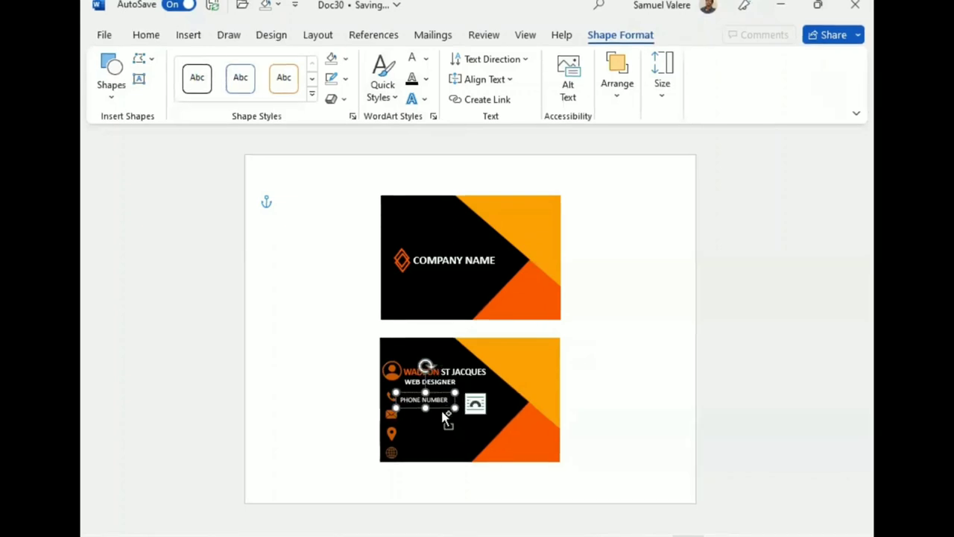
# Duplicate the PHONE NUMBER box below it and retype it as UPPERCASE 'YOUR EMAIL'.
pyautogui.keyDown('ctrl'); pyautogui.moveTo(443, 410); pyautogui.dragTo(443, 423); pyautogui.keyUp('ctrl')
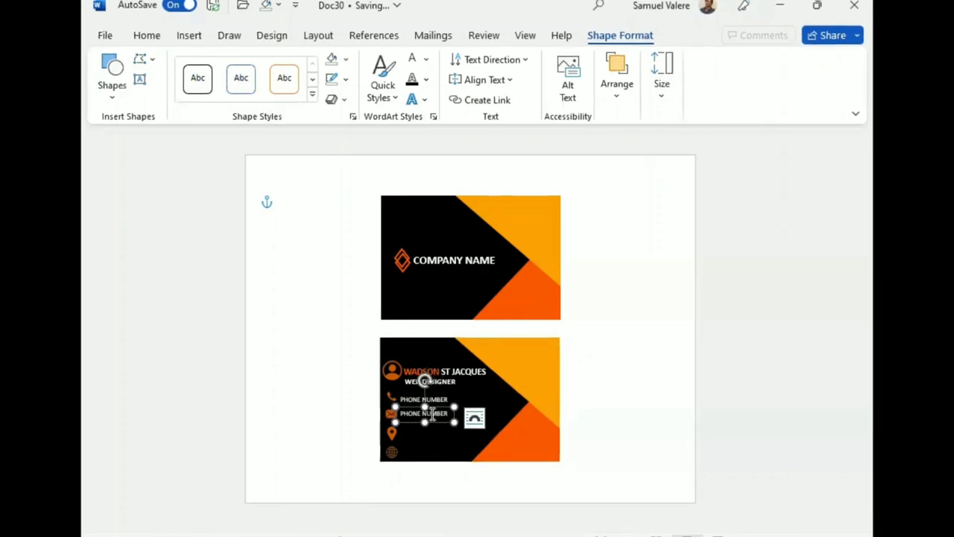
pyautogui.tripleClick(432, 414)
pyautogui.press('BackSpace')
pyautogui.write('Y')
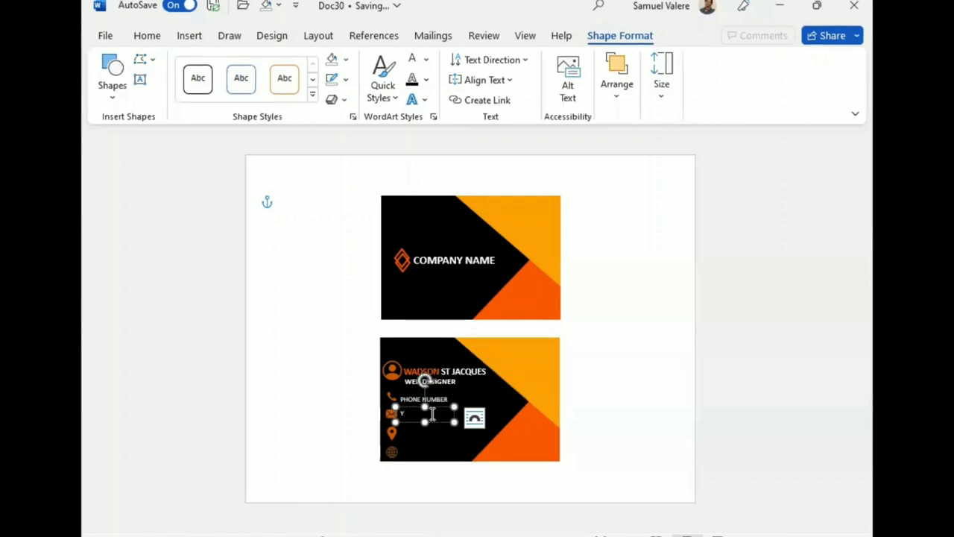
pyautogui.write('our Email')
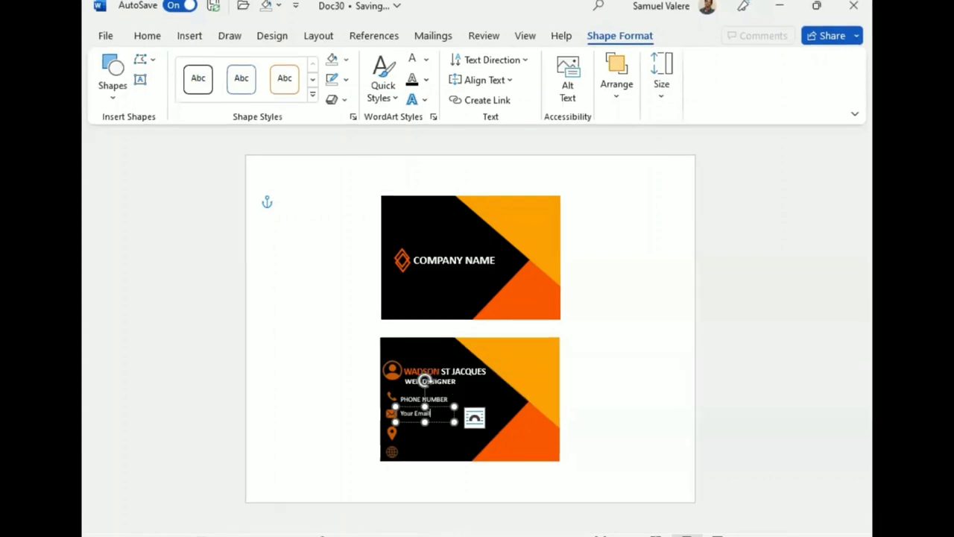
pyautogui.click(147, 37)
pyautogui.click(313, 99)
pyautogui.click(358, 165)
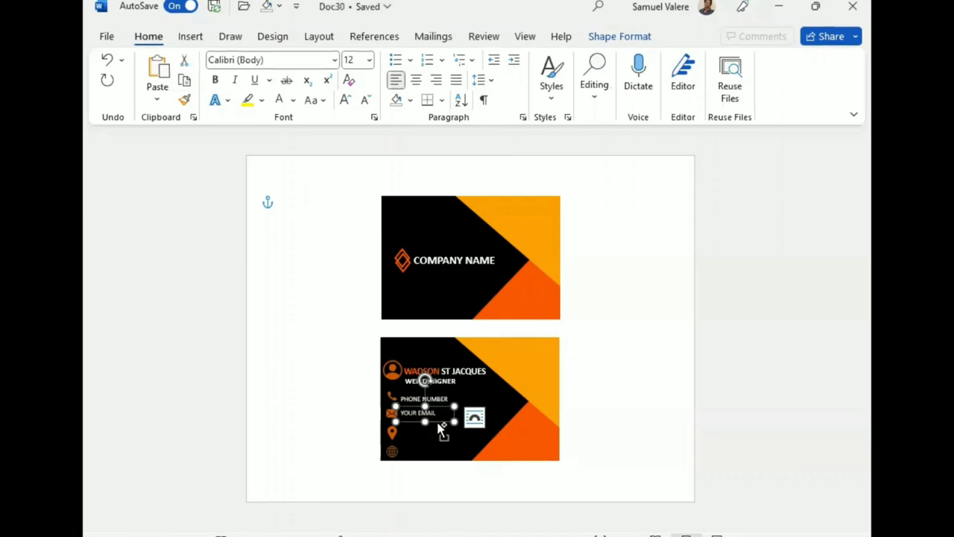
# Copy the email label as 'YOUR LOCATION' and duplicate it down beside the globe icon.
pyautogui.moveTo(439, 424)
pyautogui.mouseDown()
pyautogui.moveTo(451, 431)
pyautogui.moveTo(444, 444)
pyautogui.moveTo(451, 429)
pyautogui.mouseUp()
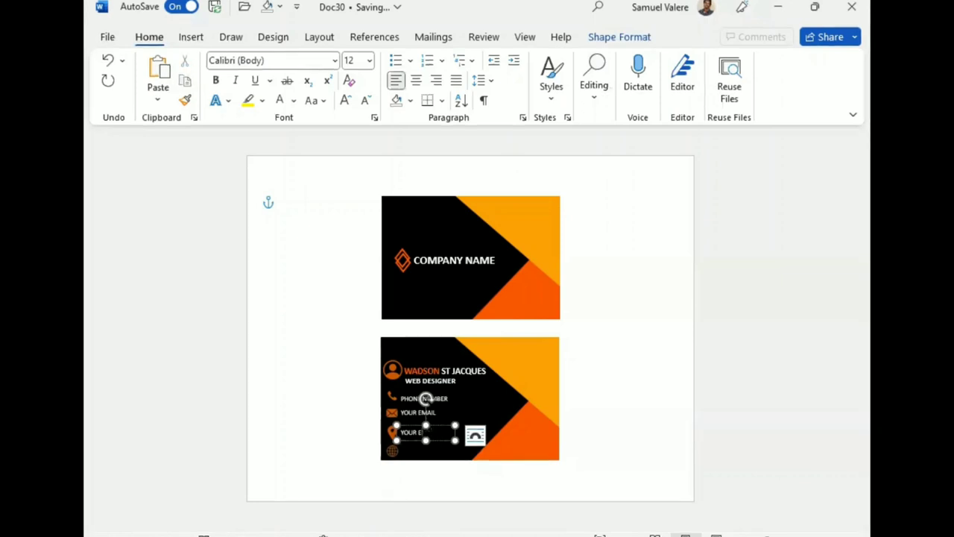
pyautogui.press('BackSpace')
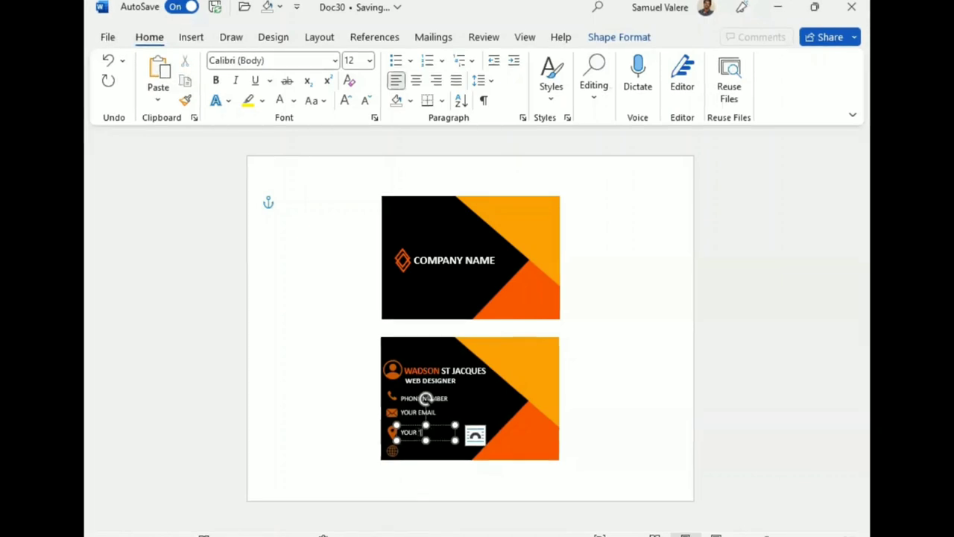
pyautogui.write('LOCATION')
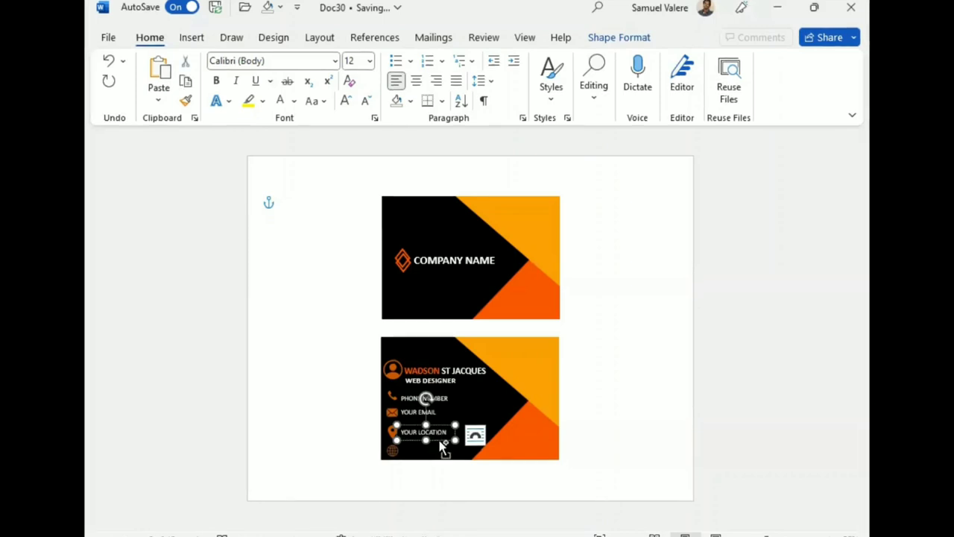
pyautogui.hotkey('ctrl', 'd')
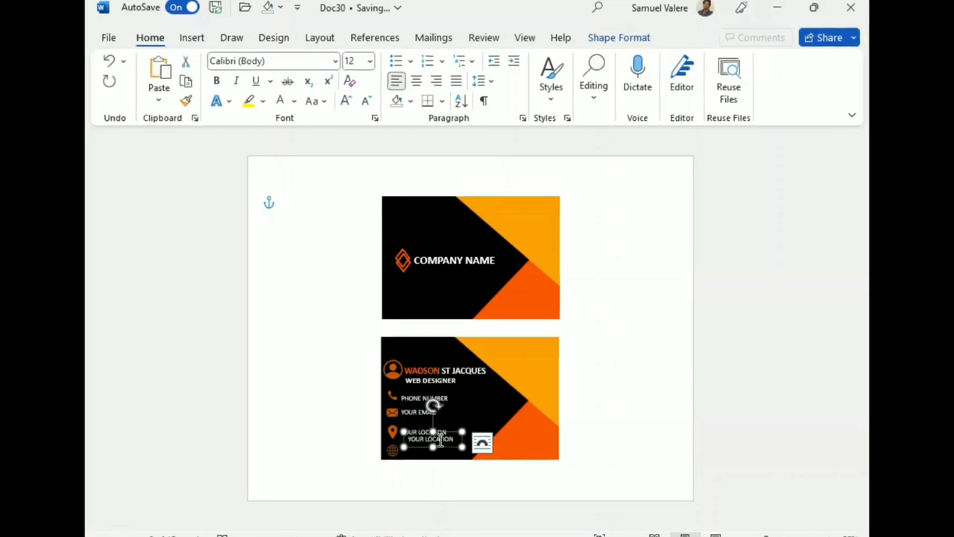
pyautogui.moveTo(440, 440); pyautogui.dragTo(439, 442)
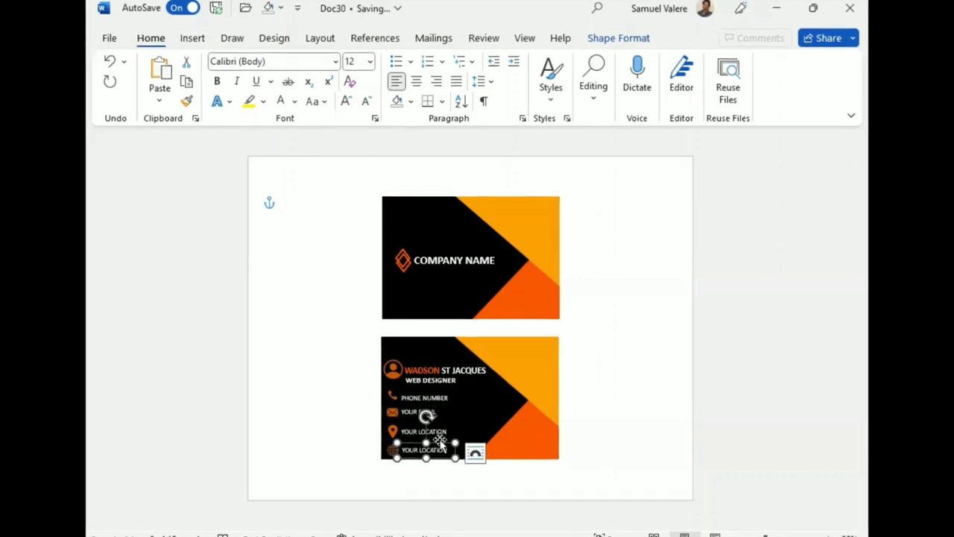
# Retype the last label as lowercase 'yourcompany.com' at 14 pt, then return to the document body.
pyautogui.tripleClick(438, 449)
pyautogui.write('y')
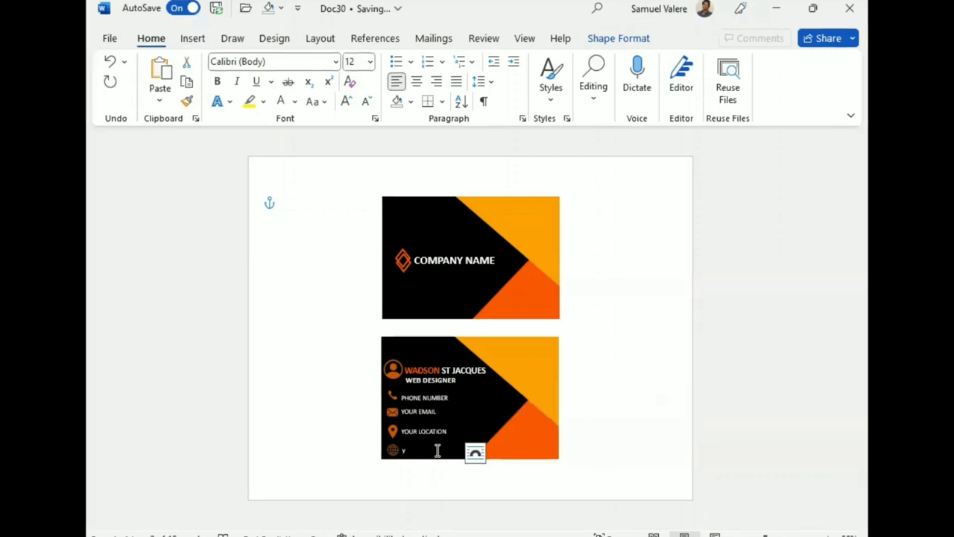
pyautogui.write('ourcompany')
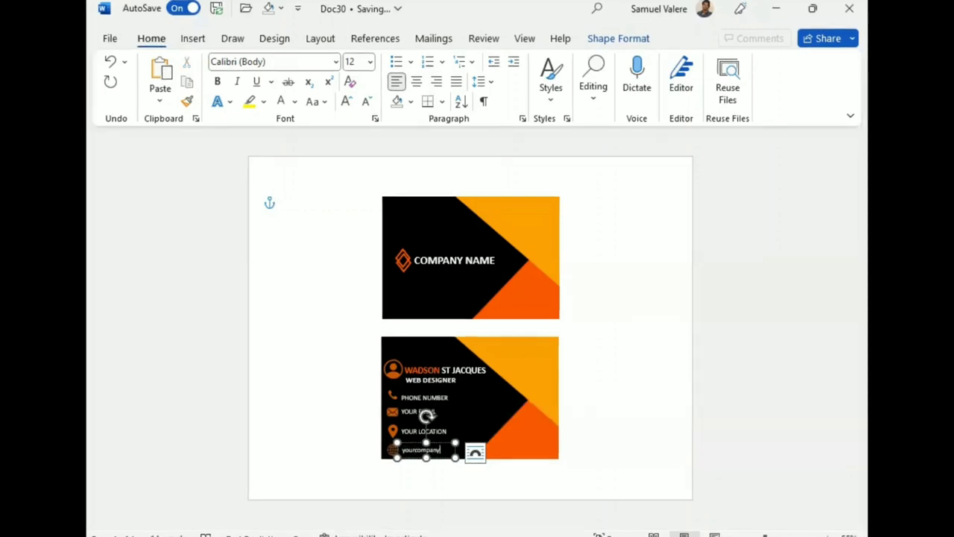
pyautogui.write('.co')
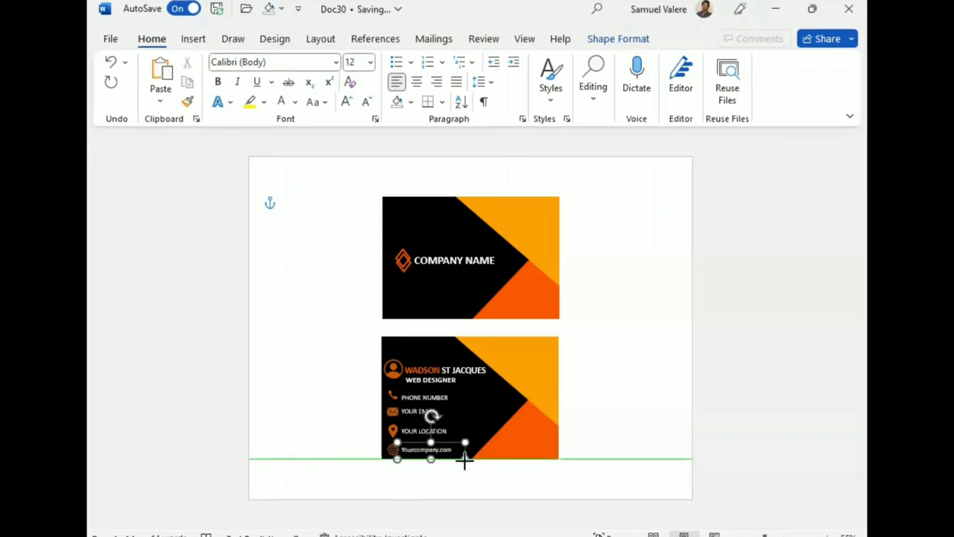
pyautogui.write('m')
pyautogui.click(404, 449)
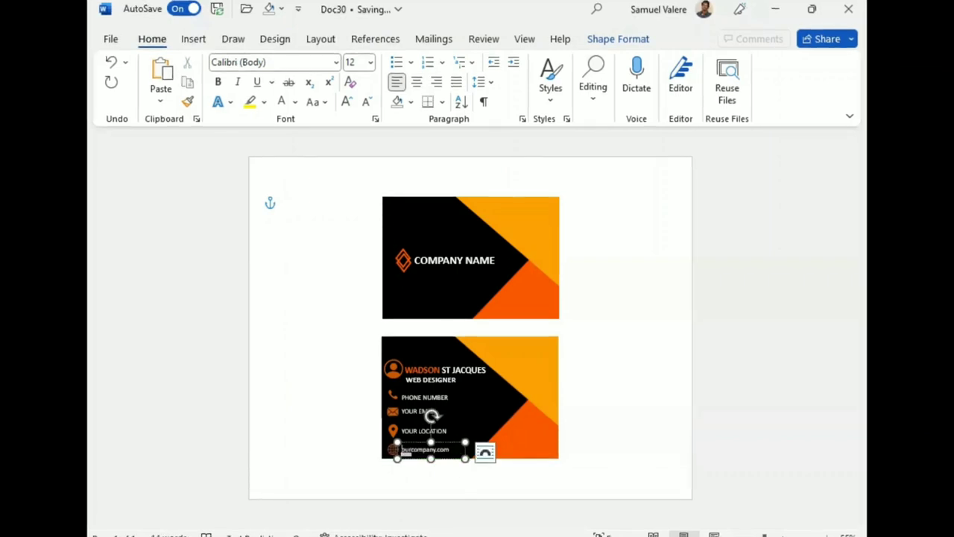
pyautogui.press('BackSpace')
pyautogui.write('y')
pyautogui.doubleClick(411, 450)
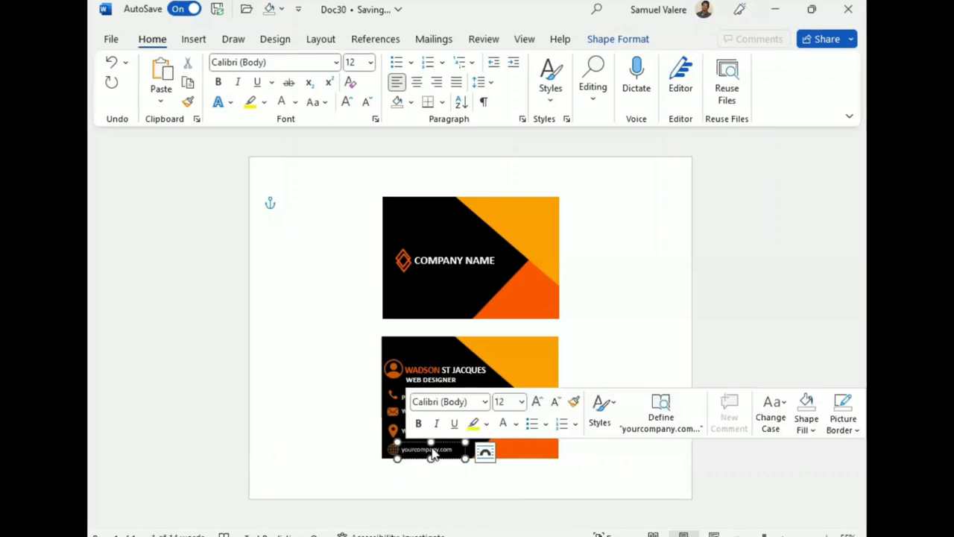
pyautogui.click(539, 402)
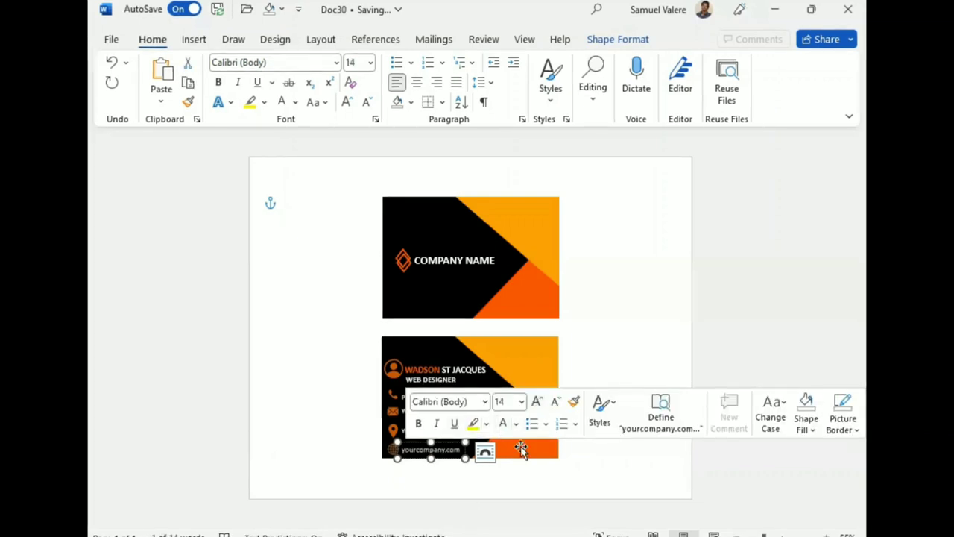
pyautogui.doubleClick(607, 463)
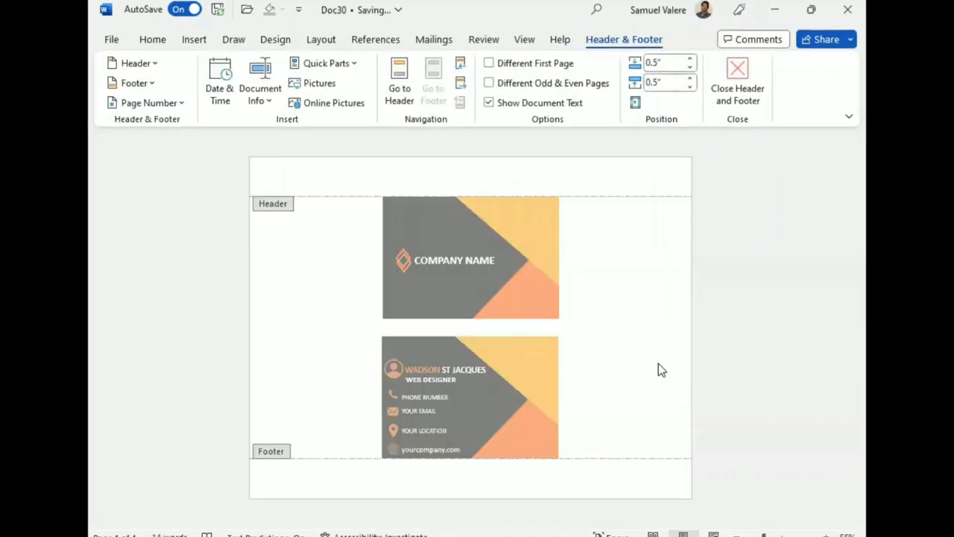
pyautogui.doubleClick(351, 305)
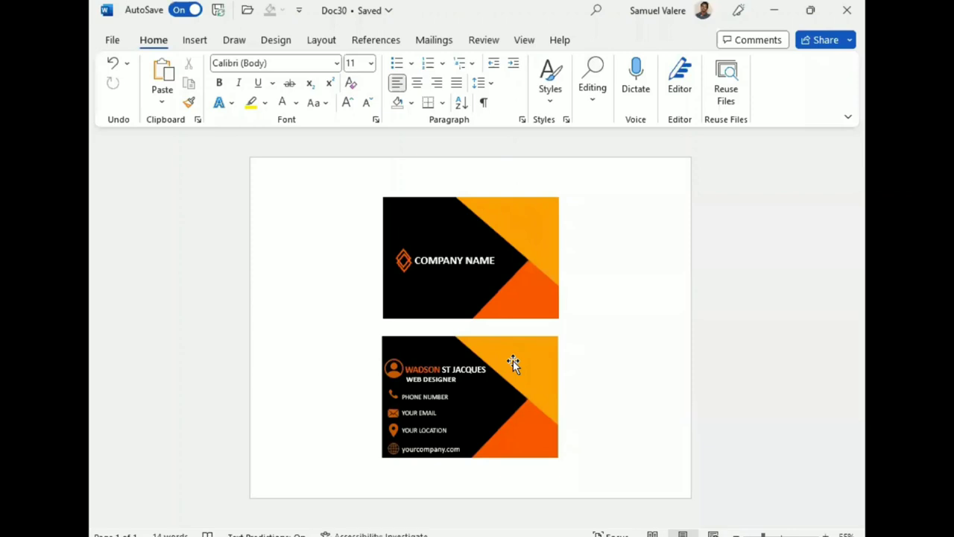
# Narrow the yellow-orange triangle on the back card and flip it vertically.
pyautogui.click(512, 362)
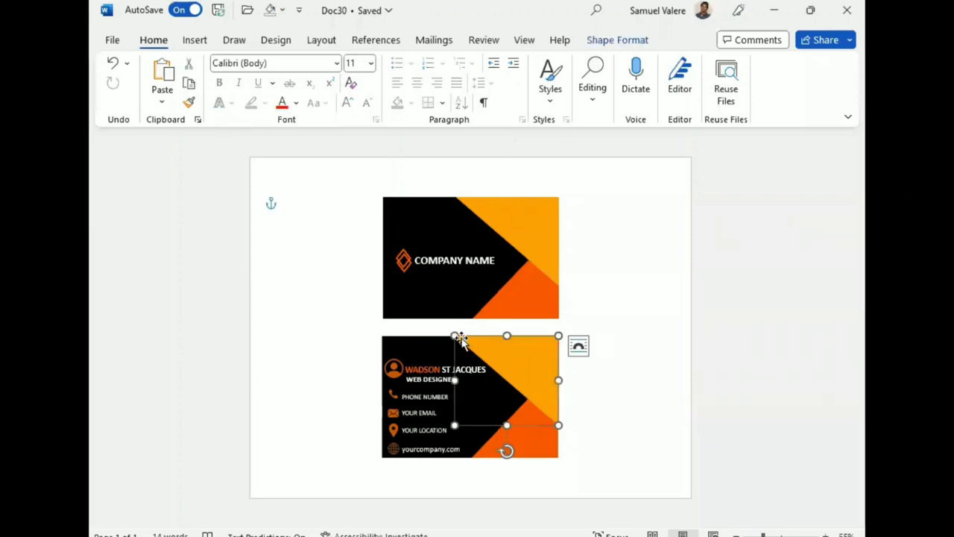
pyautogui.moveTo(455, 335); pyautogui.dragTo(522, 332)
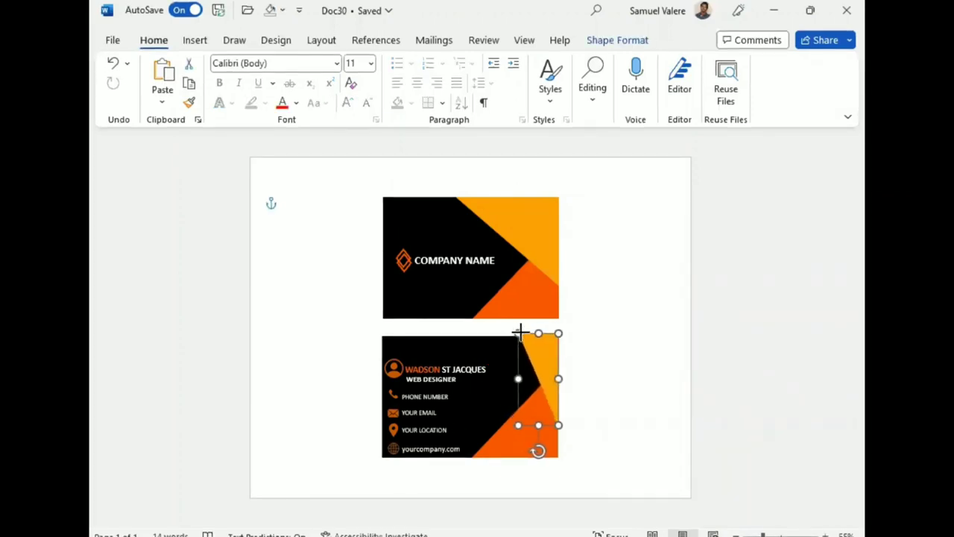
pyautogui.moveTo(521, 332); pyautogui.dragTo(503, 335)
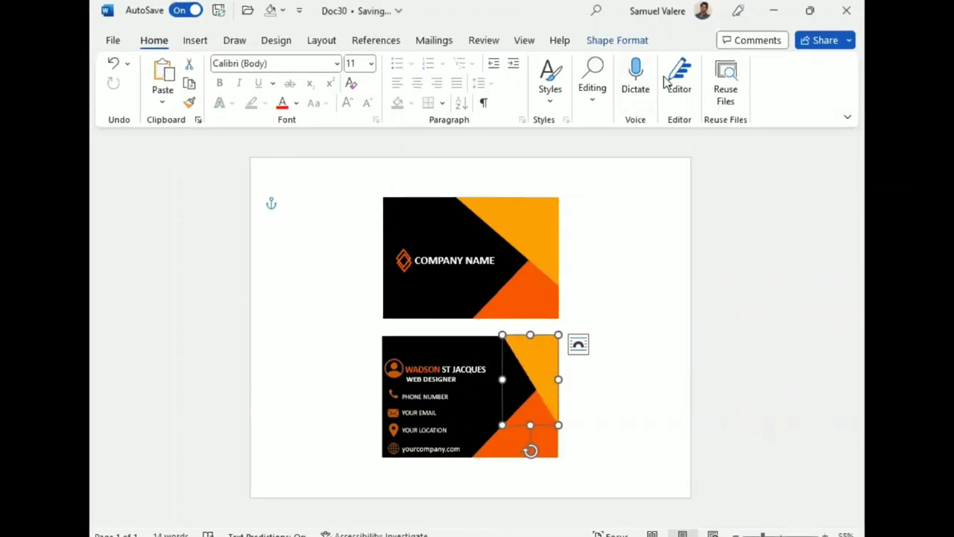
pyautogui.click(618, 41)
pyautogui.click(616, 97)
pyautogui.click(829, 176)
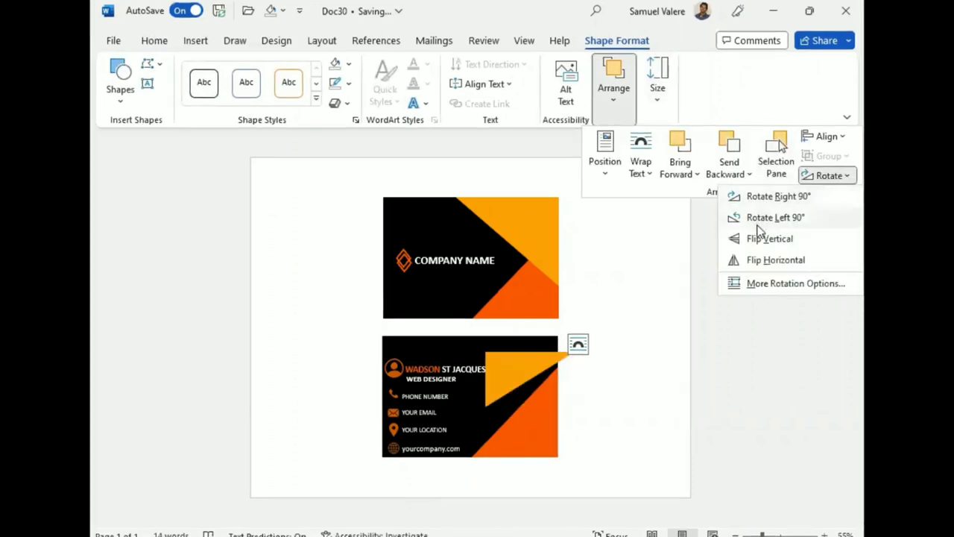
pyautogui.click(762, 239)
# Stretch and align the flipped triangle along the card's right edge from top to bottom.
pyautogui.moveTo(543, 403); pyautogui.dragTo(535, 431)
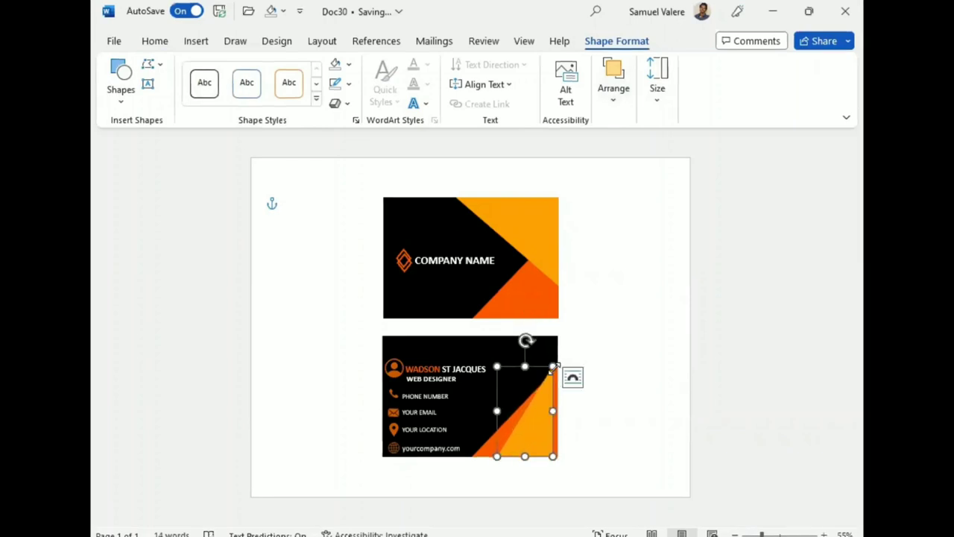
pyautogui.moveTo(497, 366); pyautogui.dragTo(481, 349)
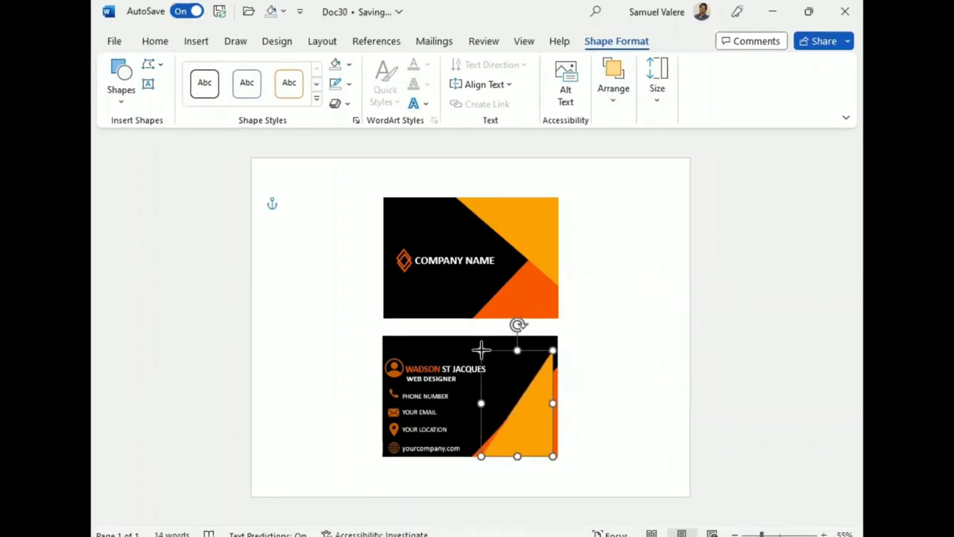
pyautogui.moveTo(530, 395); pyautogui.dragTo(535, 393)
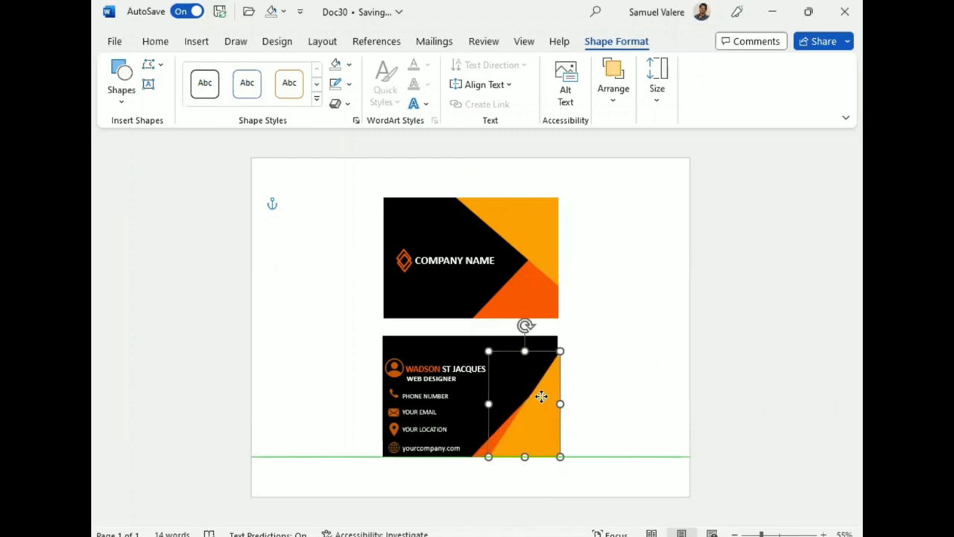
pyautogui.moveTo(535, 393); pyautogui.dragTo(538, 396)
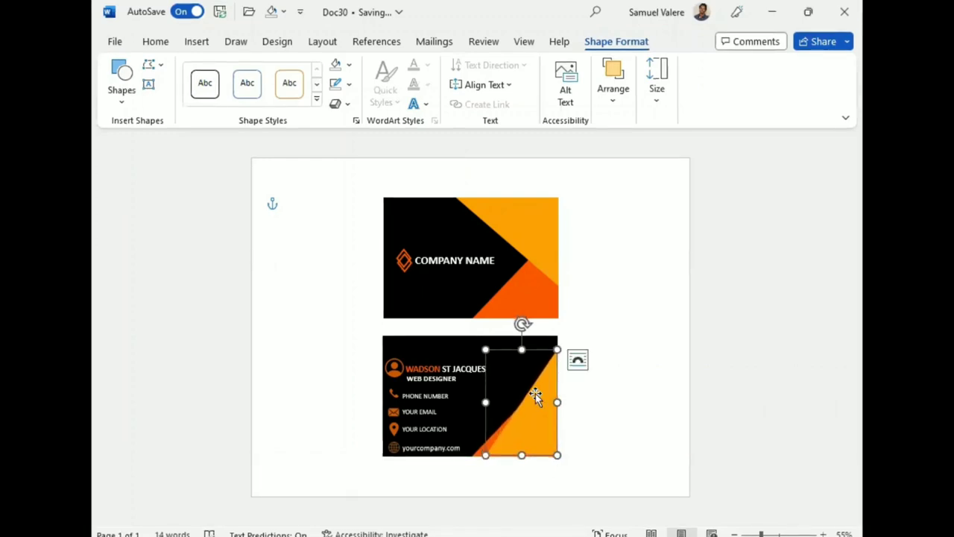
pyautogui.moveTo(522, 351); pyautogui.dragTo(522, 333)
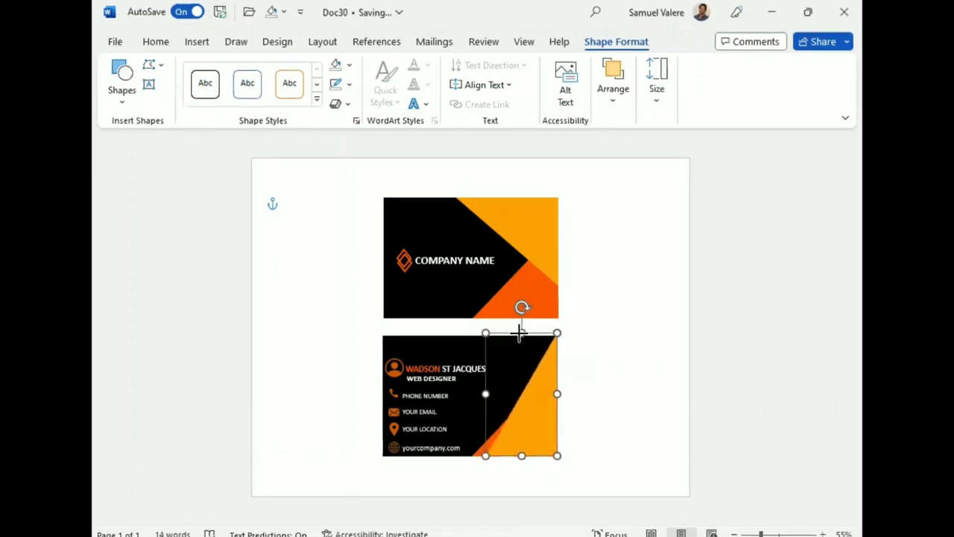
pyautogui.click(604, 391)
pyautogui.click(541, 397)
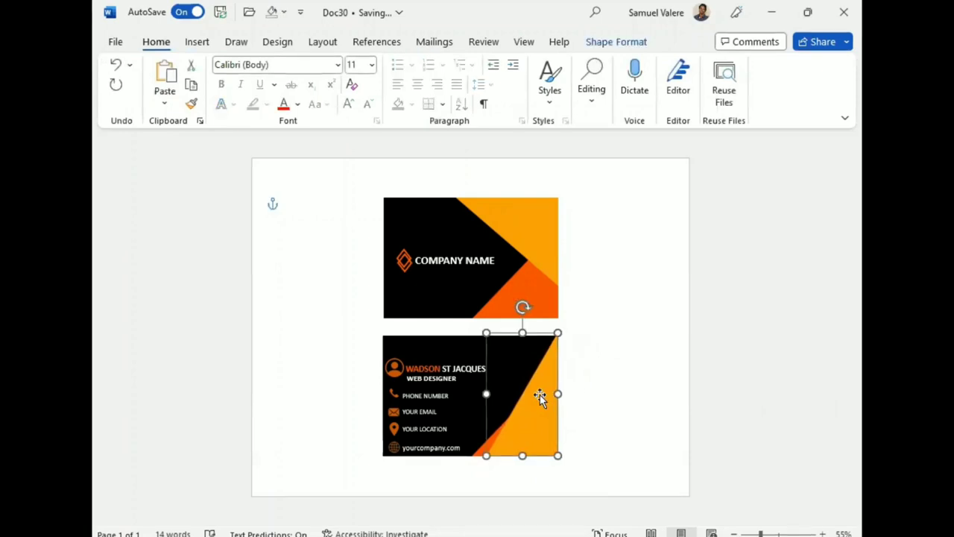
pyautogui.click(724, 390)
pyautogui.click(532, 424)
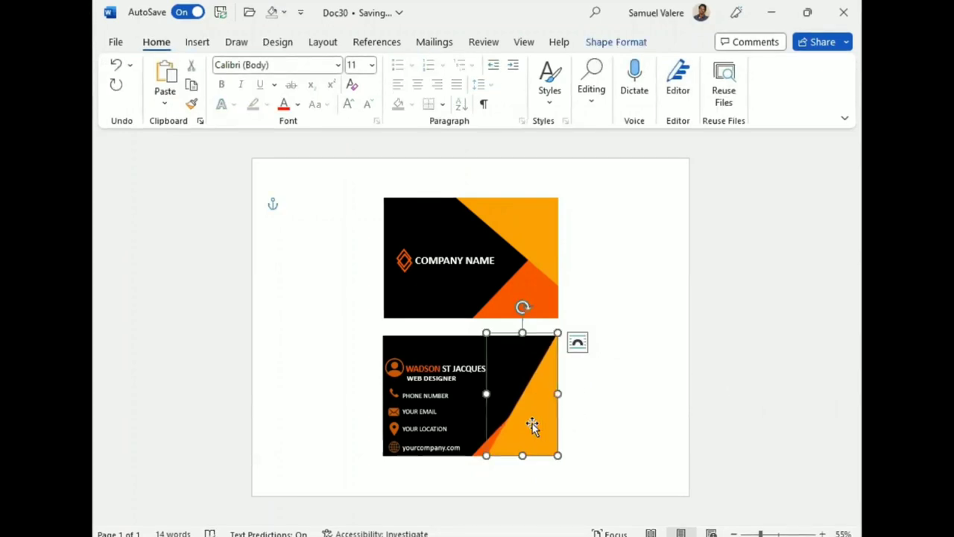
pyautogui.click(748, 416)
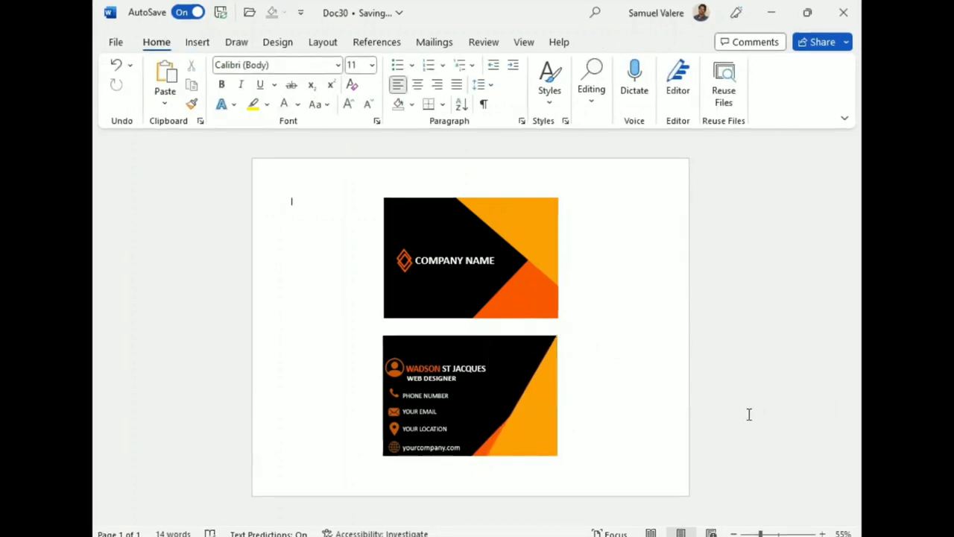
pyautogui.click(483, 449)
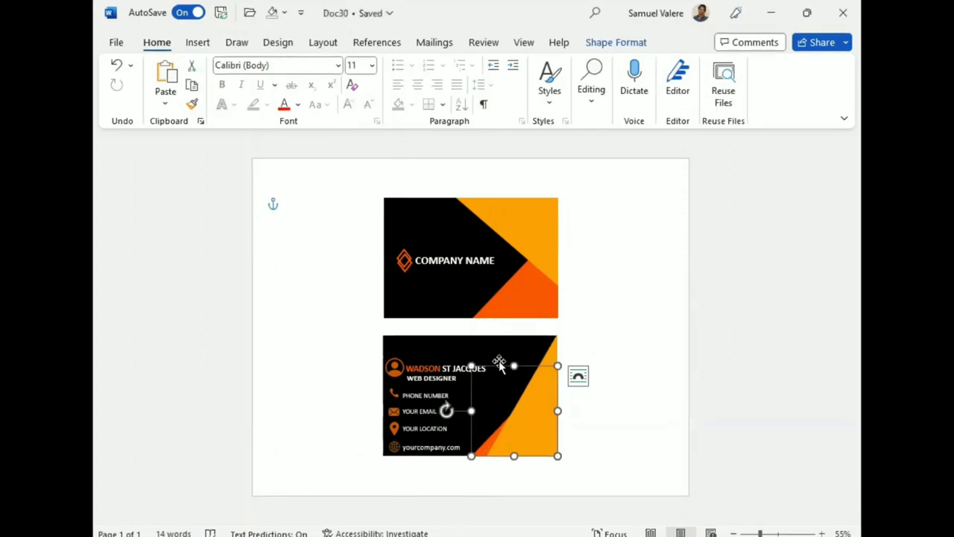
# Stretch the darker orange triangle taller, move it up, and flip it vertically.
pyautogui.moveTo(515, 366)
pyautogui.mouseDown()
pyautogui.moveTo(514, 356)
pyautogui.moveTo(462, 357)
pyautogui.mouseUp()
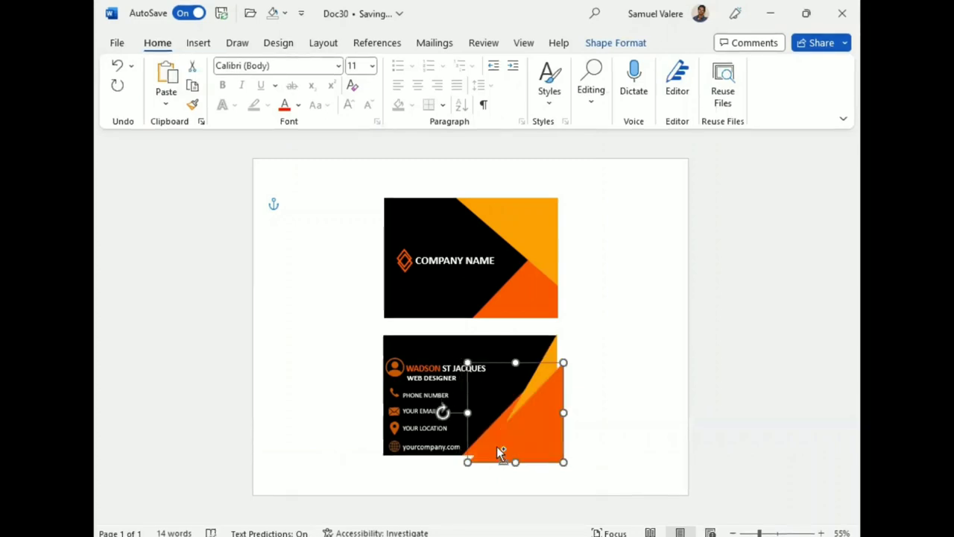
pyautogui.moveTo(498, 447); pyautogui.dragTo(504, 413)
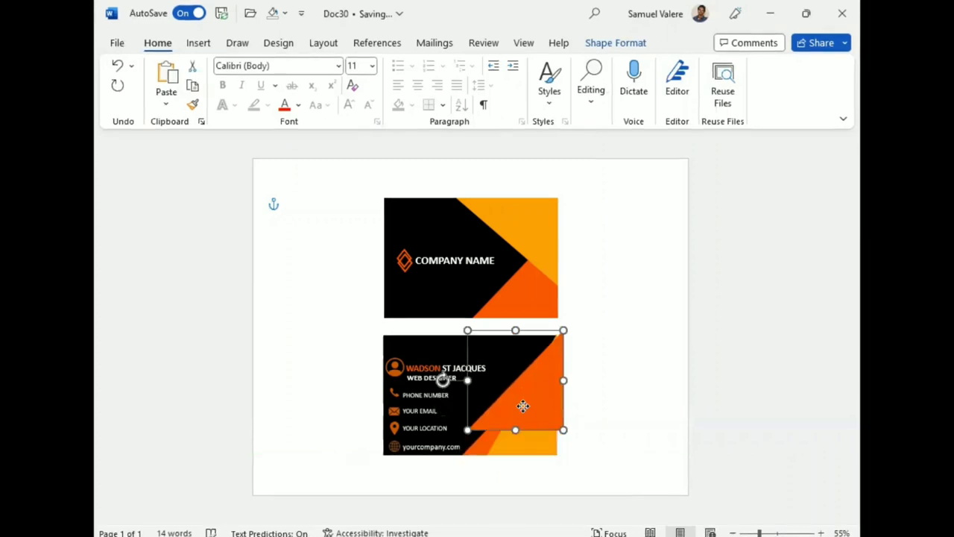
pyautogui.click(613, 43)
pyautogui.click(613, 96)
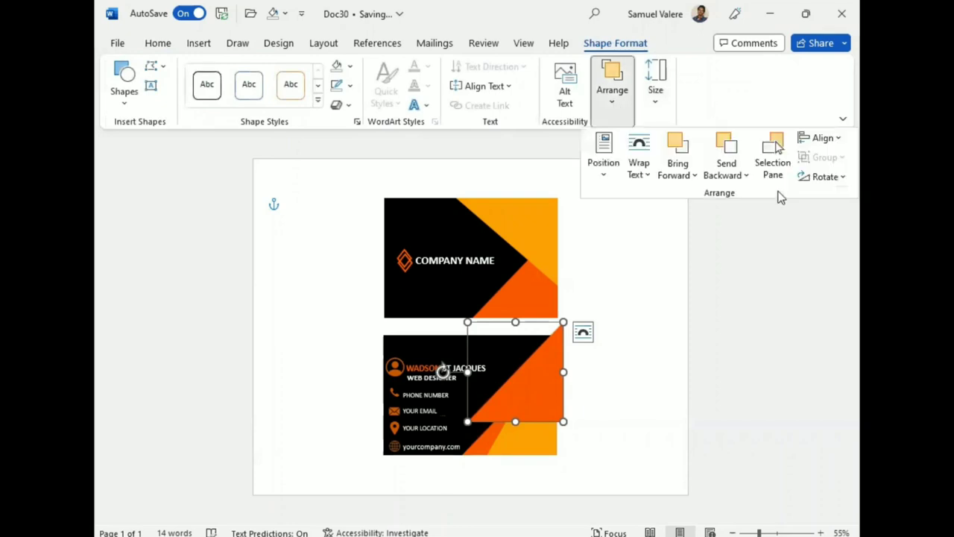
pyautogui.click(839, 179)
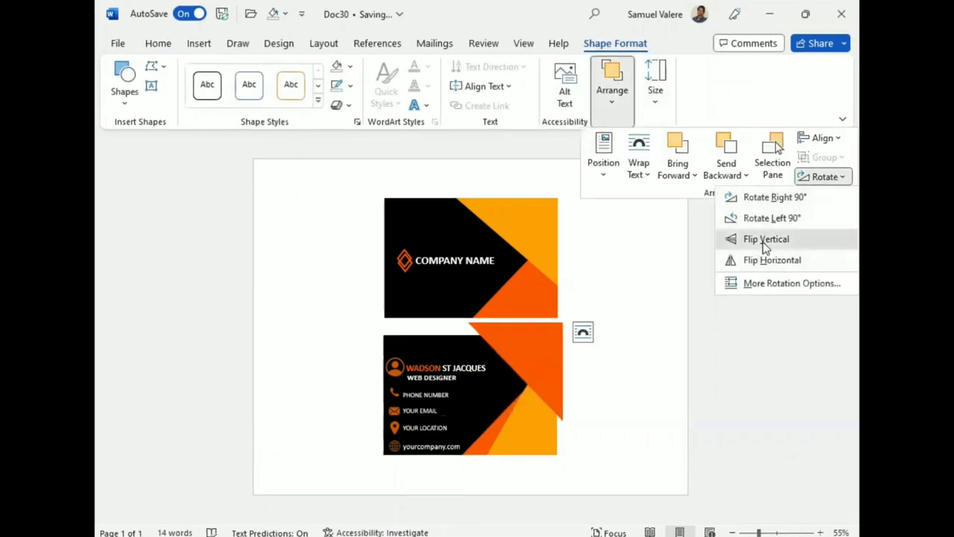
# Resize the dark triangle to fill the back card's top-right corner above the yellow band.
pyautogui.moveTo(470, 324); pyautogui.dragTo(529, 355)
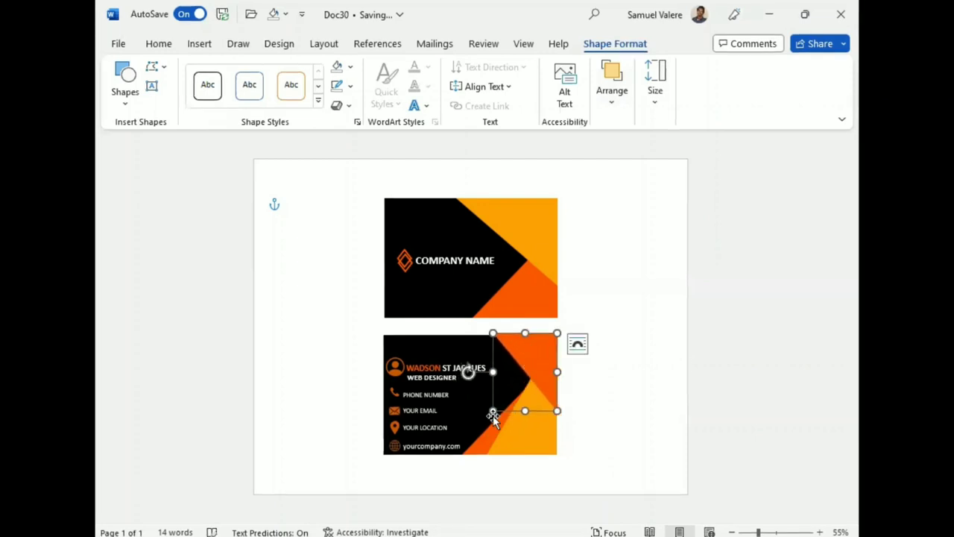
pyautogui.moveTo(493, 411); pyautogui.dragTo(478, 417)
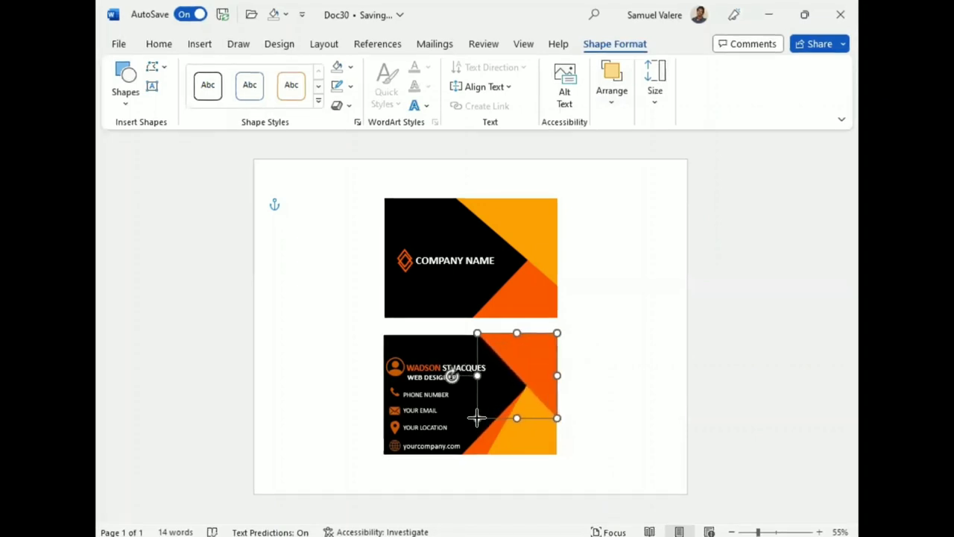
pyautogui.click(613, 105)
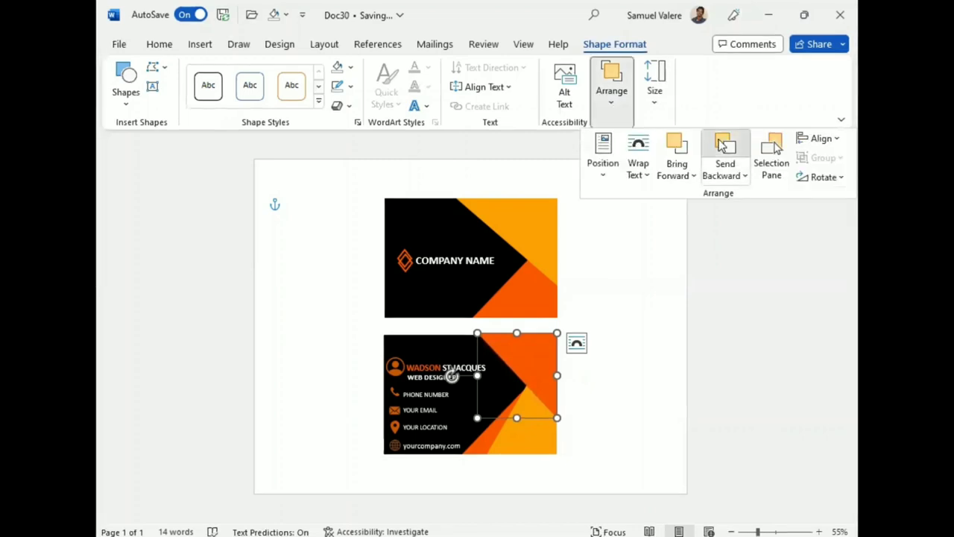
pyautogui.click(528, 424)
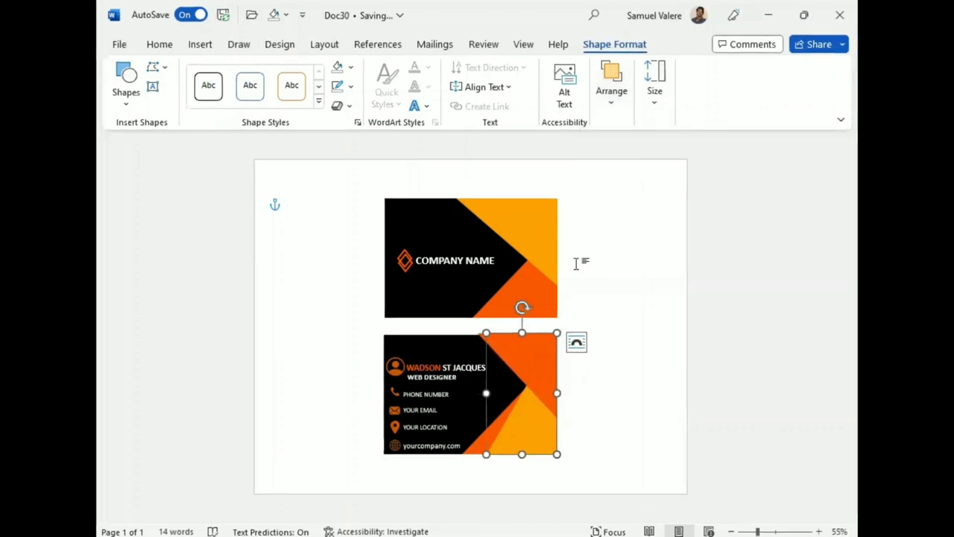
pyautogui.click(611, 93)
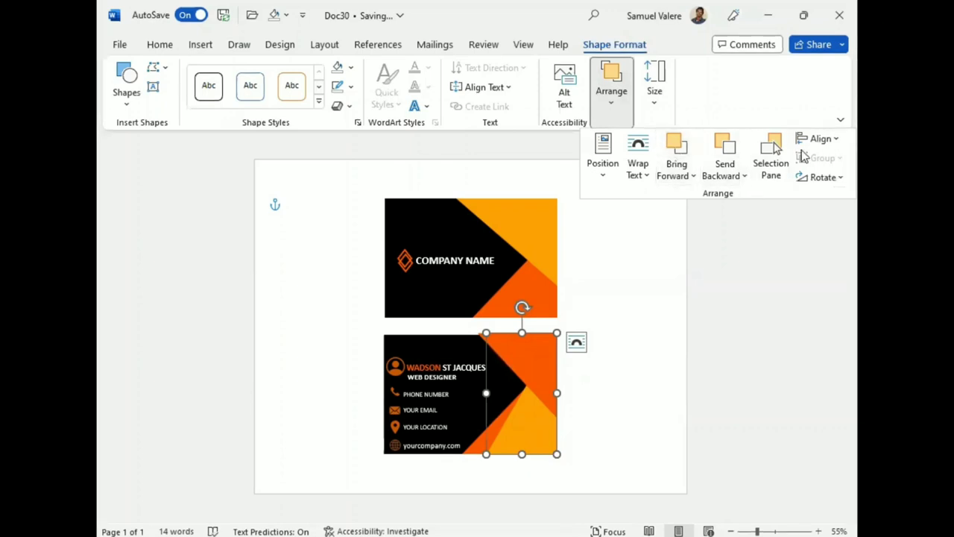
pyautogui.click(456, 344)
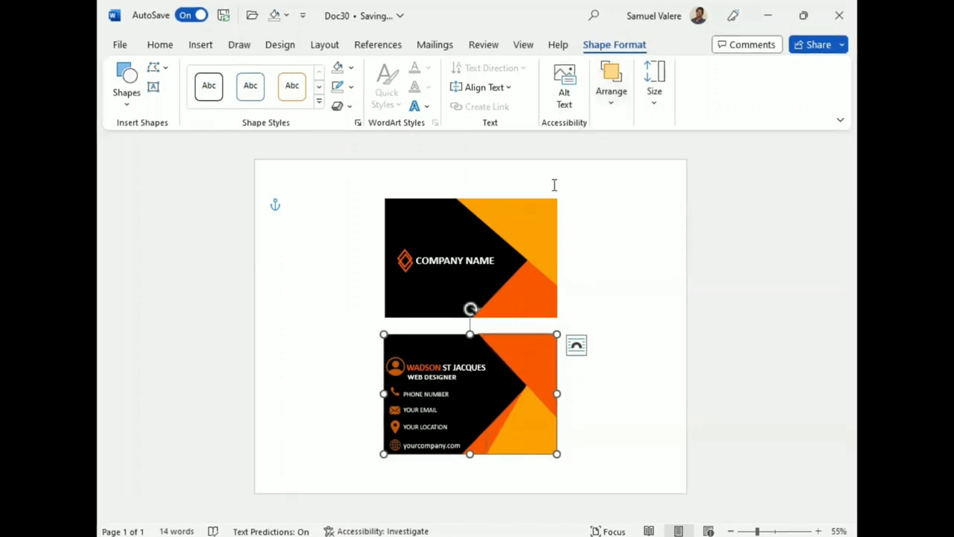
# Group the black back card with both orange triangles, then send the accents backward.
pyautogui.click(613, 101)
pyautogui.click(507, 432)
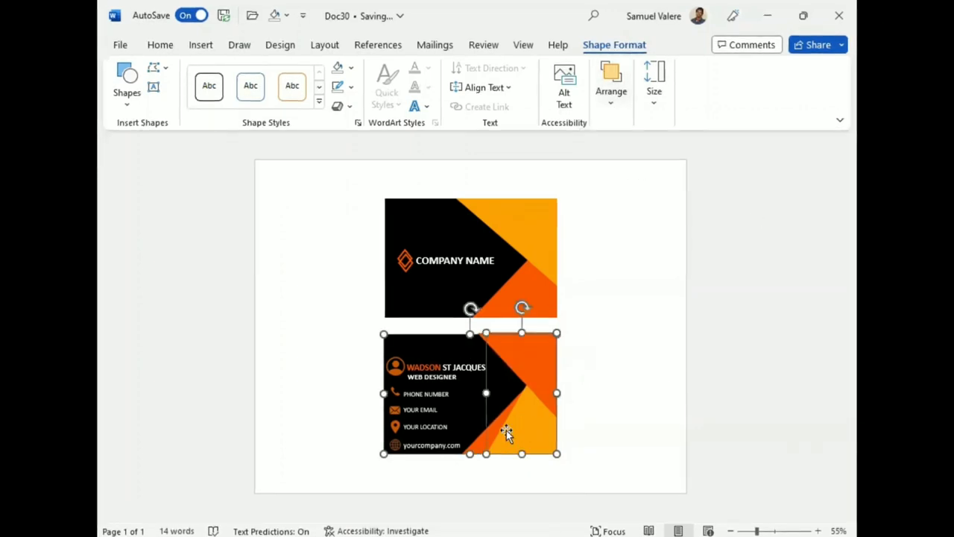
pyautogui.click(614, 105)
pyautogui.click(829, 160)
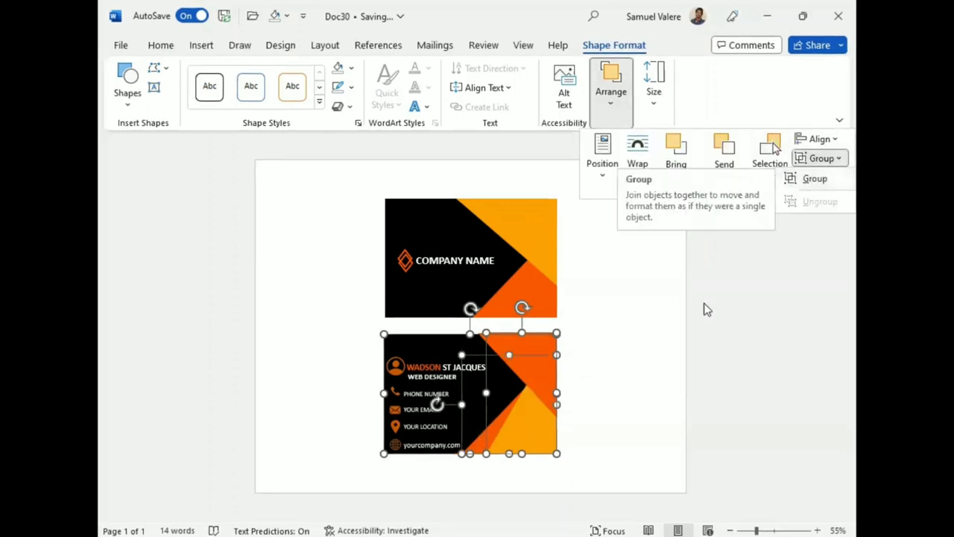
pyautogui.click(745, 314)
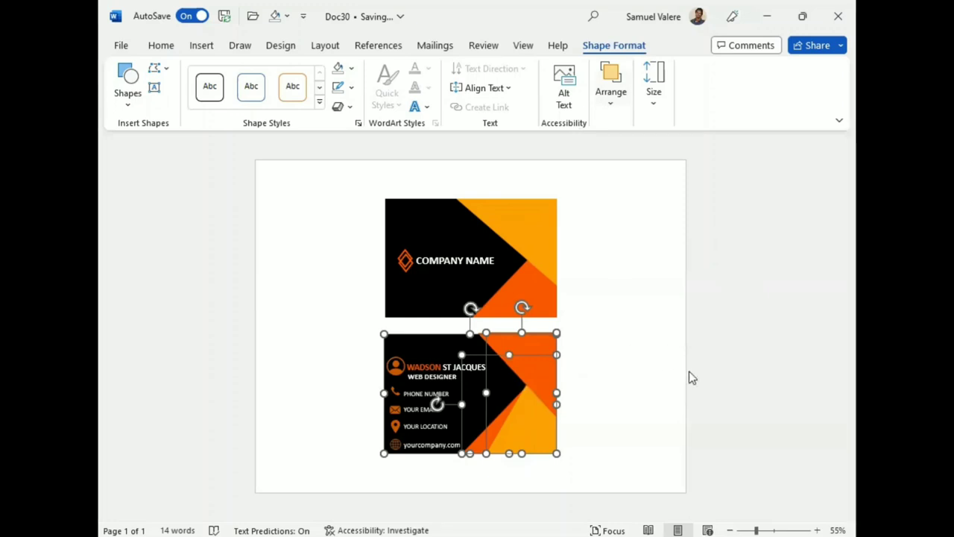
pyautogui.click(690, 377)
pyautogui.click(482, 427)
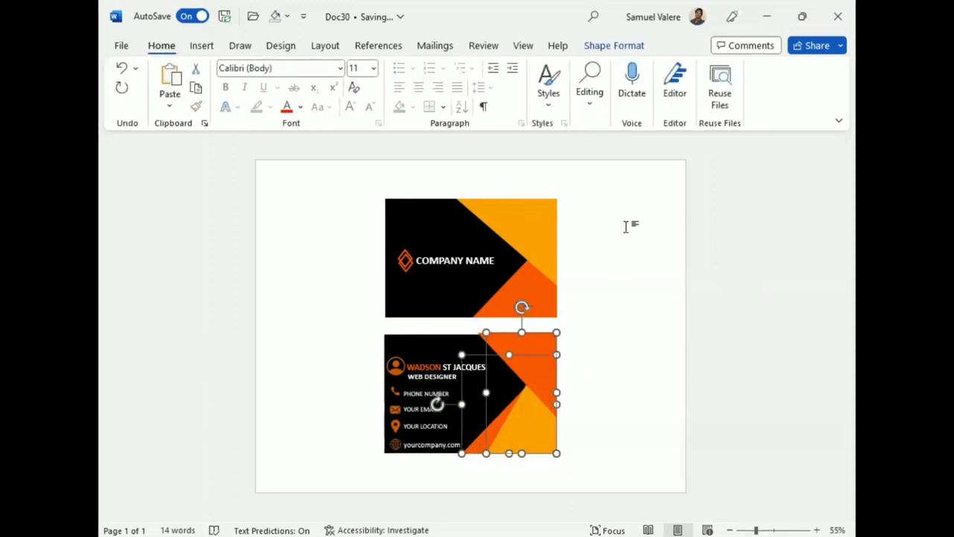
pyautogui.click(613, 46)
pyautogui.click(611, 101)
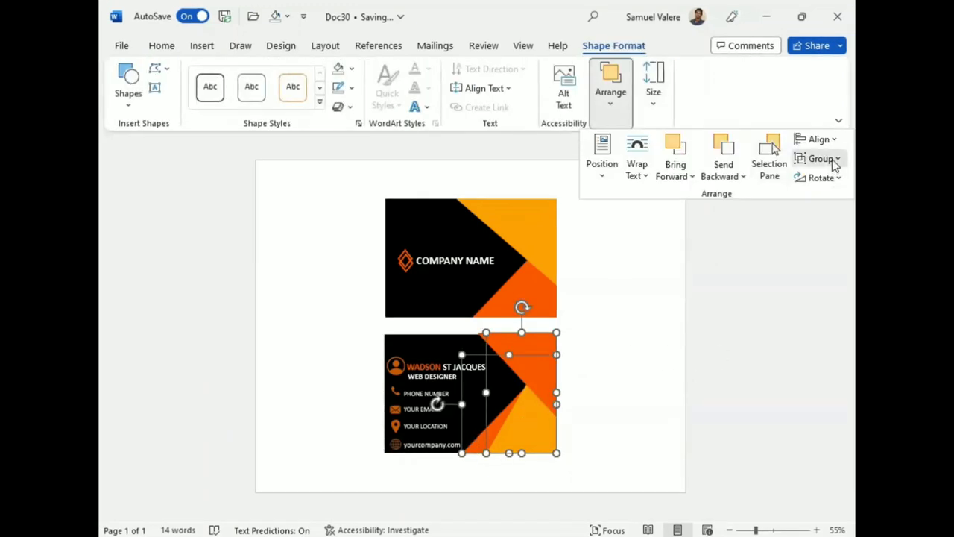
pyautogui.click(821, 159)
pyautogui.click(812, 179)
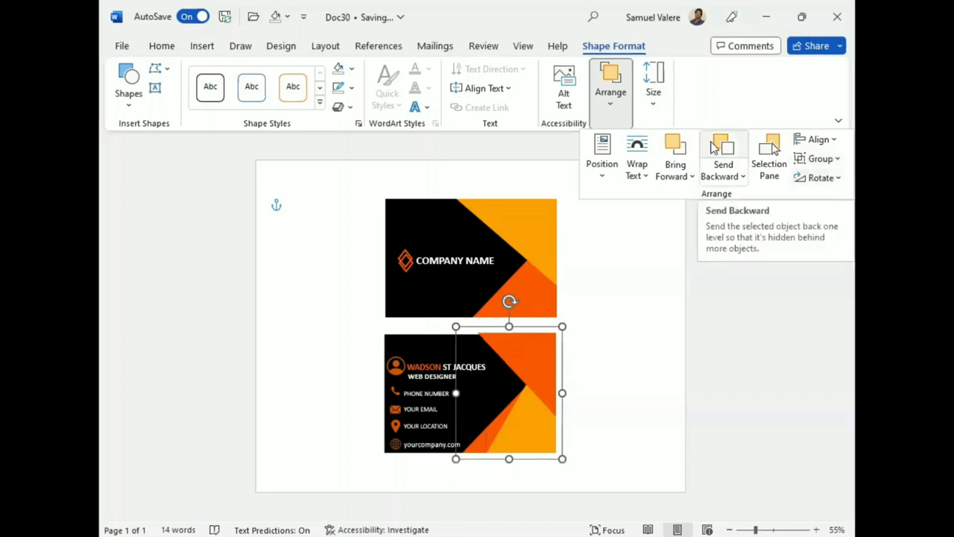
pyautogui.click(689, 145)
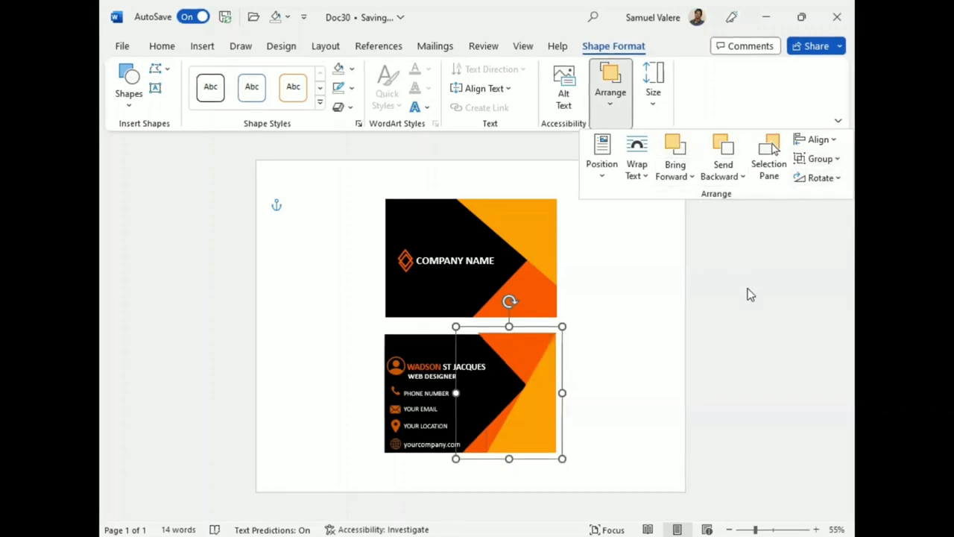